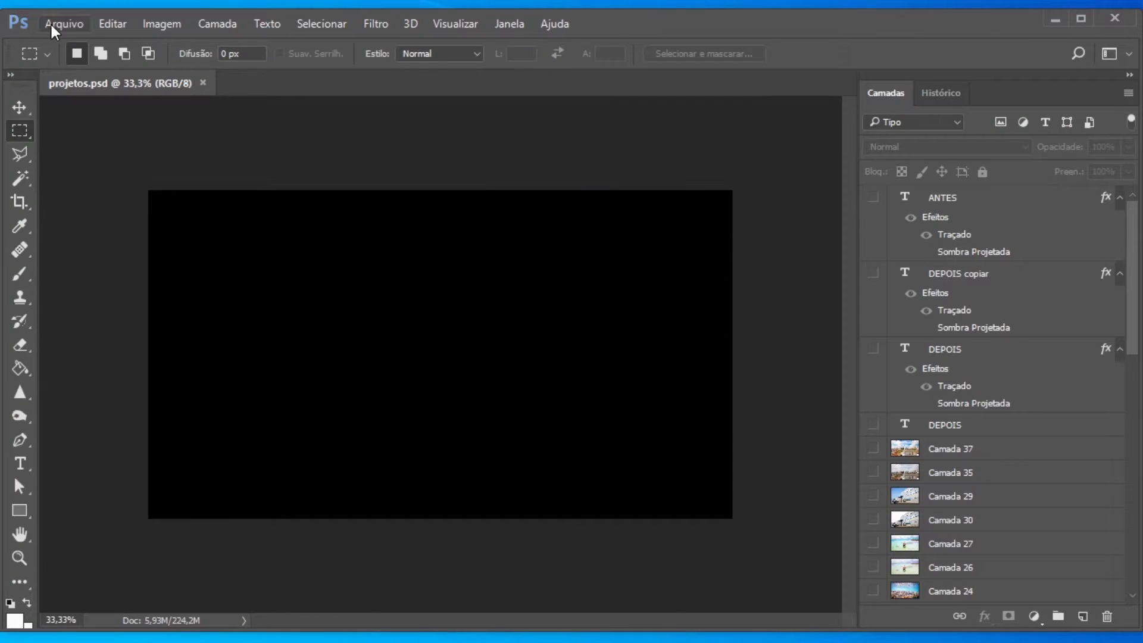
# - Open the raw photo IMG_9905 from the Nova pasta folder in Camera Raw
pyautogui.click(54, 25)
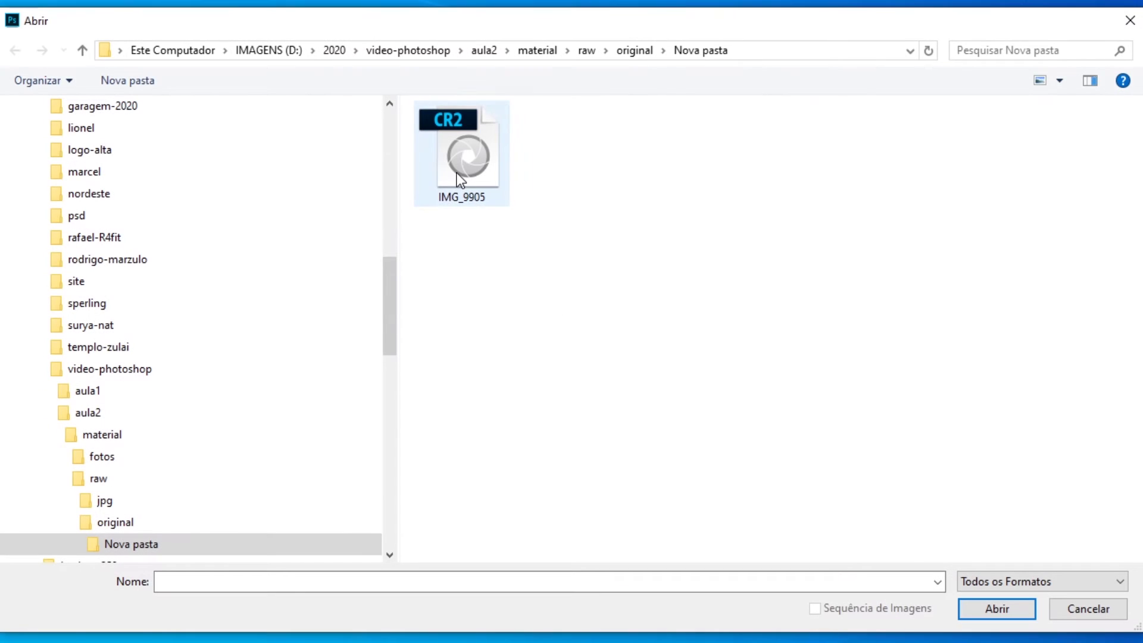
pyautogui.click(461, 180)
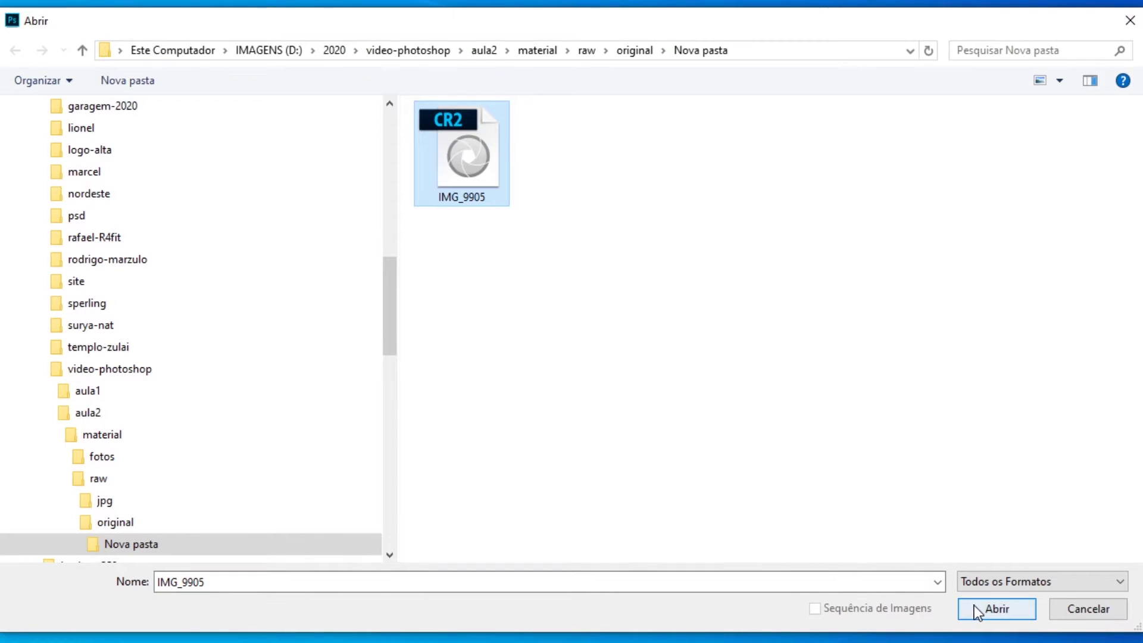
pyautogui.click(979, 608)
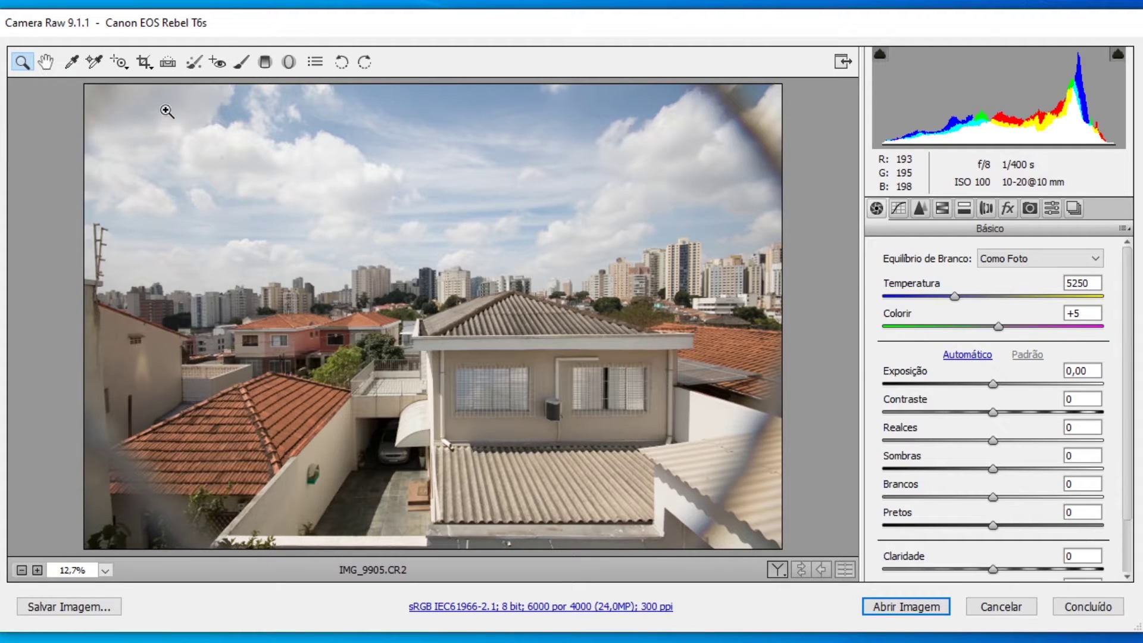
# - Draw a crop frame over the whole photo and try resizing it freely from its corners and edges
pyautogui.click(142, 63)
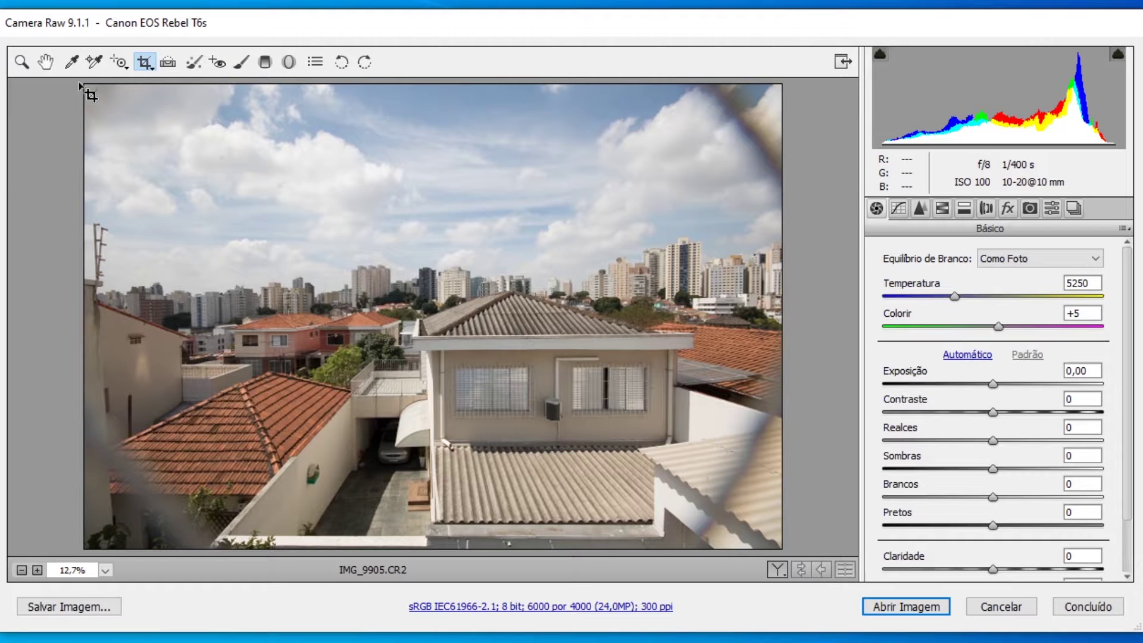
pyautogui.moveTo(80, 85); pyautogui.dragTo(782, 549)
pyautogui.press('shift')
pyautogui.moveTo(782, 84); pyautogui.dragTo(845, 79)
pyautogui.moveTo(431, 84); pyautogui.dragTo(430, 138)
pyautogui.moveTo(782, 333); pyautogui.dragTo(711, 333)
pyautogui.moveTo(711, 141); pyautogui.dragTo(882, 62)
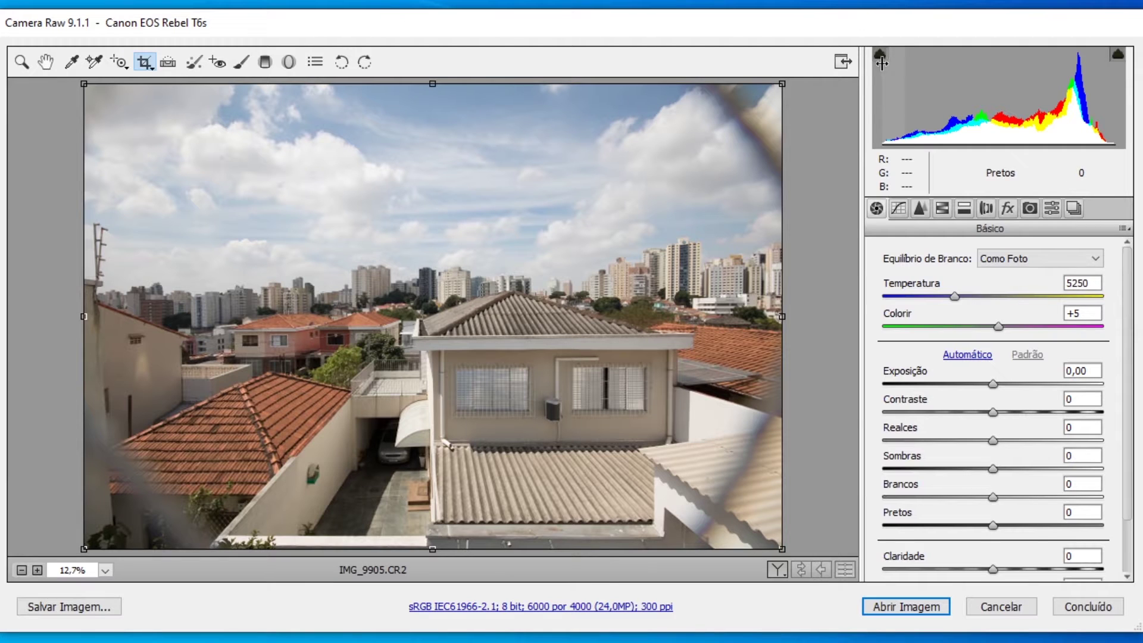
# - Shrink the crop frame proportionally from its upper-right and lower-left corners to 4767 by 3178 pixels and apply the crop
pyautogui.press('shift')
pyautogui.moveTo(783, 82); pyautogui.dragTo(721, 124)
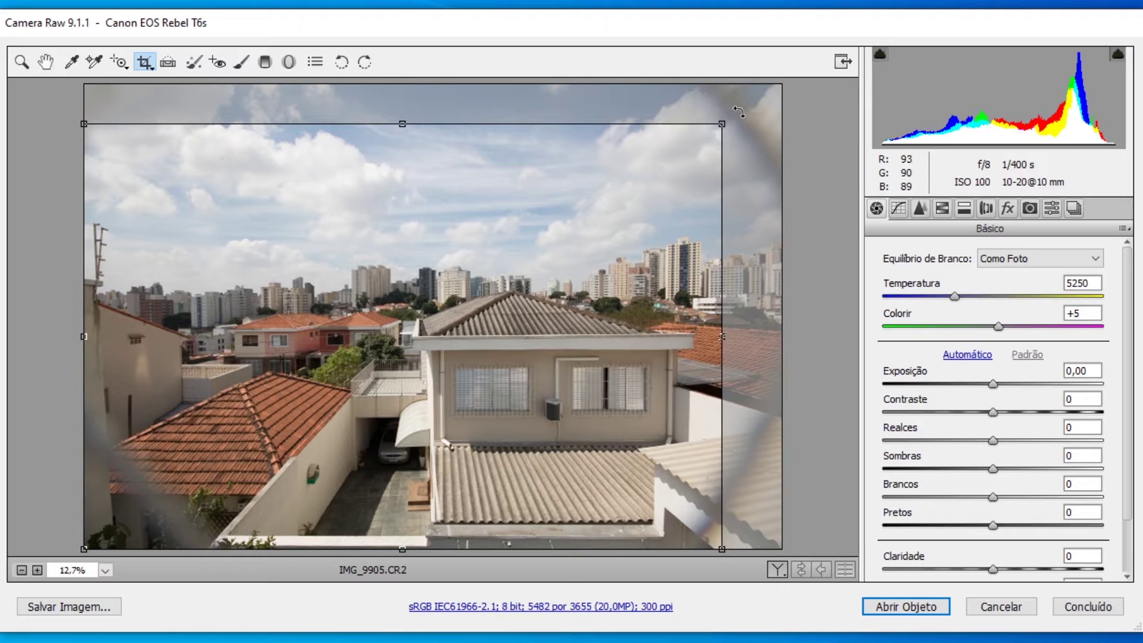
pyautogui.moveTo(84, 546); pyautogui.dragTo(167, 513)
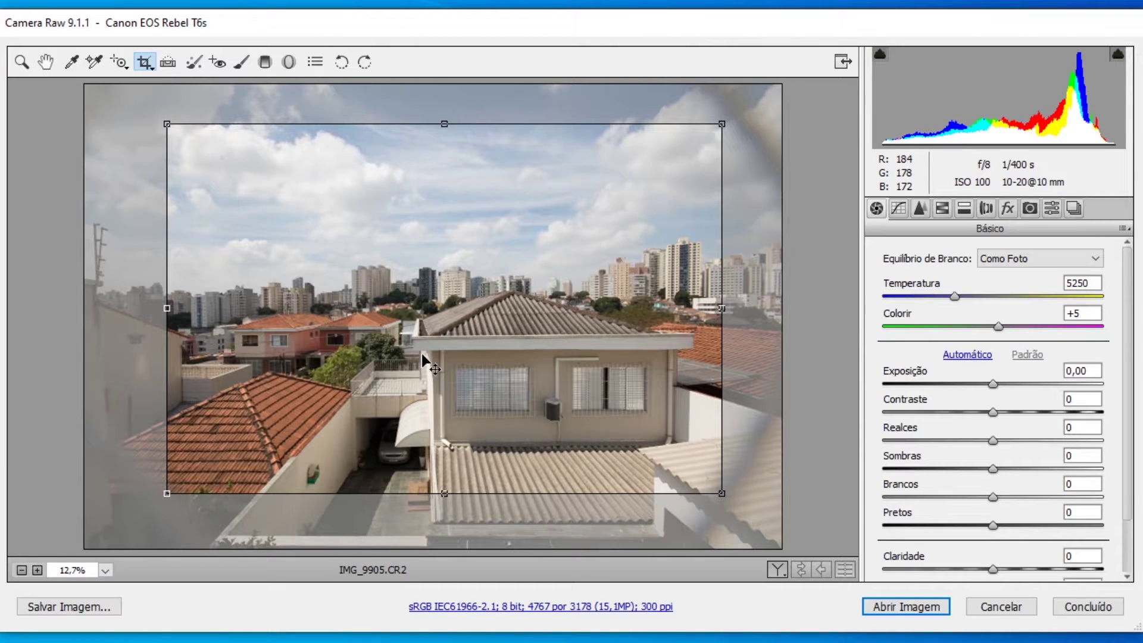
pyautogui.press('z')
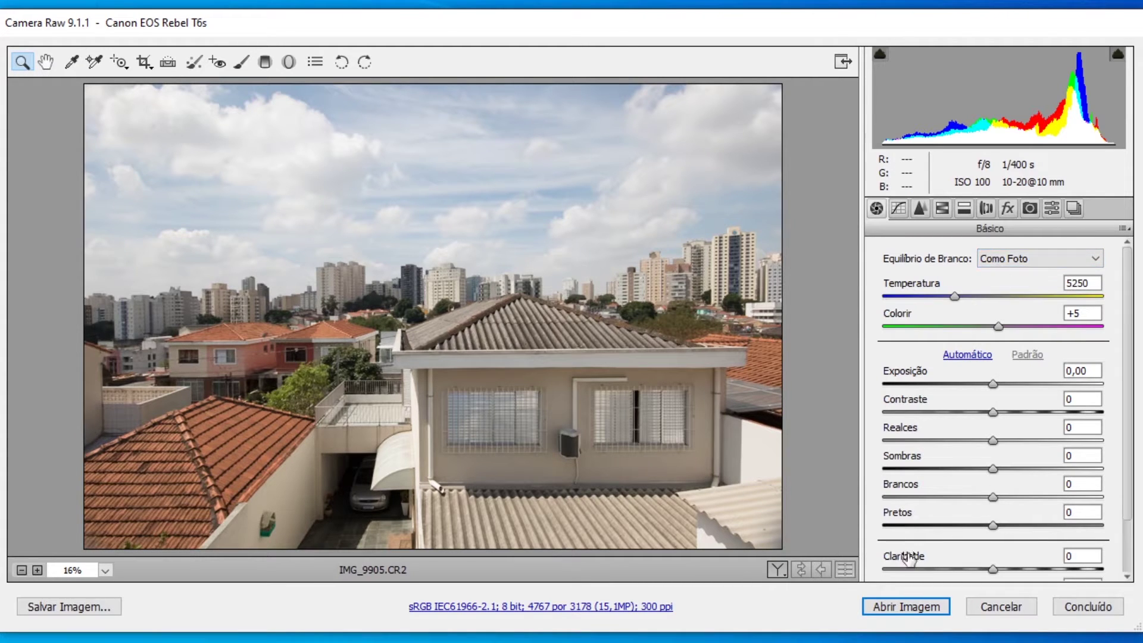
# - Compare the automatic tone adjustments with the default settings twice, ending on the defaults
pyautogui.moveTo(1129, 486); pyautogui.dragTo(1126, 432)
pyautogui.click(967, 355)
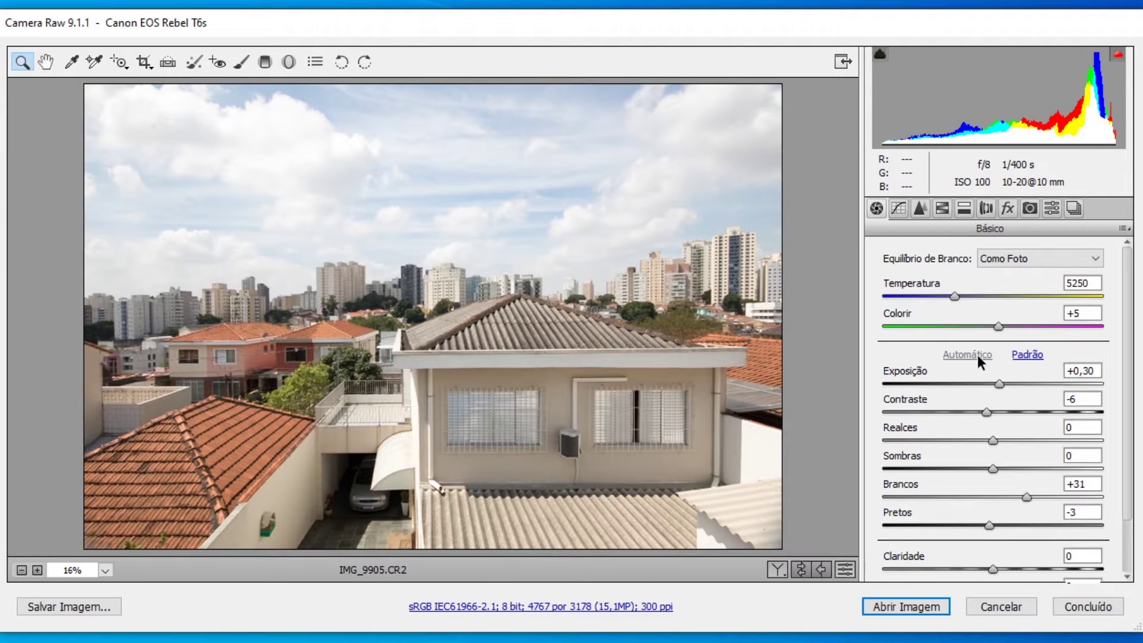
pyautogui.click(1025, 357)
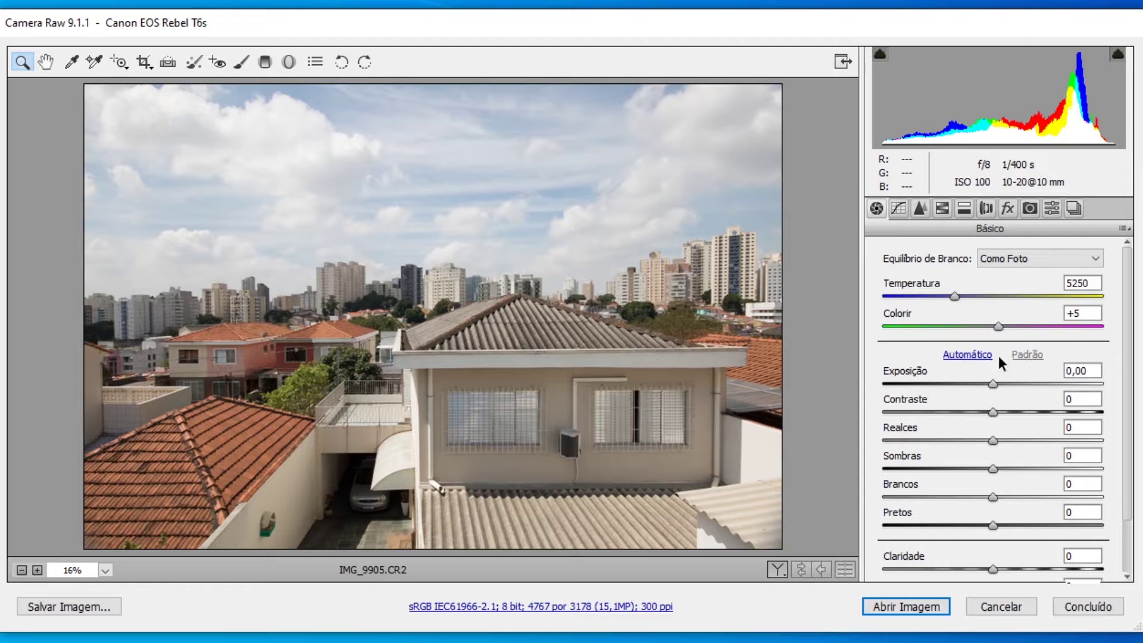
pyautogui.click(967, 355)
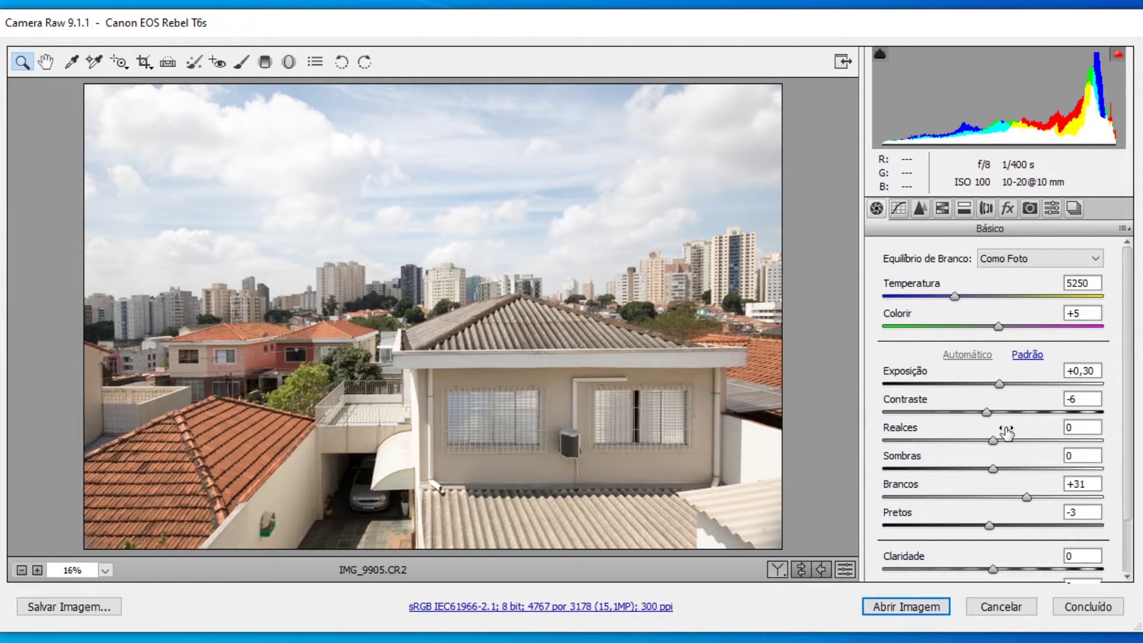
pyautogui.click(1027, 354)
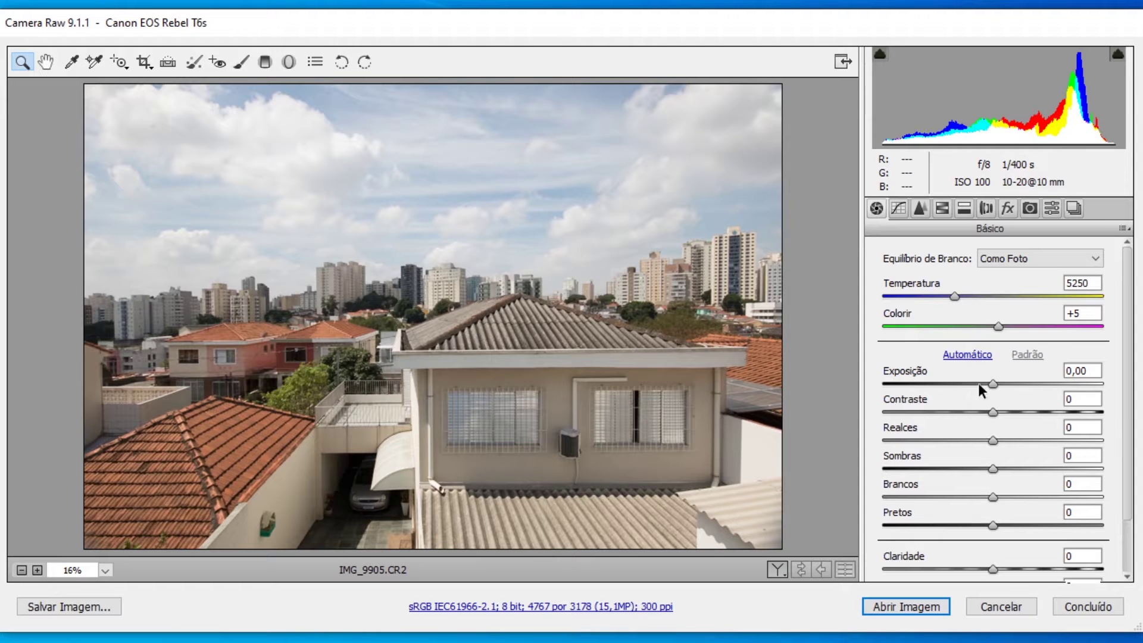
# - Raise the exposure (Exposição) to +1,15 with the highlight clipping warning turned on
pyautogui.moveTo(993, 384)
pyautogui.mouseDown()
pyautogui.moveTo(1013, 391)
pyautogui.moveTo(978, 389)
pyautogui.moveTo(1005, 399)
pyautogui.mouseUp()
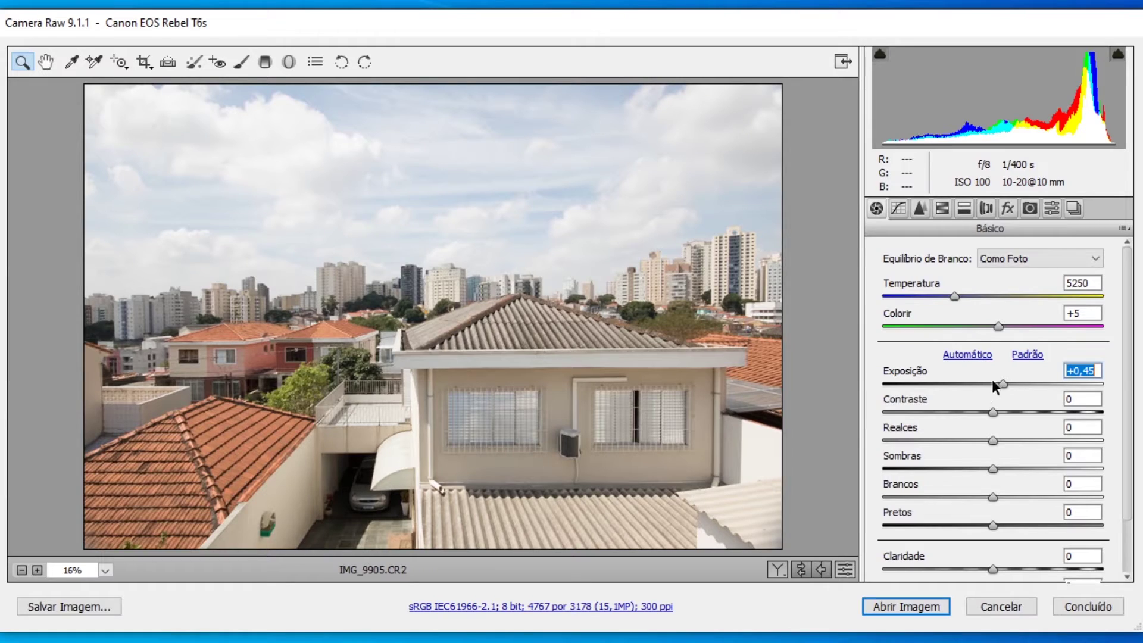
pyautogui.click(1007, 383)
pyautogui.moveTo(1010, 385); pyautogui.dragTo(1028, 385)
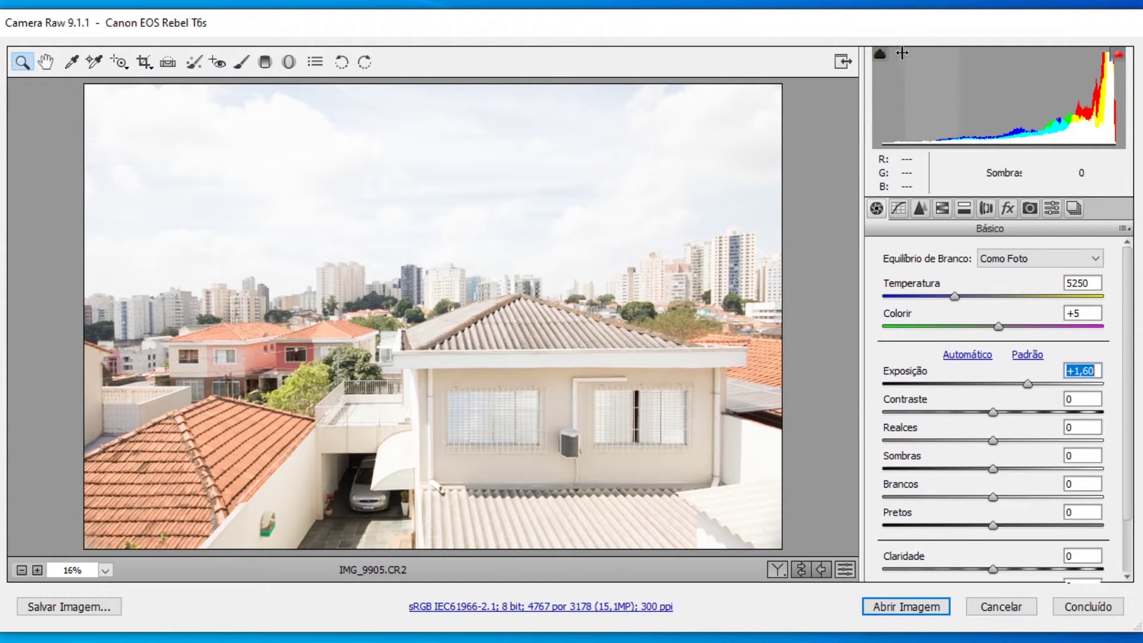
pyautogui.click(1117, 60)
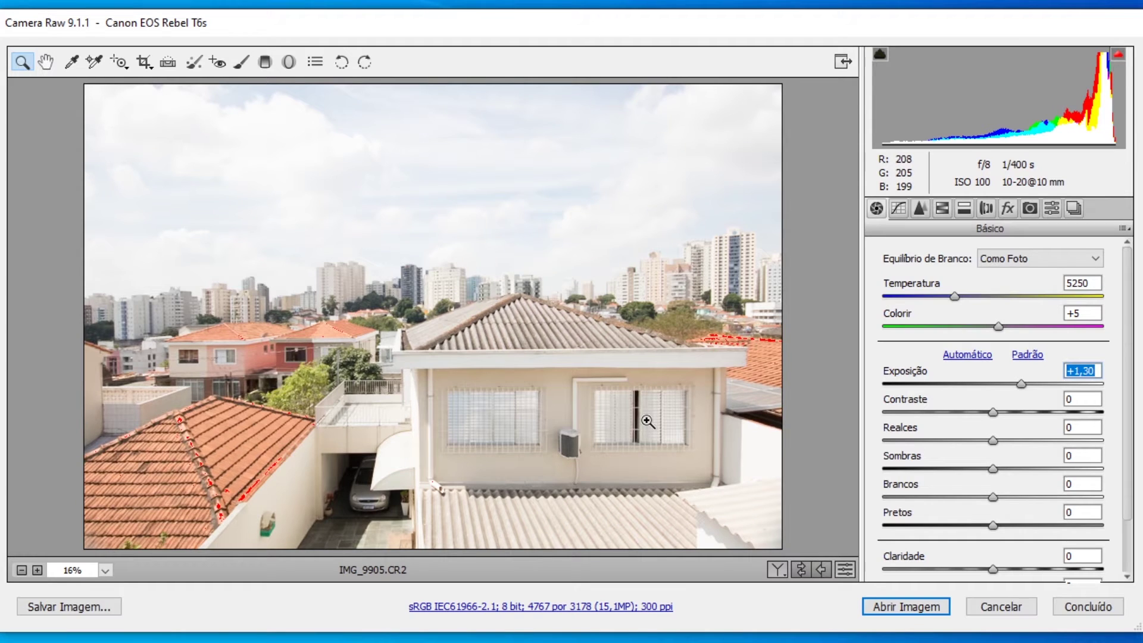
pyautogui.moveTo(1022, 385); pyautogui.dragTo(1016, 385)
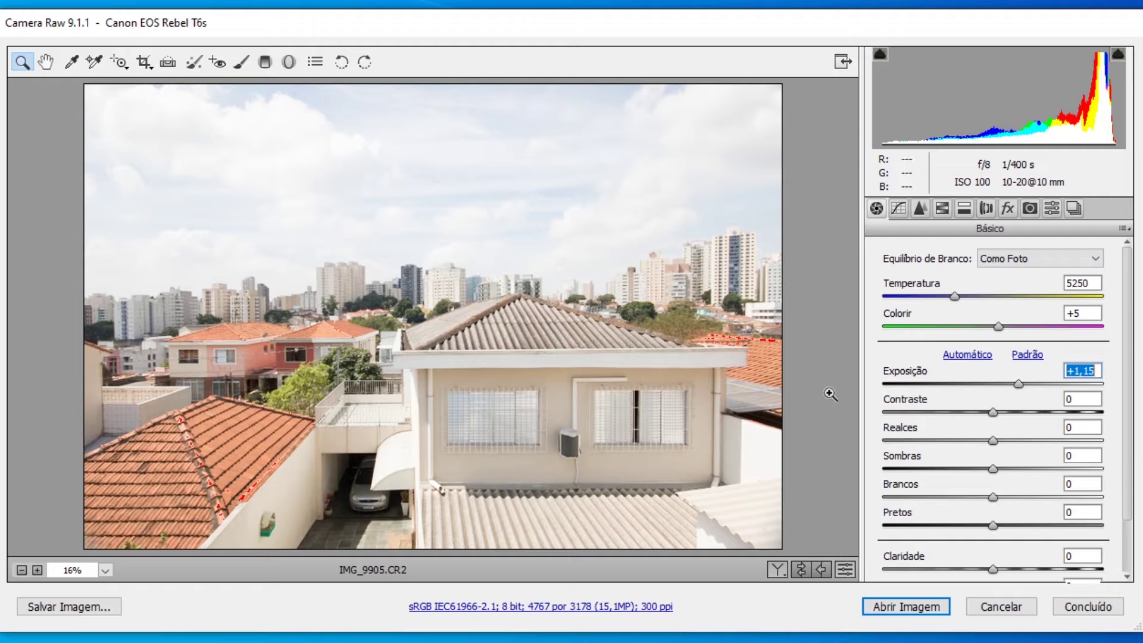
# - Set the contrast (Contraste) to +38, checking the photo with the highlight clipping warning off and on
pyautogui.moveTo(994, 412); pyautogui.dragTo(1053, 437)
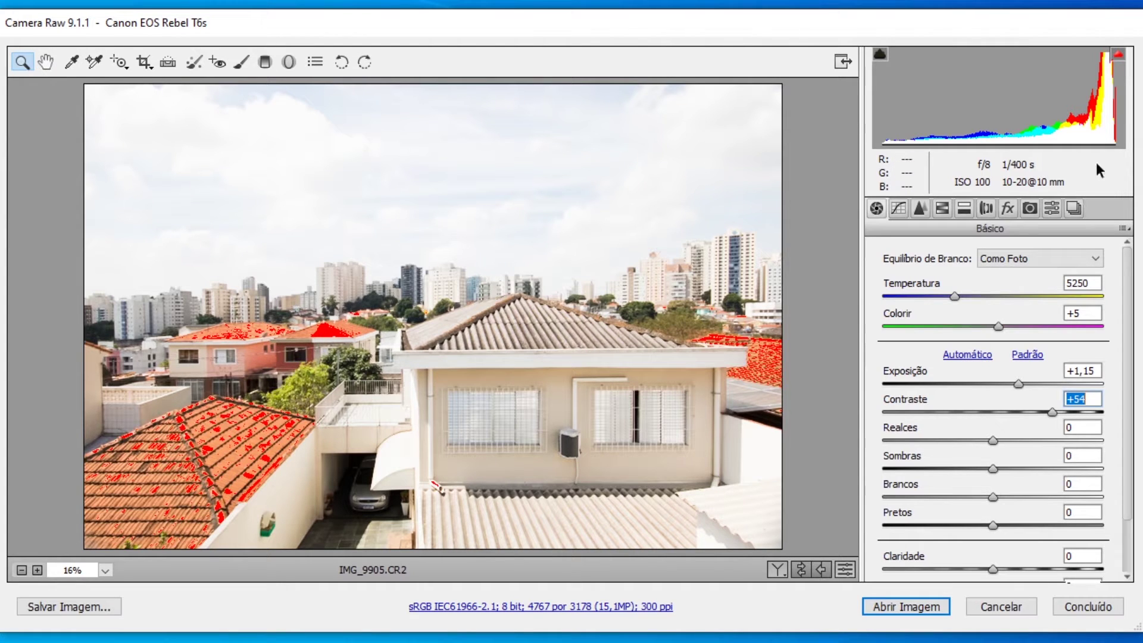
pyautogui.click(1117, 60)
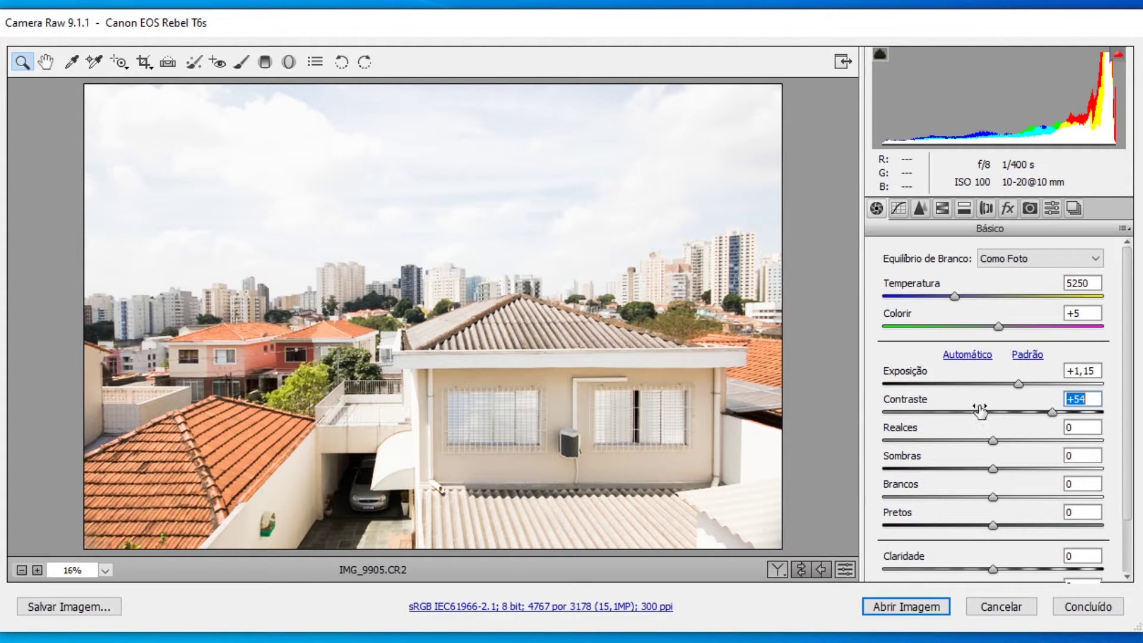
pyautogui.moveTo(1056, 411); pyautogui.dragTo(1032, 411)
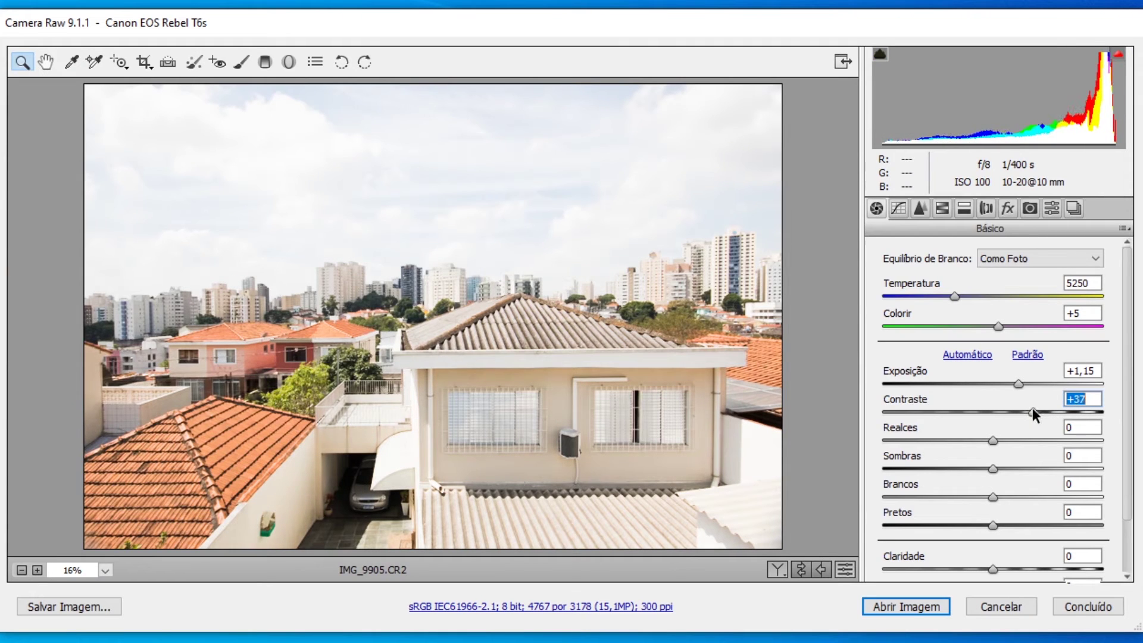
pyautogui.click(1118, 55)
pyautogui.press('Up')
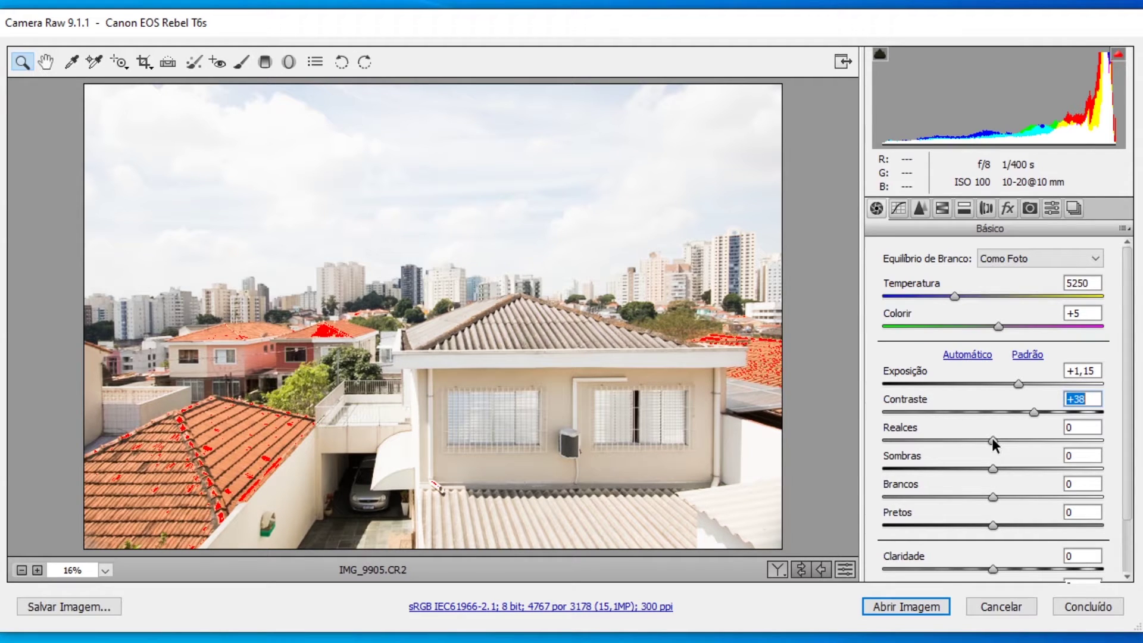
# - Try the highlights (Realces) at +100 and at -100
pyautogui.moveTo(992, 438); pyautogui.dragTo(1132, 437)
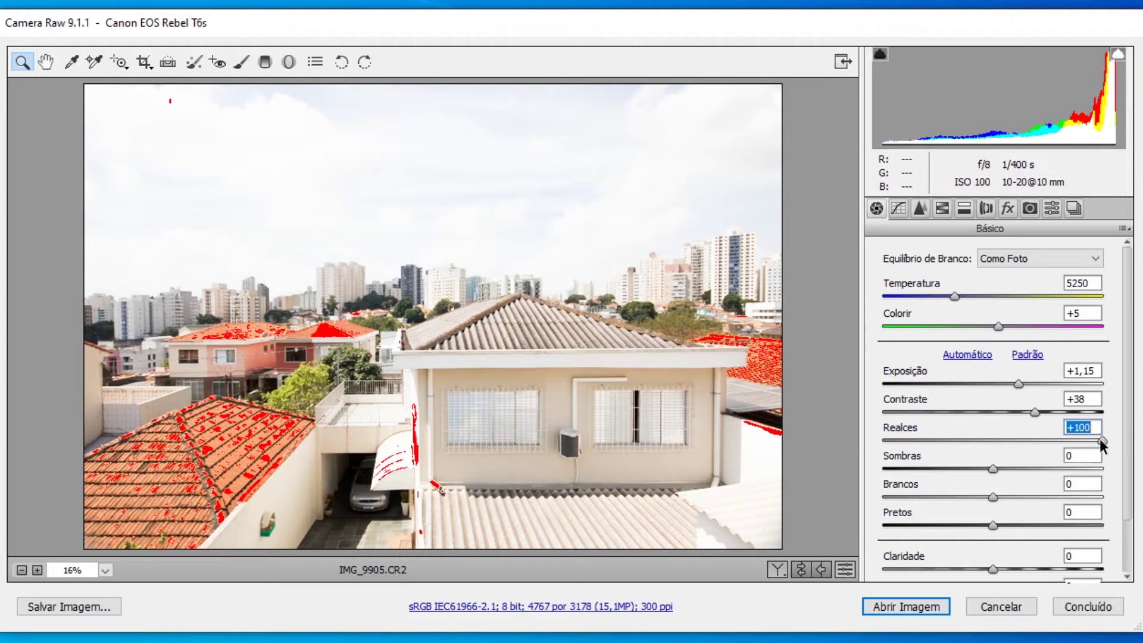
pyautogui.moveTo(1086, 437); pyautogui.dragTo(864, 430)
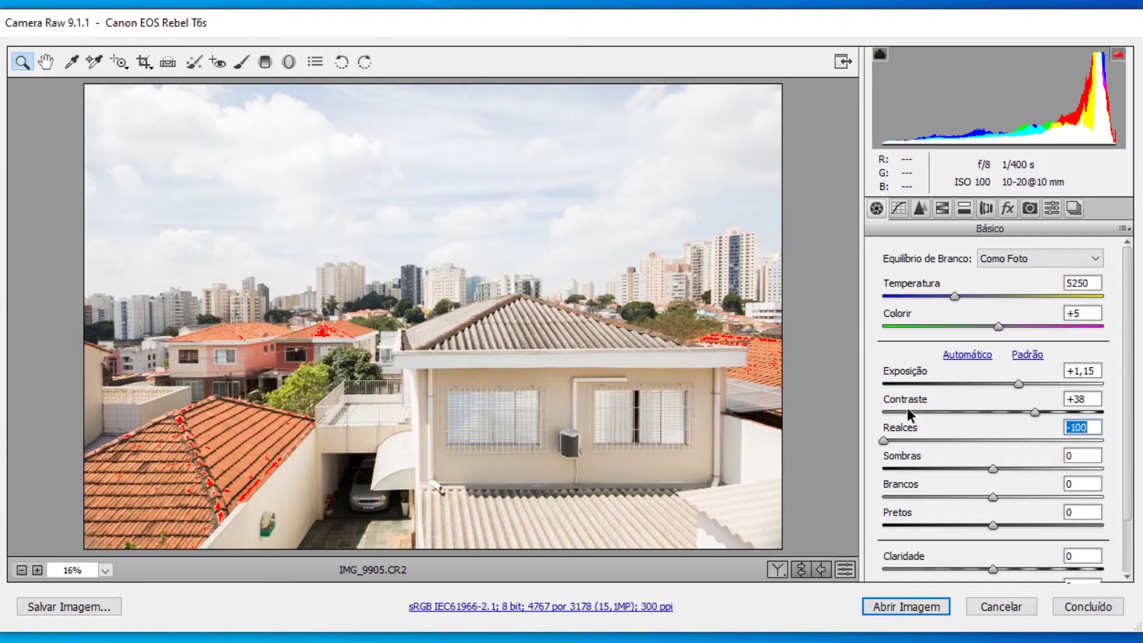
pyautogui.moveTo(888, 440); pyautogui.dragTo(820, 432)
pyautogui.moveTo(883, 440)
pyautogui.mouseDown()
pyautogui.moveTo(1030, 444)
pyautogui.moveTo(871, 439)
pyautogui.mouseUp()
# - Set the shadows (Sombras) to -100 and the highlights (Realces) to +100
pyautogui.moveTo(991, 466); pyautogui.dragTo(846, 470)
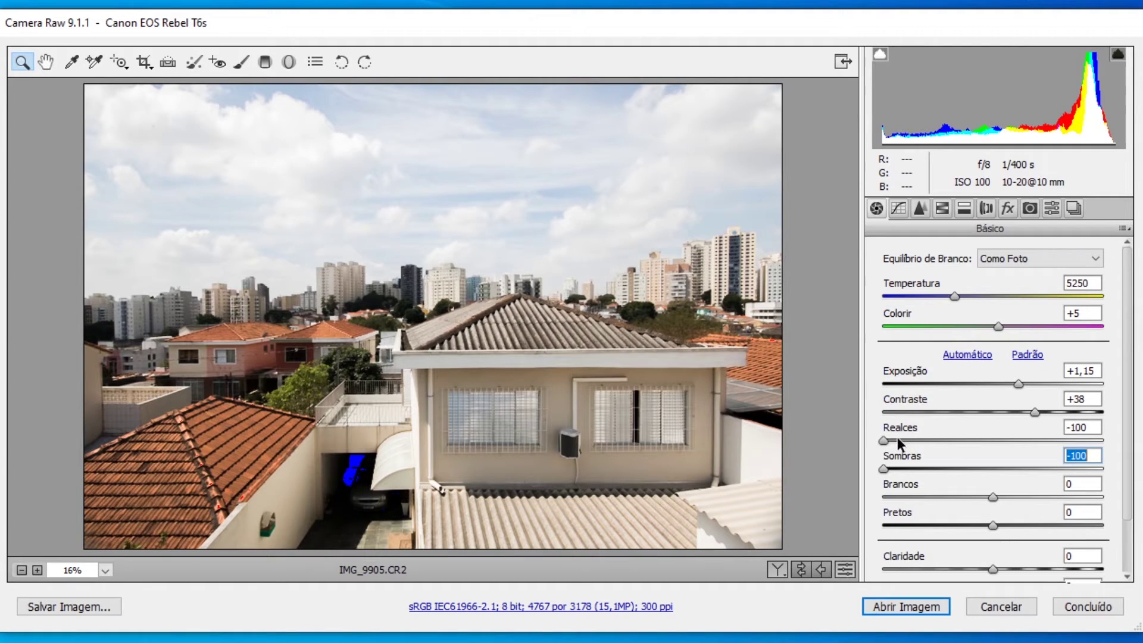
pyautogui.moveTo(897, 440); pyautogui.dragTo(1114, 445)
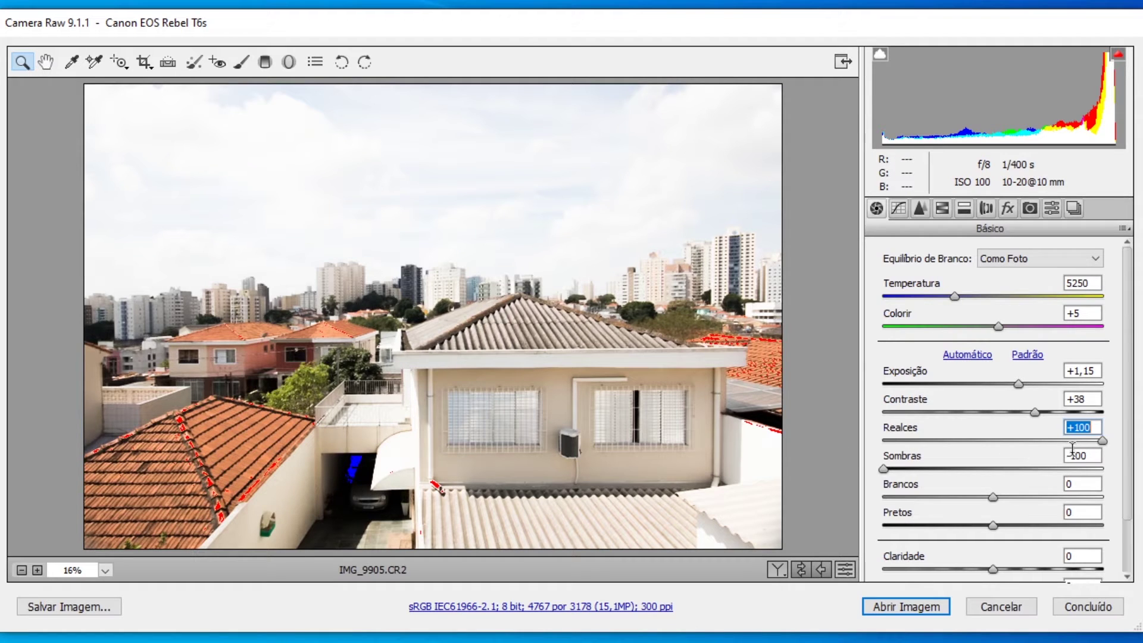
pyautogui.click(885, 469)
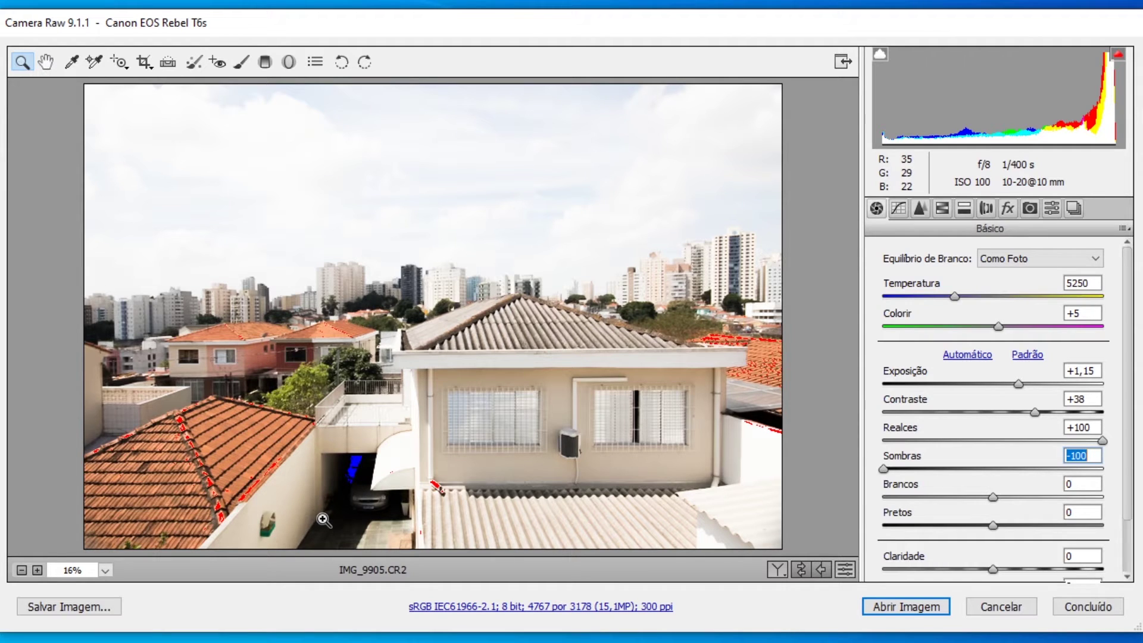
# - Inspect the dark garage at 100% and turn off the highlight and shadow clipping warnings
pyautogui.click(355, 480)
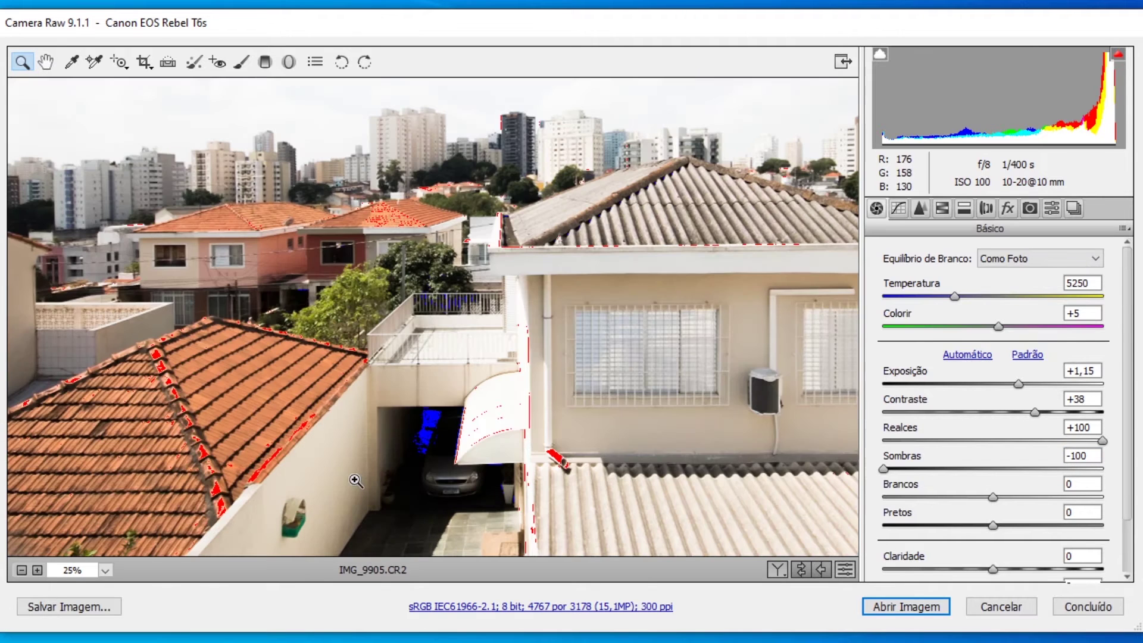
pyautogui.click(439, 447)
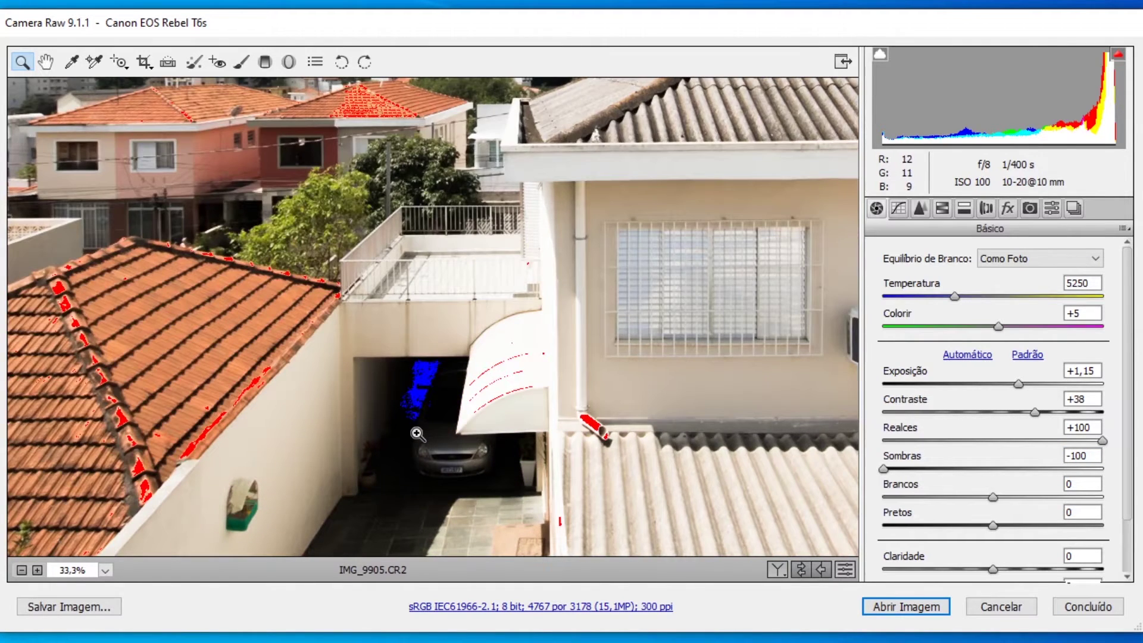
pyautogui.click(417, 433)
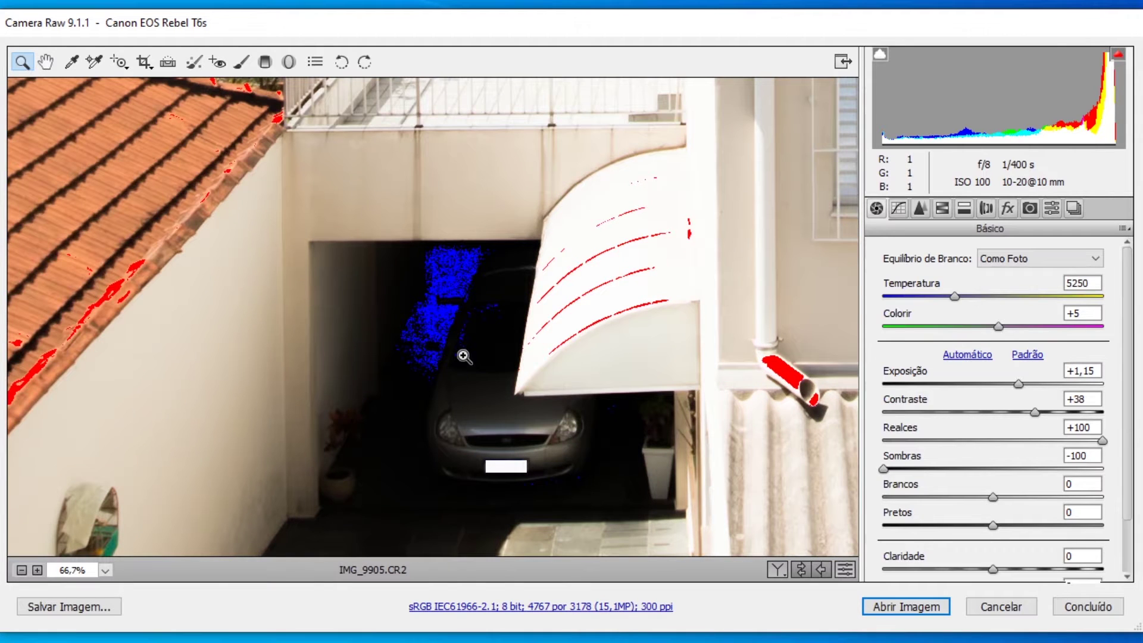
pyautogui.click(390, 413)
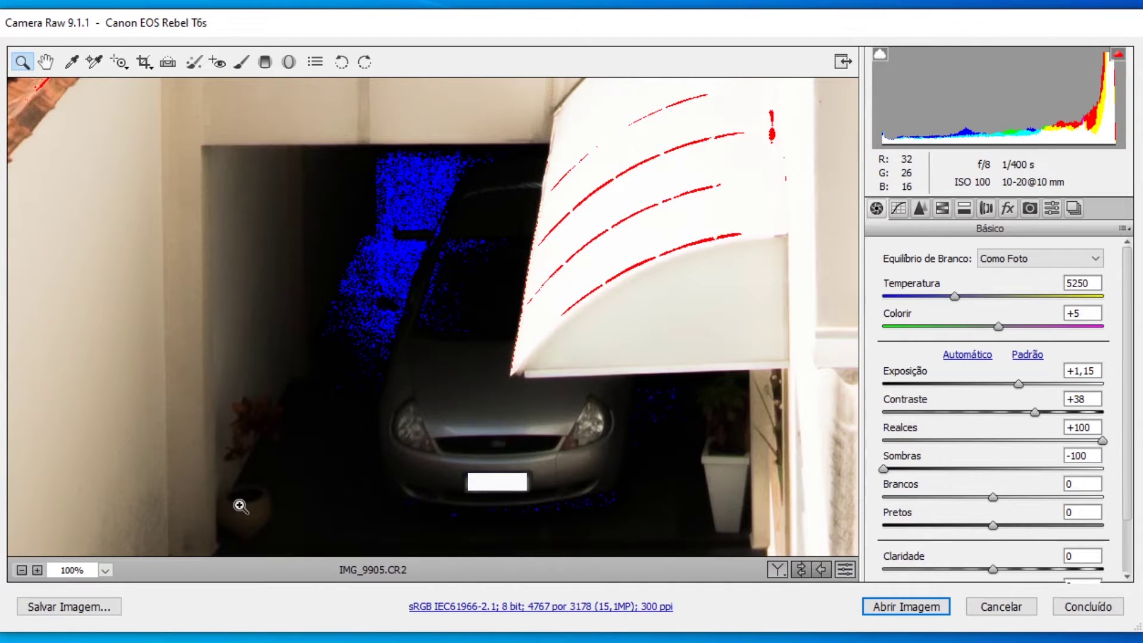
pyautogui.click(1118, 57)
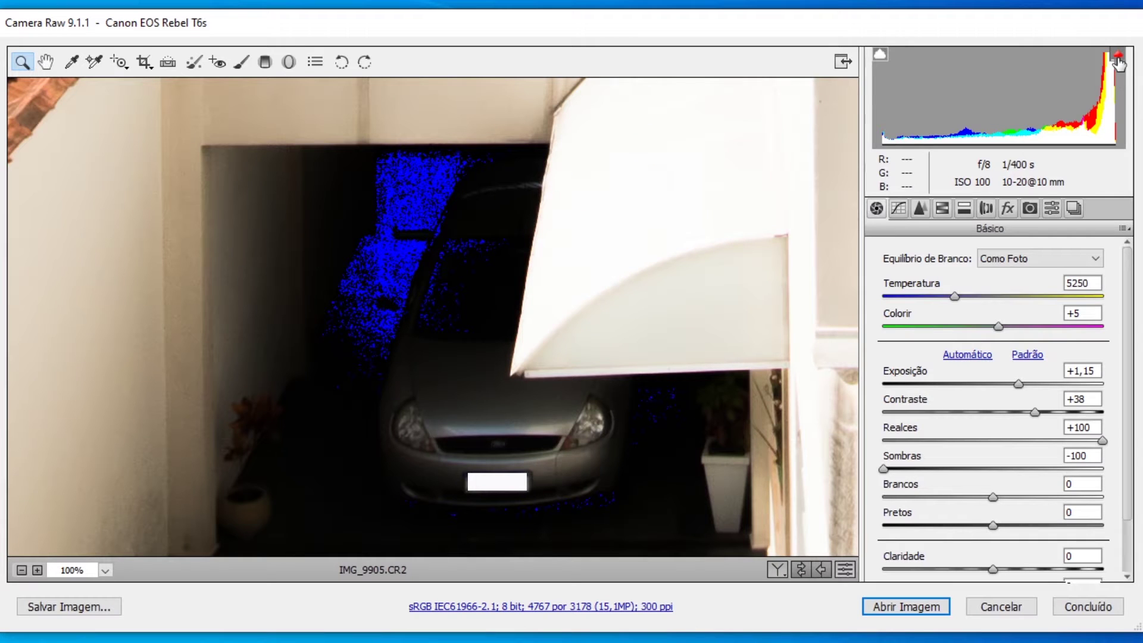
pyautogui.click(881, 57)
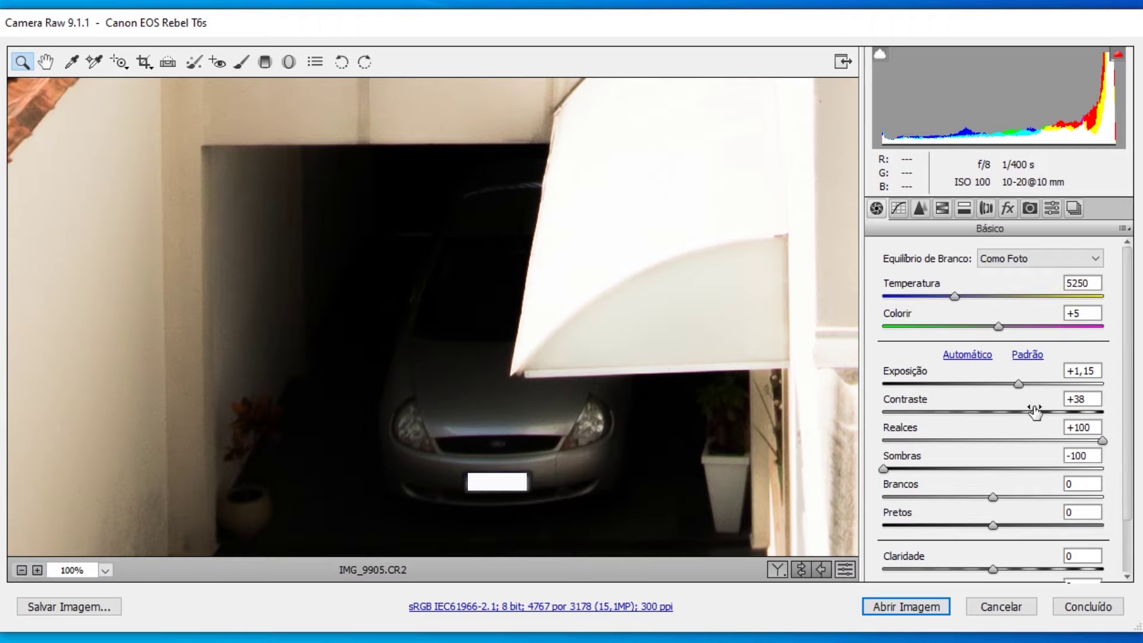
# - Set the shadows (Sombras) to +40 and compare the adjusted photo with the default settings, restoring the adjustments
pyautogui.moveTo(888, 466); pyautogui.dragTo(1034, 473)
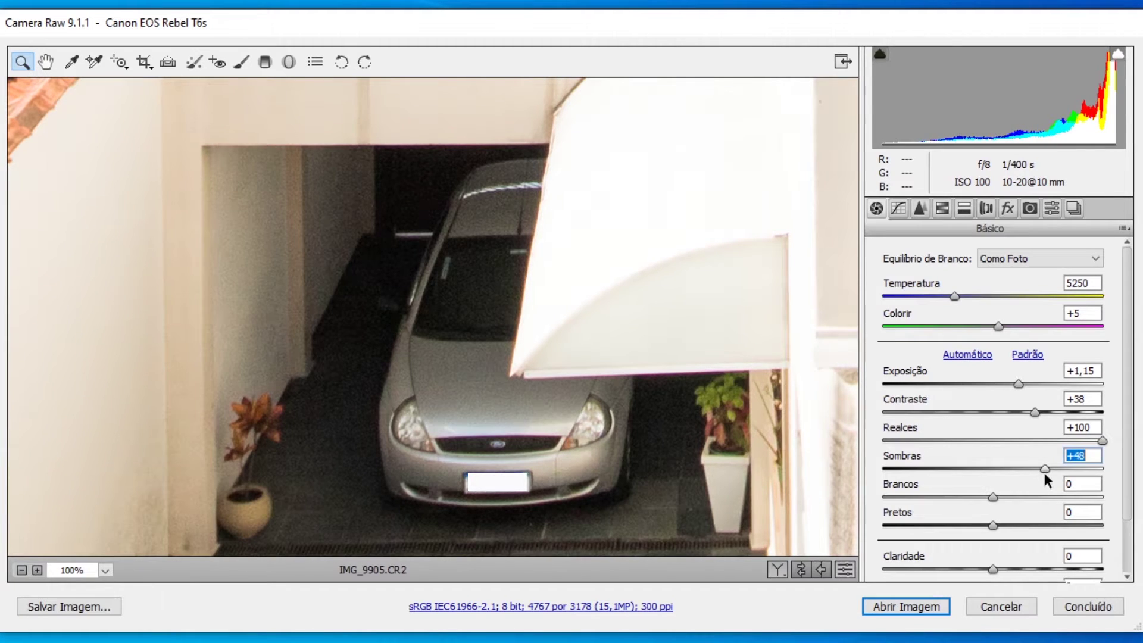
pyautogui.press('Up')
pyautogui.press('Up')
pyautogui.press('Up')
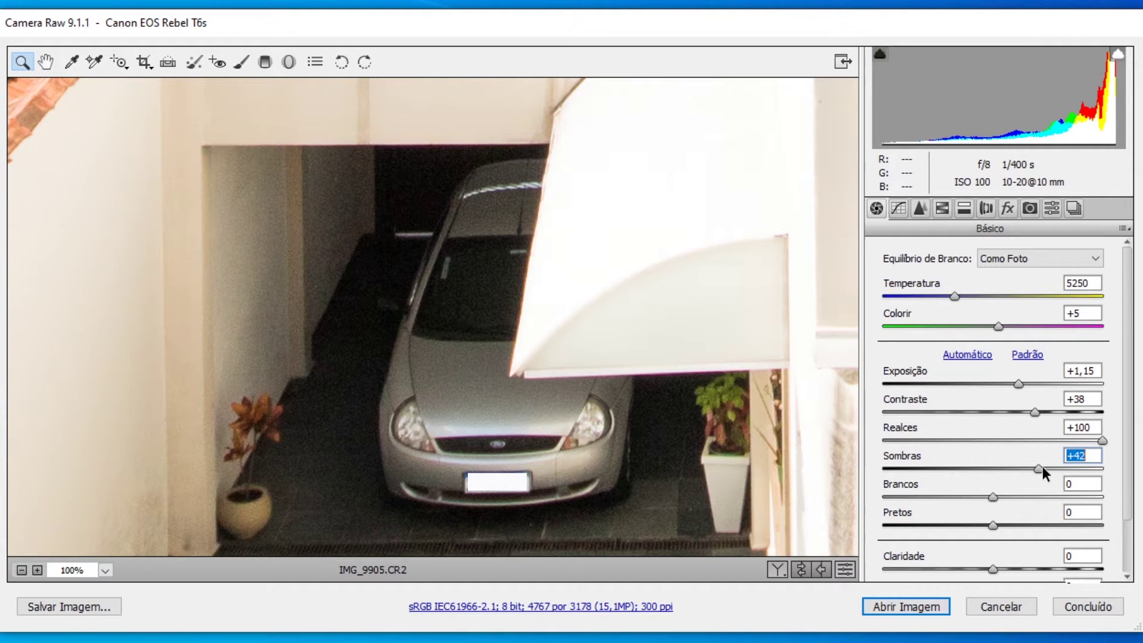
pyautogui.moveTo(1042, 466)
pyautogui.mouseDown()
pyautogui.moveTo(1099, 467)
pyautogui.moveTo(1015, 467)
pyautogui.moveTo(1041, 467)
pyautogui.mouseUp()
pyautogui.click(1025, 356)
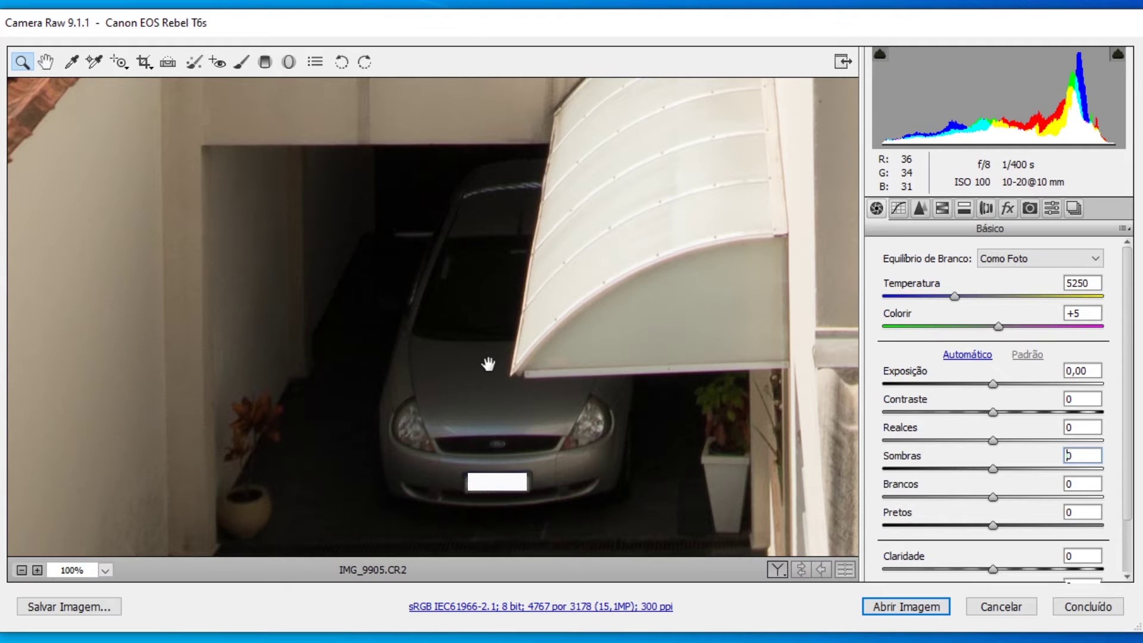
pyautogui.hotkey('ctrl', 'u')
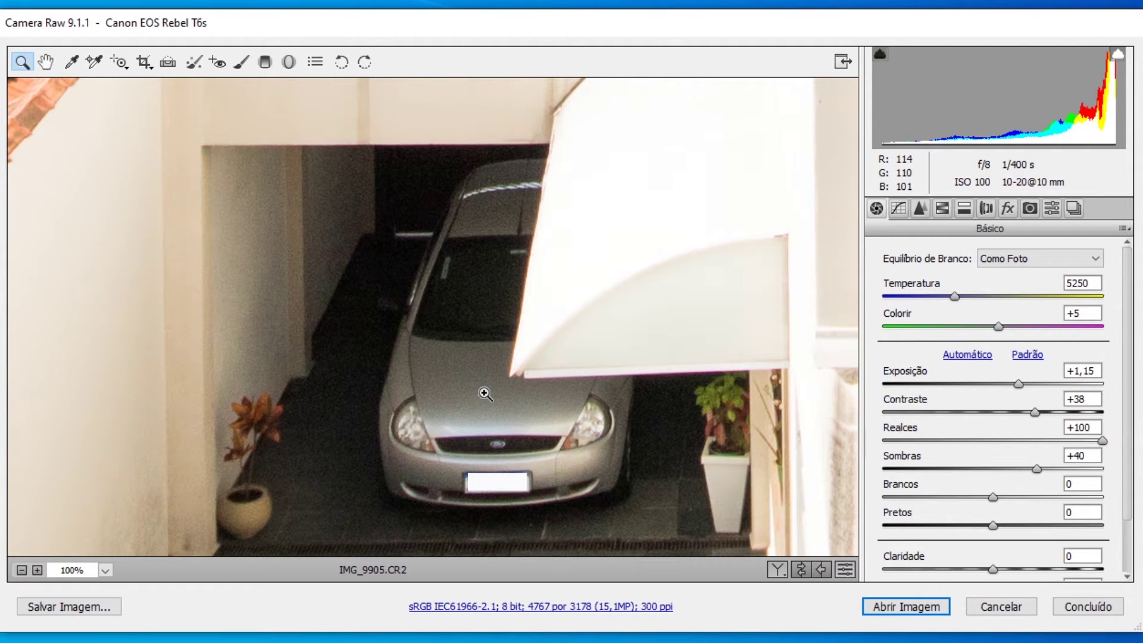
# - Fit the whole photo in the view, set the shadows (Sombras) to +28 and the highlights (Realces) to -100
pyautogui.click(106, 570)
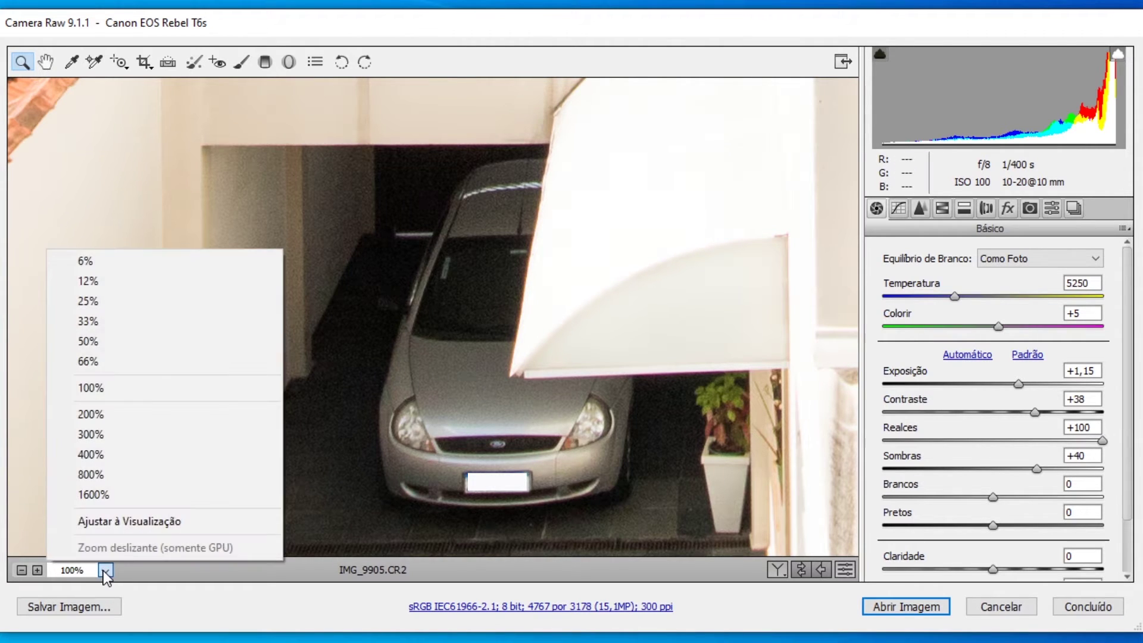
pyautogui.click(124, 527)
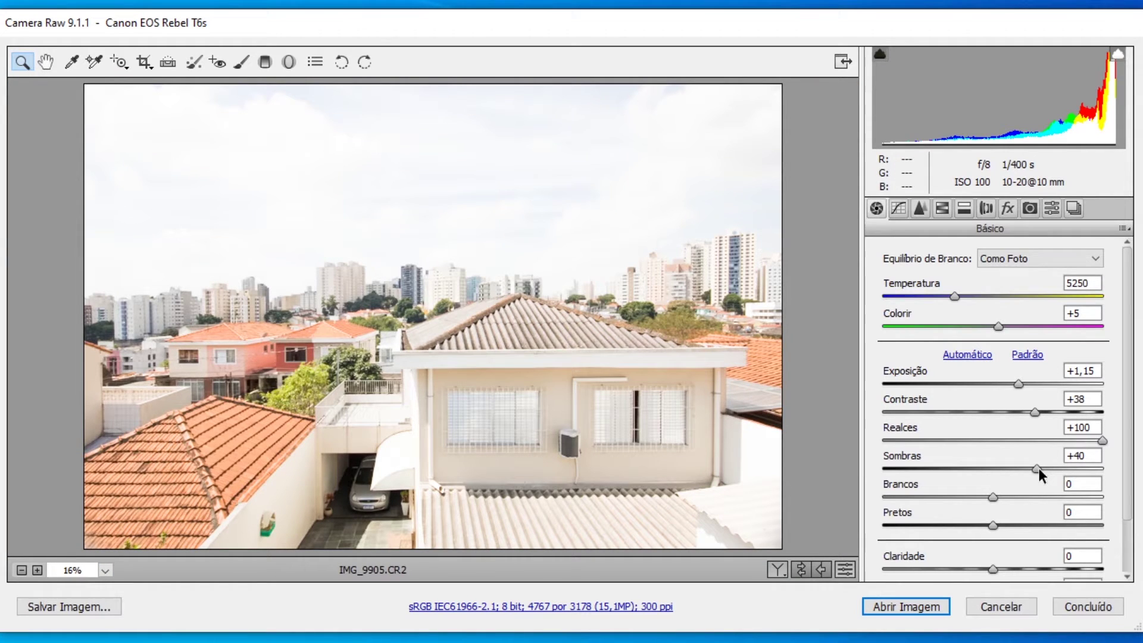
pyautogui.moveTo(1039, 467); pyautogui.dragTo(1023, 469)
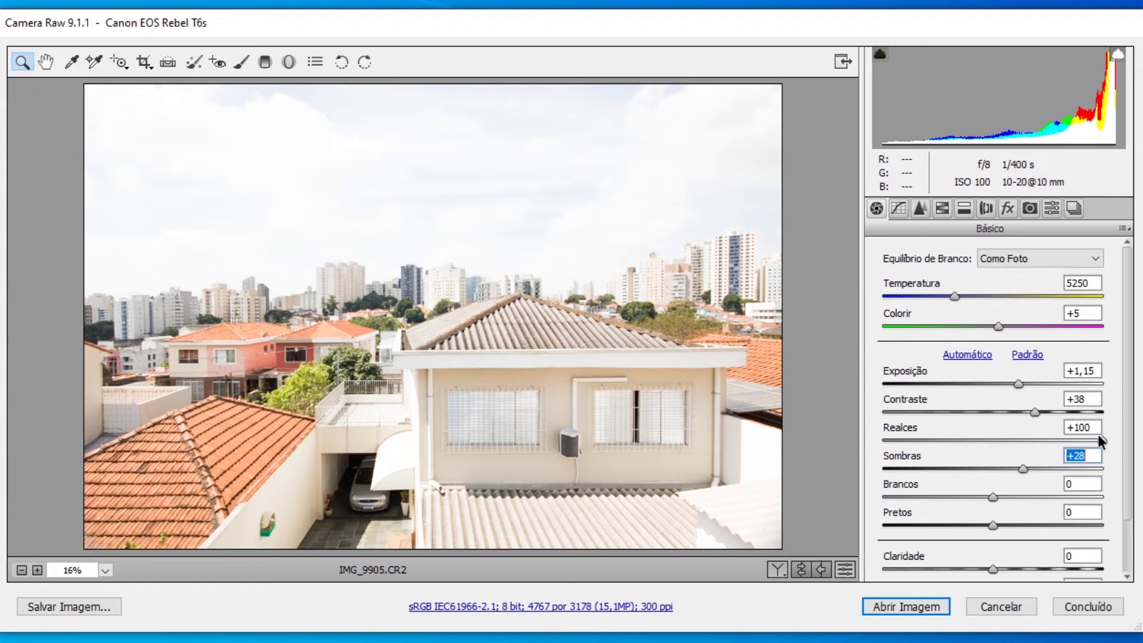
pyautogui.moveTo(1098, 437); pyautogui.dragTo(842, 439)
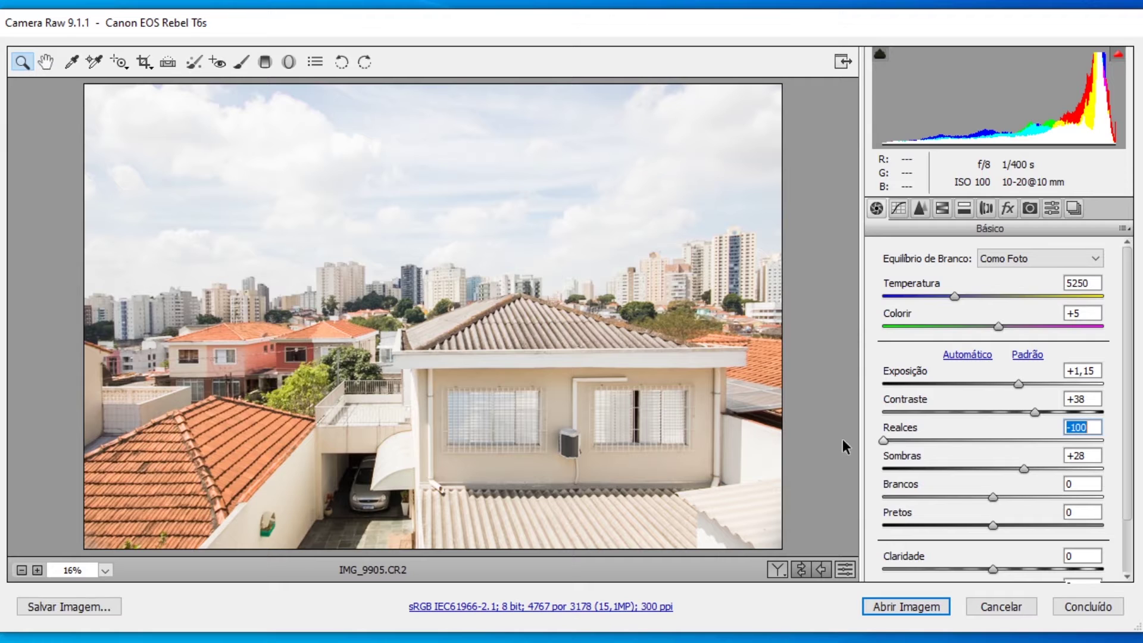
# - Try the whites (Brancos) at +100 and at -100, and return them to 0
pyautogui.click(992, 498)
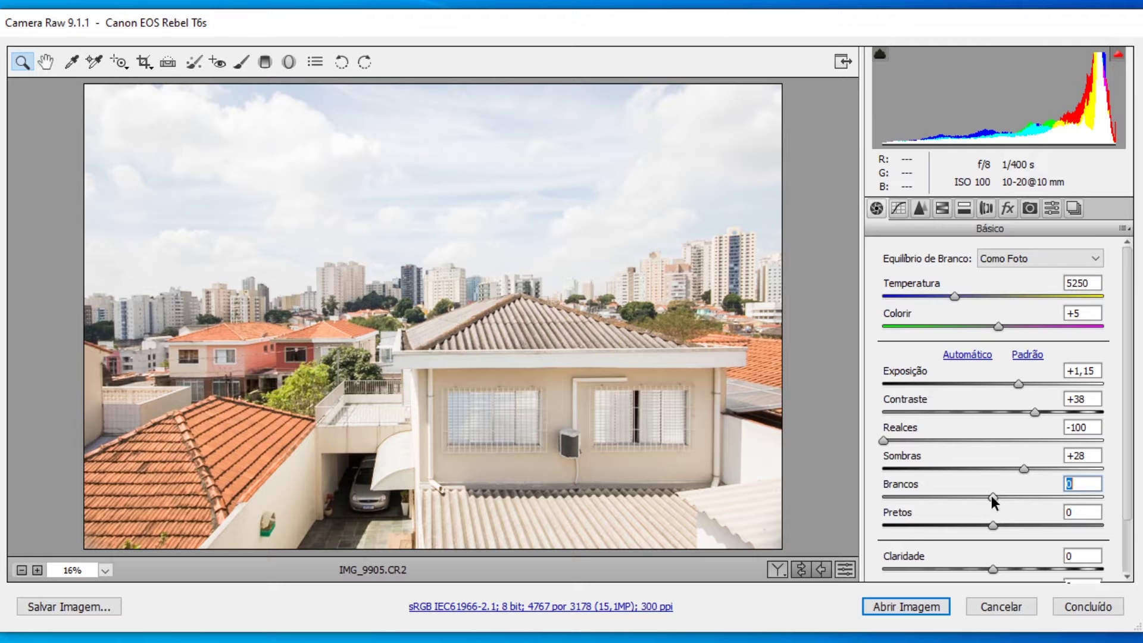
pyautogui.moveTo(991, 496); pyautogui.dragTo(1102, 496)
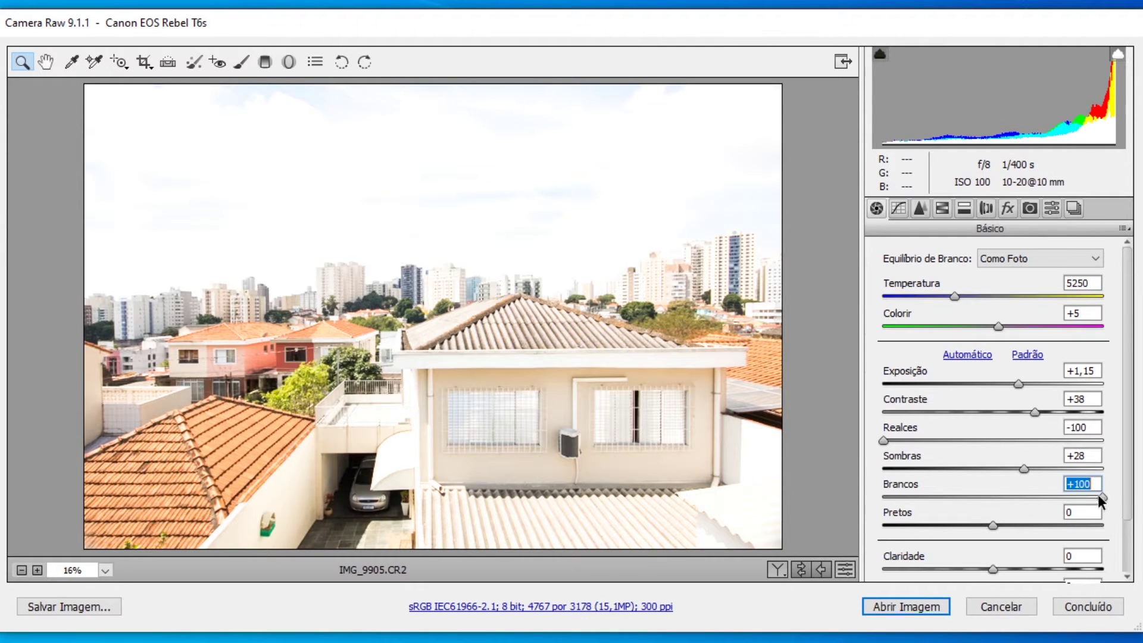
pyautogui.moveTo(1098, 495); pyautogui.dragTo(845, 490)
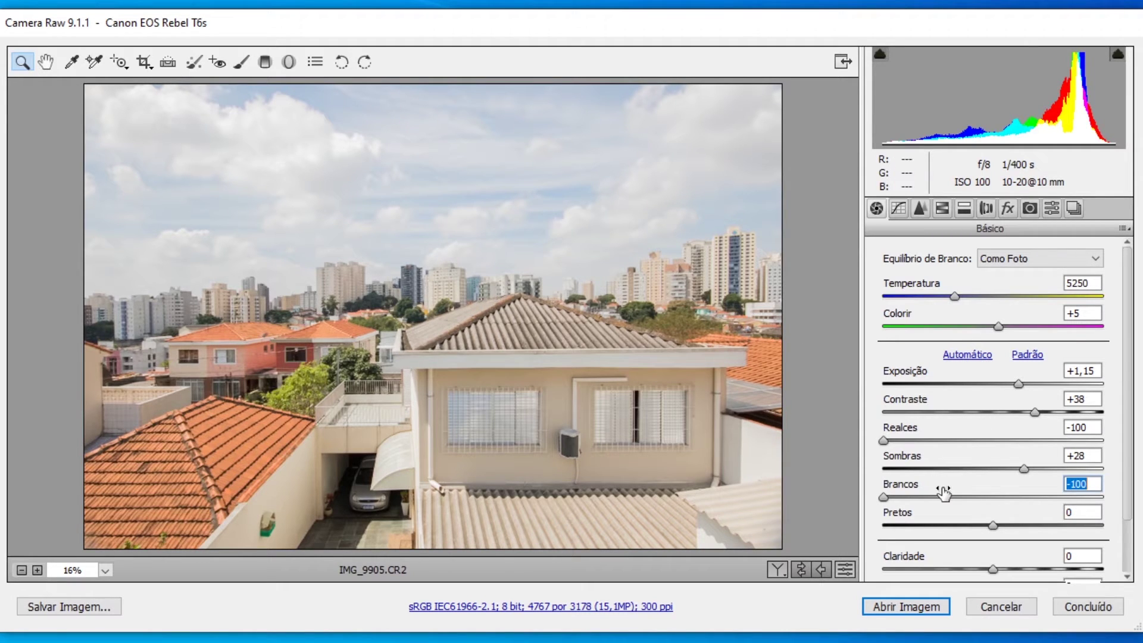
pyautogui.moveTo(887, 495); pyautogui.dragTo(993, 516)
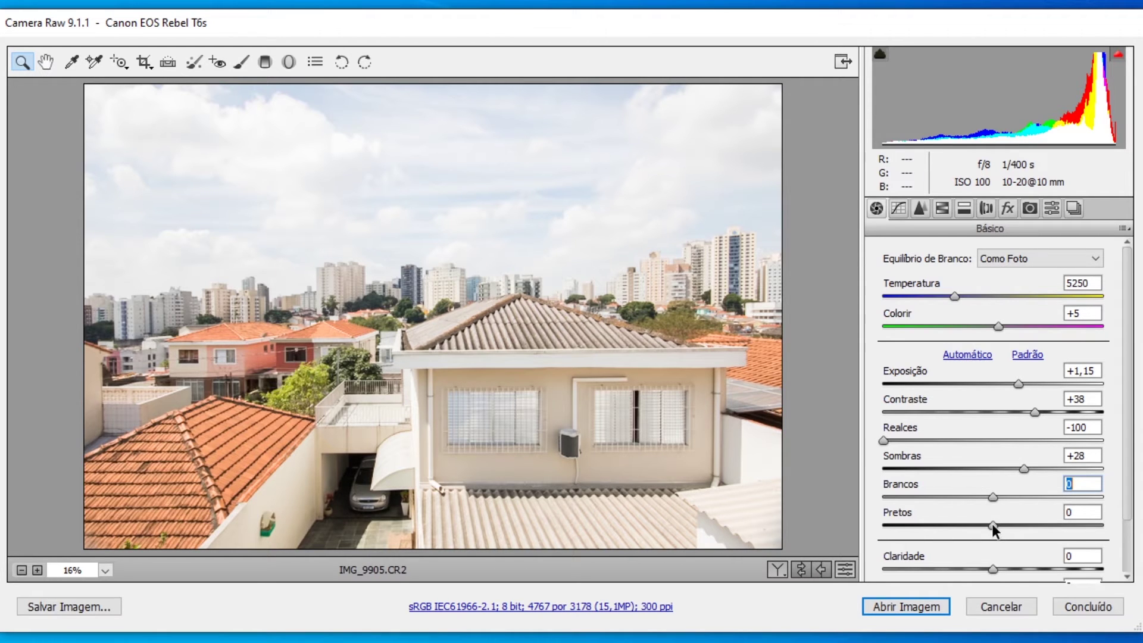
# - Try different levels for the blacks (Pretos) and set them to +11
pyautogui.moveTo(991, 524)
pyautogui.mouseDown()
pyautogui.moveTo(830, 513)
pyautogui.moveTo(1105, 523)
pyautogui.moveTo(816, 498)
pyautogui.moveTo(988, 518)
pyautogui.mouseUp()
pyautogui.moveTo(988, 526)
pyautogui.mouseDown()
pyautogui.moveTo(1076, 527)
pyautogui.moveTo(855, 531)
pyautogui.moveTo(1140, 539)
pyautogui.moveTo(1000, 542)
pyautogui.mouseUp()
pyautogui.moveTo(1000, 539); pyautogui.dragTo(1009, 539)
pyautogui.moveTo(1050, 532); pyautogui.dragTo(1005, 527)
# - Try the clarity (Claridade) at -60 and at +100
pyautogui.moveTo(1131, 511); pyautogui.dragTo(1135, 576)
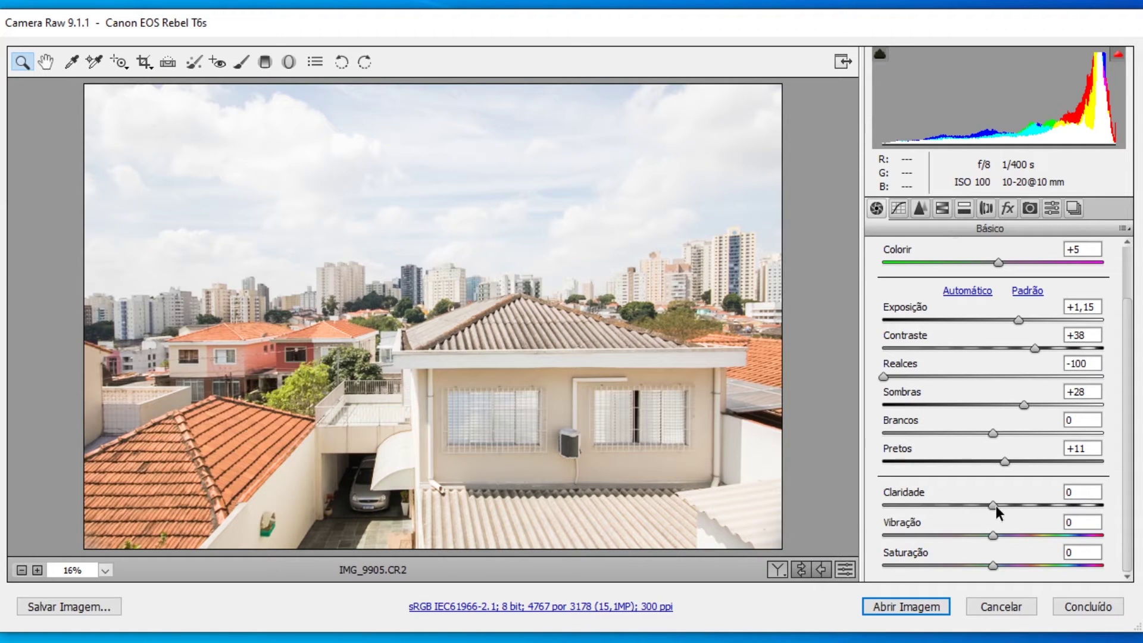
pyautogui.moveTo(993, 505); pyautogui.dragTo(925, 500)
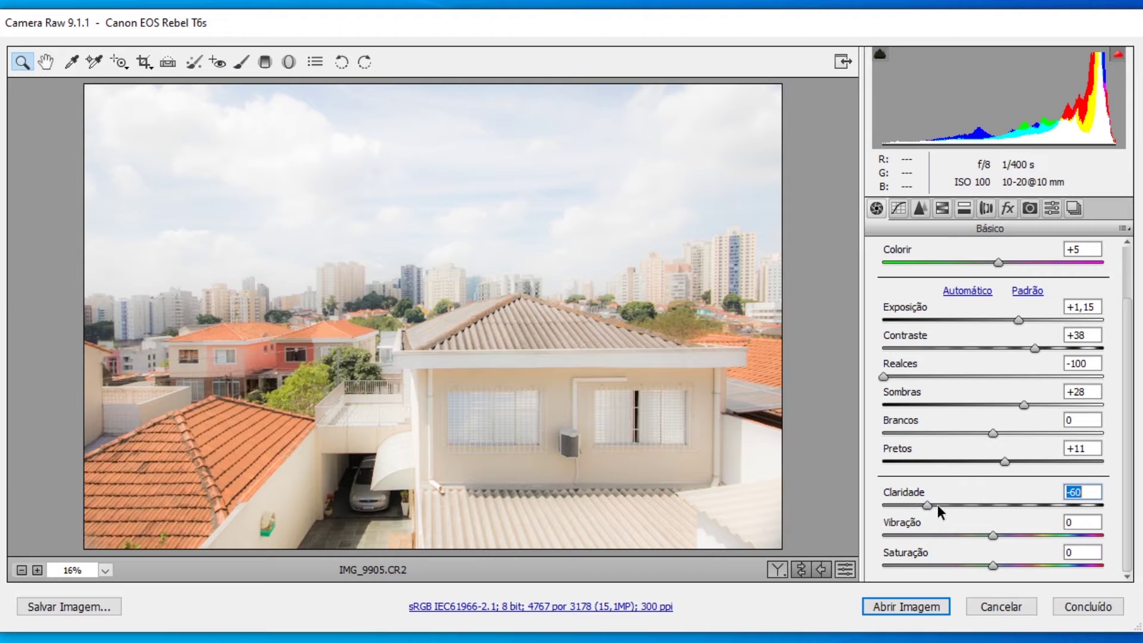
pyautogui.moveTo(930, 506); pyautogui.dragTo(1105, 505)
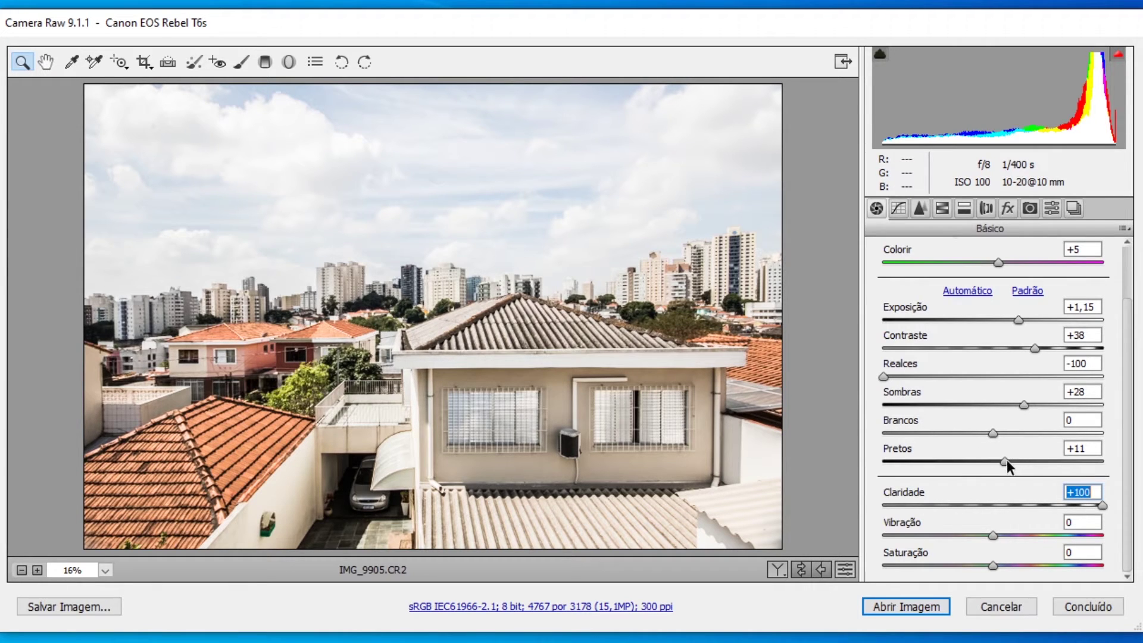
# - Try the blacks (Pretos) at +100, set them to +14 and set the clarity (Claridade) to +11
pyautogui.moveTo(1006, 459); pyautogui.dragTo(1105, 458)
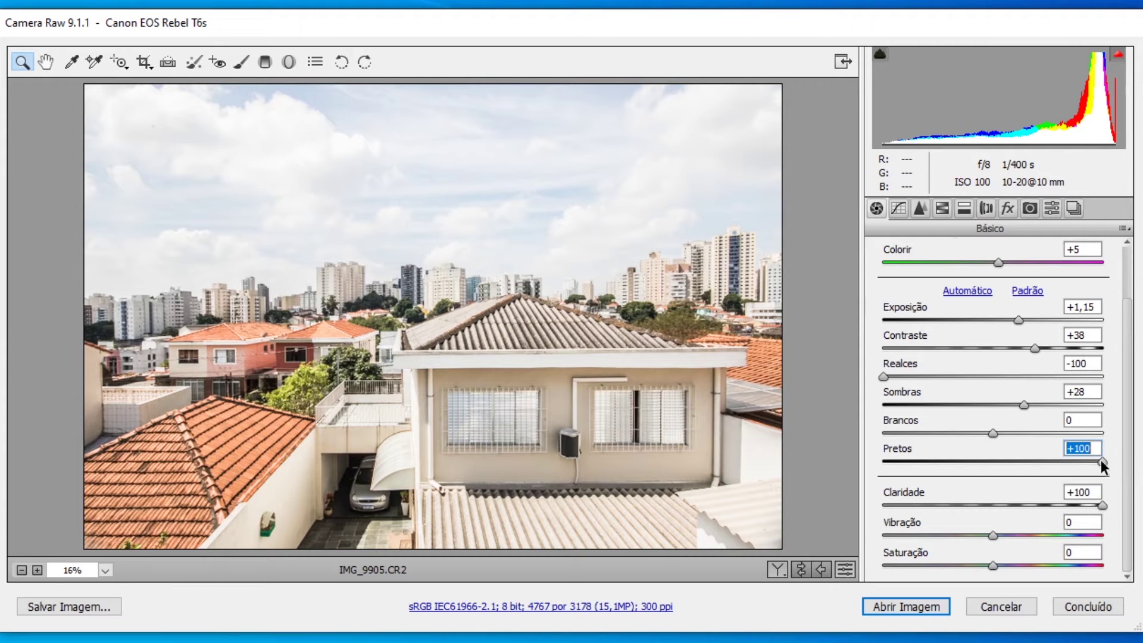
pyautogui.moveTo(1101, 462); pyautogui.dragTo(1007, 465)
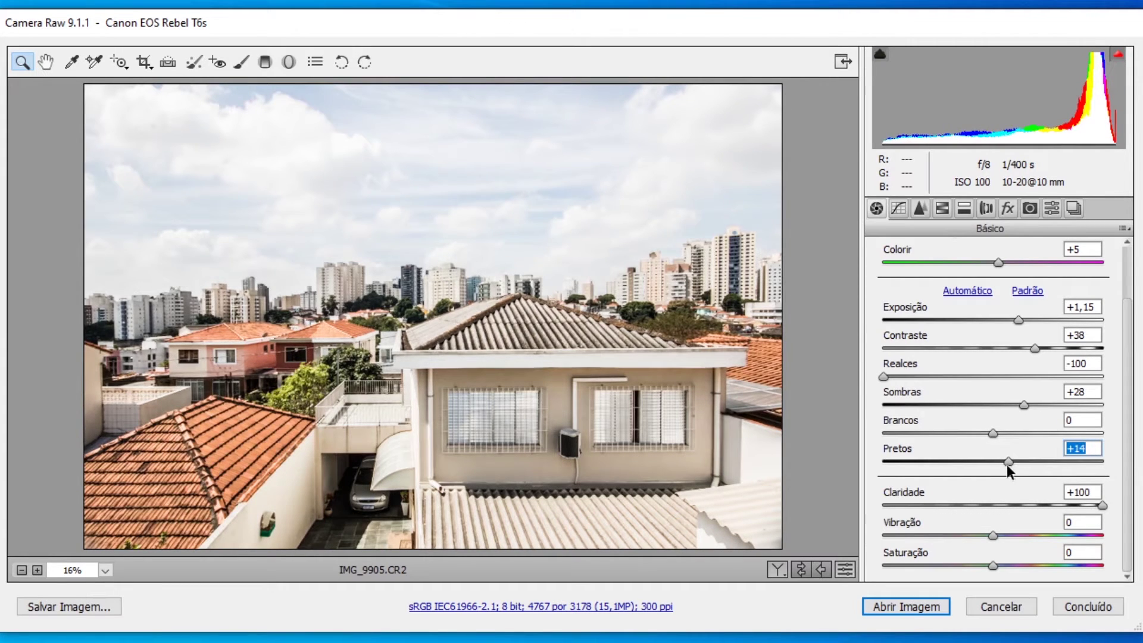
pyautogui.moveTo(1100, 506); pyautogui.dragTo(1000, 504)
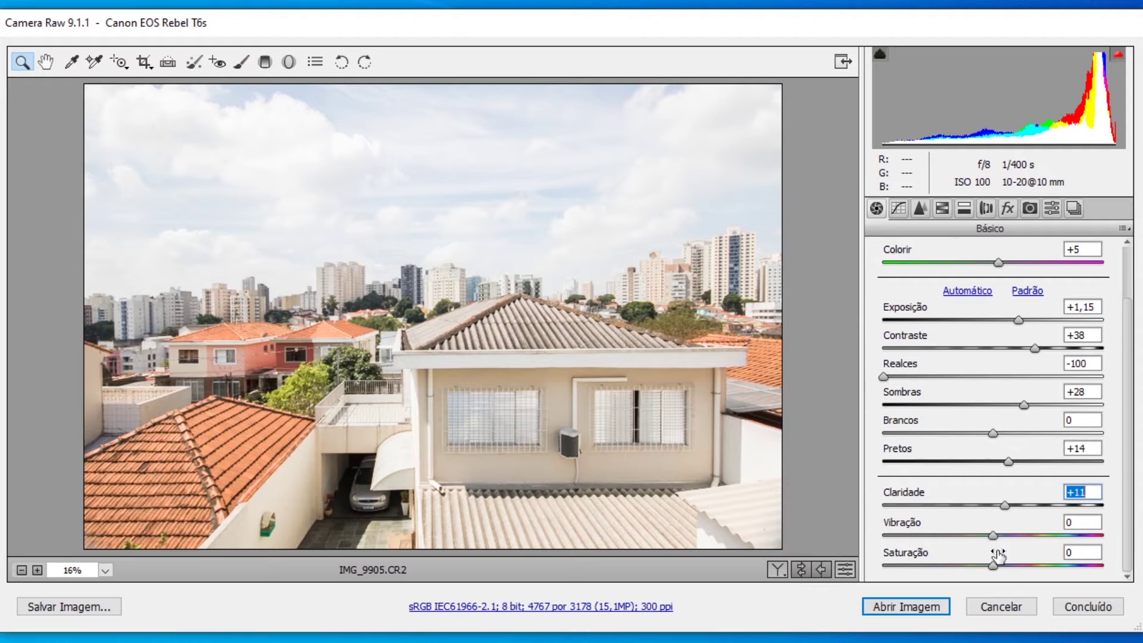
# - Try the vibrance (Vibração) at +15 and set it to +40
pyautogui.moveTo(1000, 534); pyautogui.dragTo(1009, 534)
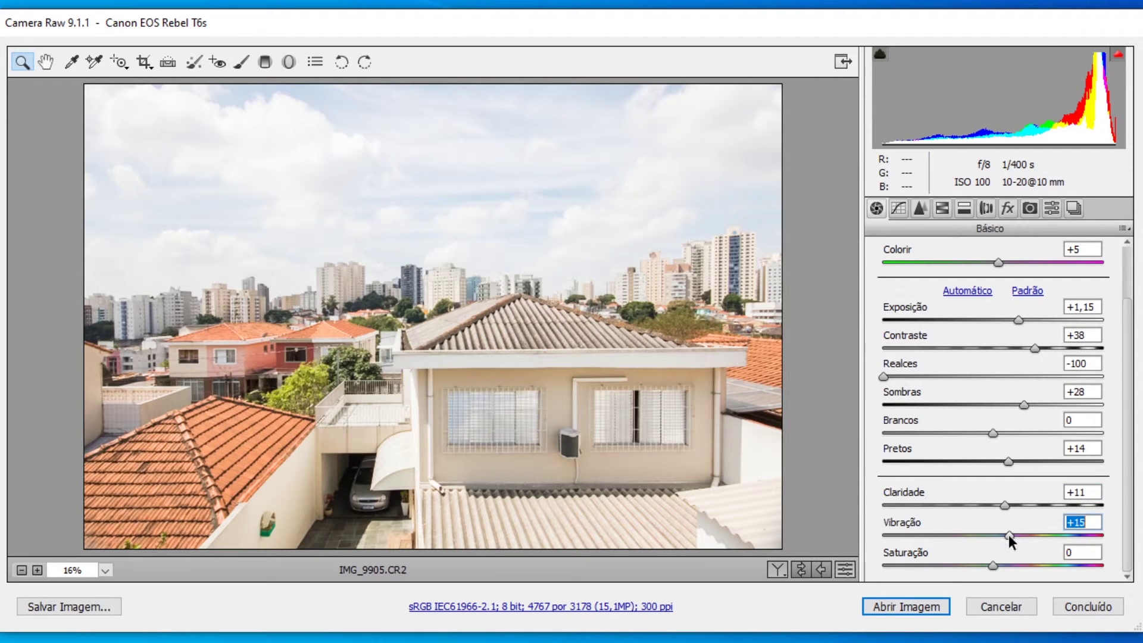
pyautogui.moveTo(1008, 534)
pyautogui.mouseDown()
pyautogui.moveTo(1094, 536)
pyautogui.moveTo(991, 541)
pyautogui.mouseUp()
pyautogui.moveTo(993, 563); pyautogui.dragTo(1037, 533)
# - Try the overall saturation (Saturação) at +93 and set it to +10
pyautogui.moveTo(993, 563); pyautogui.dragTo(1005, 565)
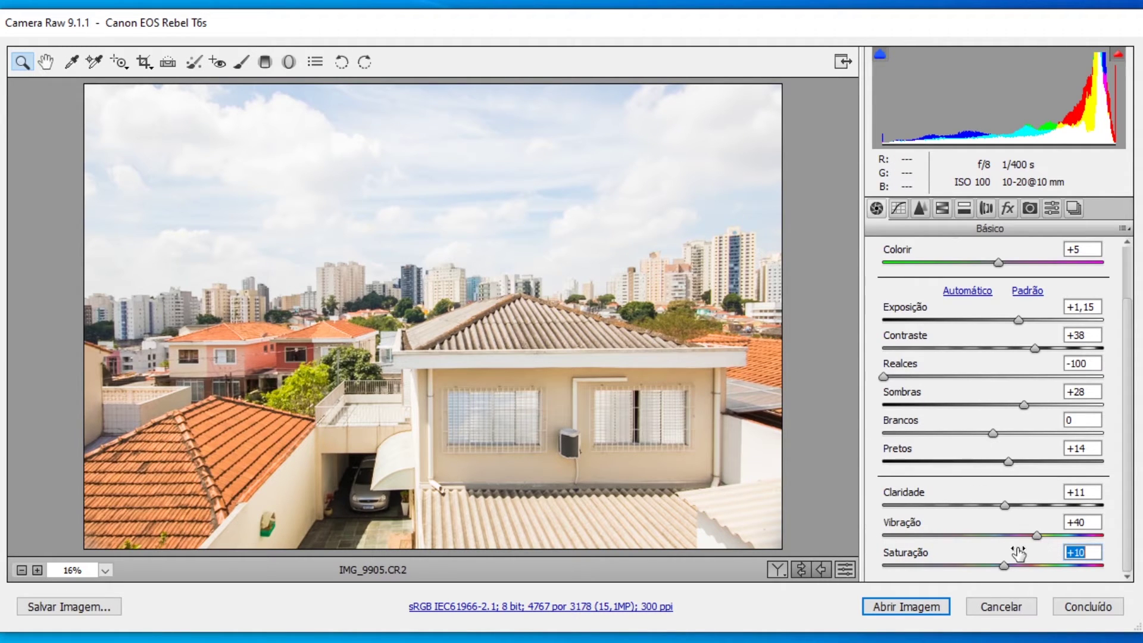
pyautogui.moveTo(1007, 565); pyautogui.dragTo(1094, 566)
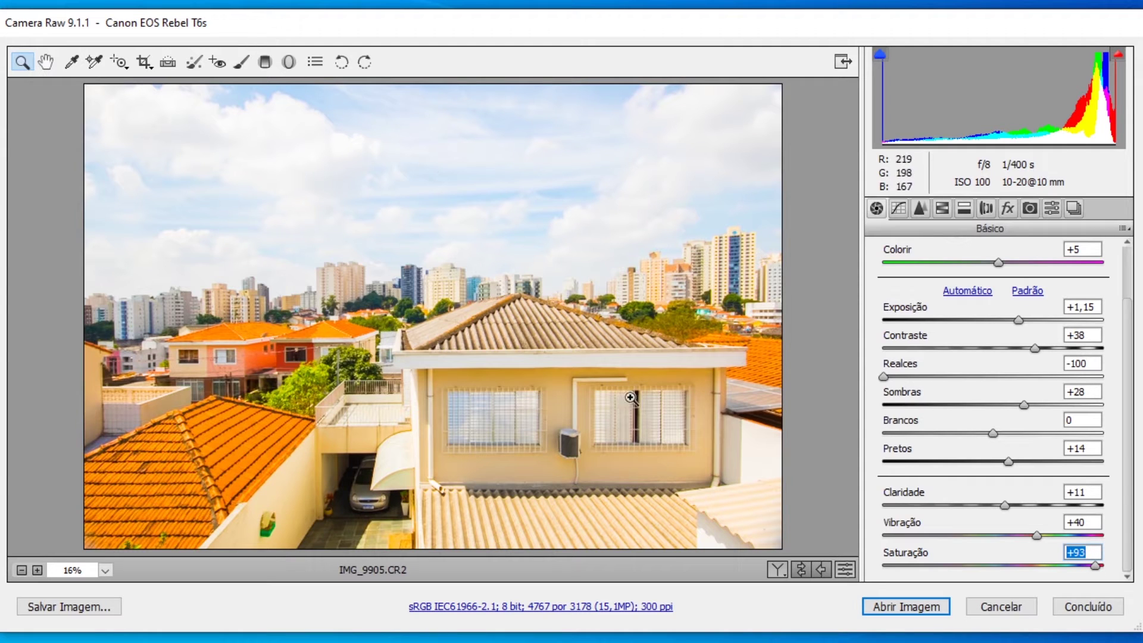
pyautogui.moveTo(1094, 566); pyautogui.dragTo(1007, 569)
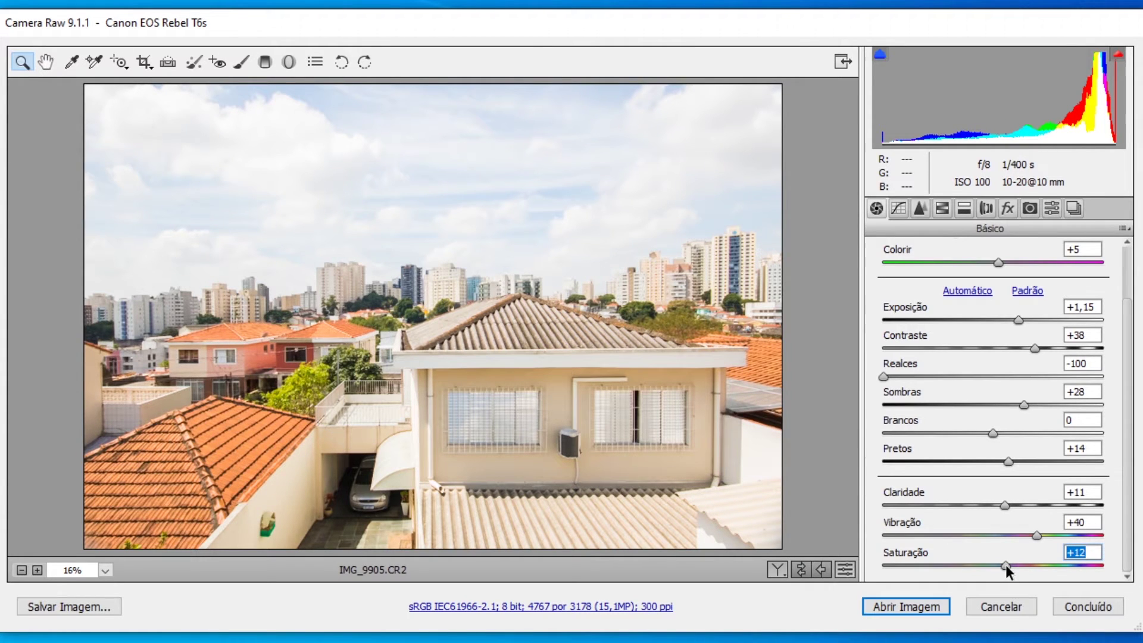
pyautogui.write('10')
# - In the HSL saturation adjustments, try the oranges (Laranjas) at +100 and set them to -20
pyautogui.click(942, 208)
pyautogui.click(930, 279)
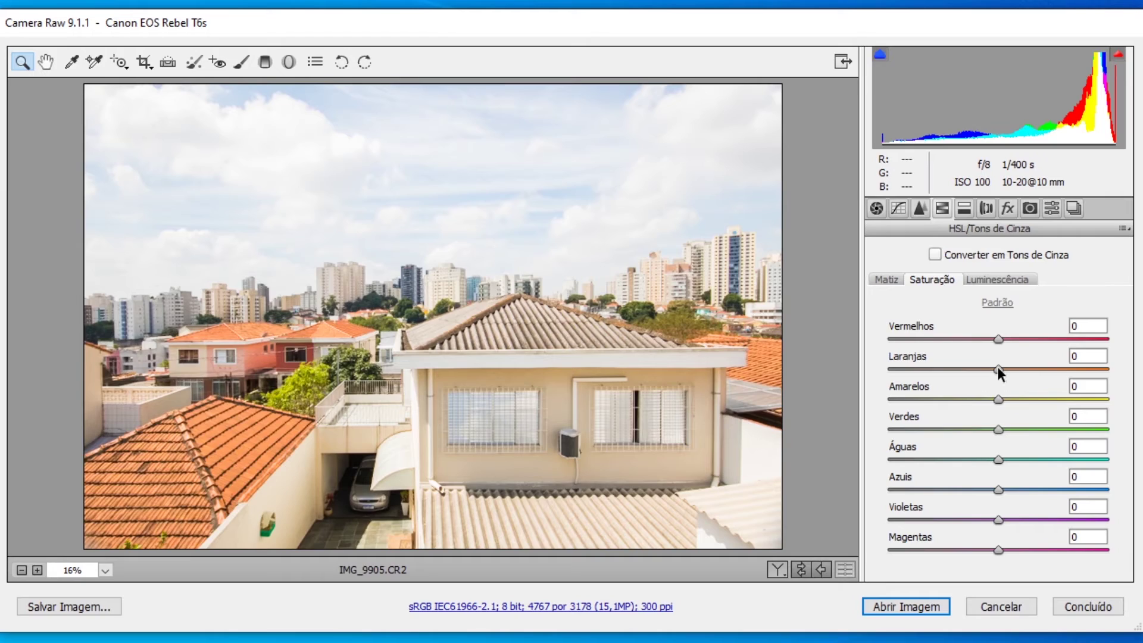
pyautogui.moveTo(997, 369); pyautogui.dragTo(1138, 387)
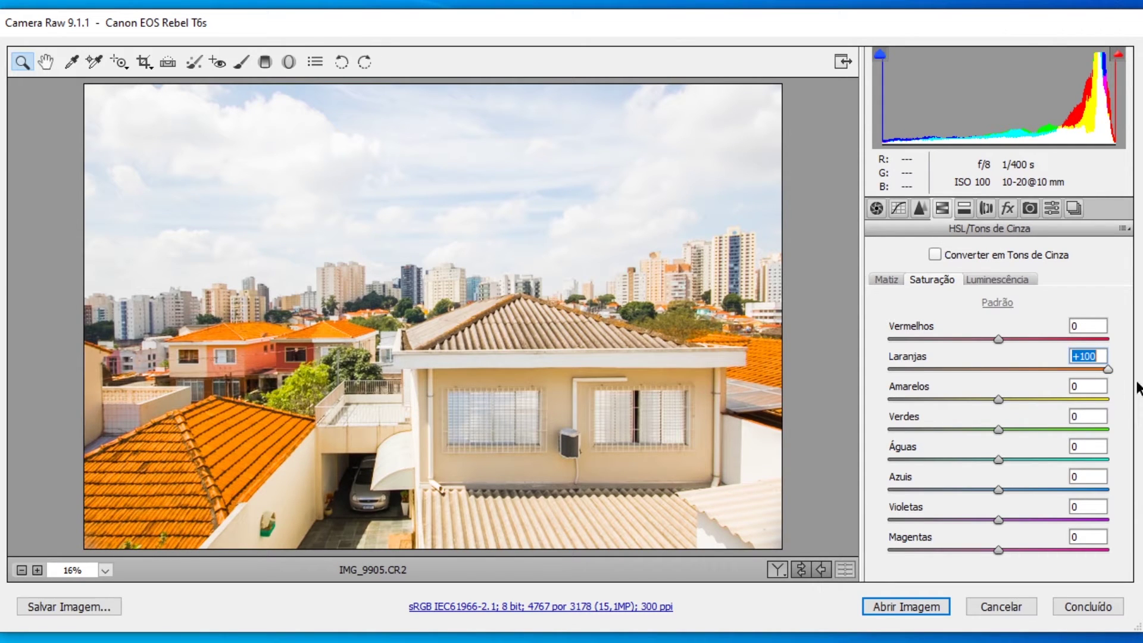
pyautogui.moveTo(1138, 386); pyautogui.dragTo(976, 370)
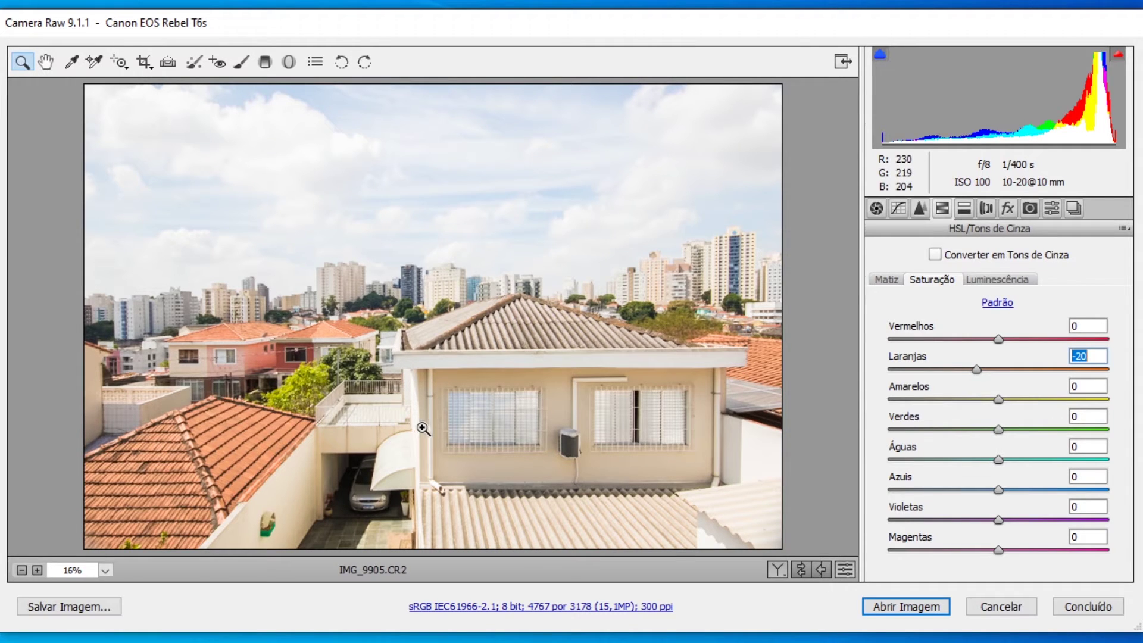
# - Set the saturation of the blues (Azuis) to +100, trying a lower value for comparison
pyautogui.click(999, 491)
pyautogui.moveTo(999, 490); pyautogui.dragTo(1110, 485)
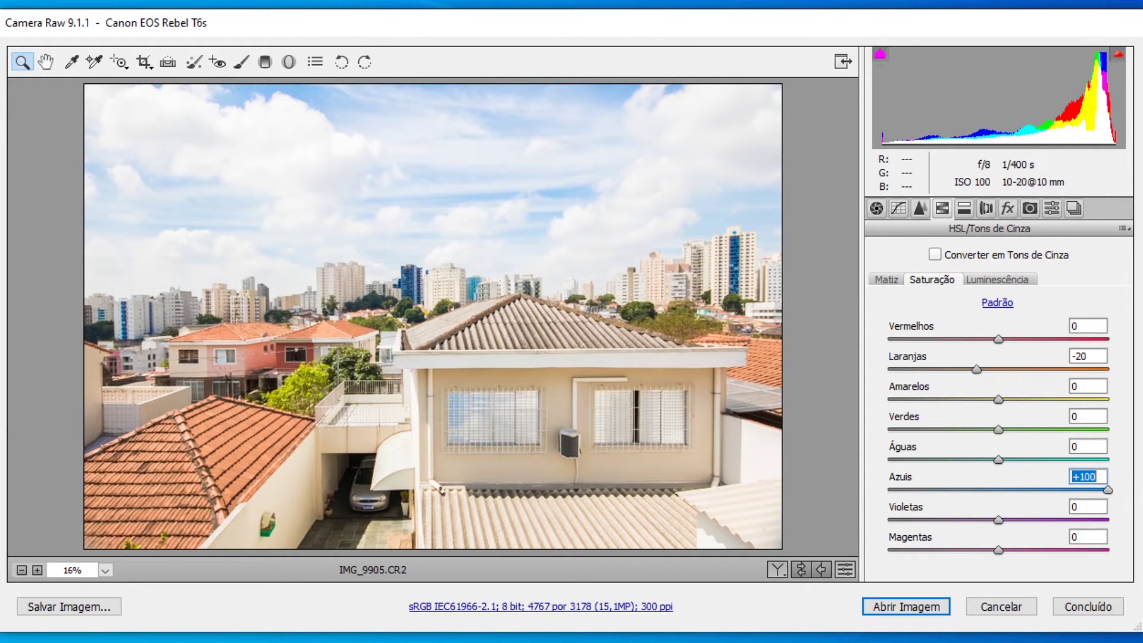
pyautogui.moveTo(909, 491); pyautogui.dragTo(1141, 492)
# - Try the luminance of the blues (Azuis) at +67 and set it to -40 to deepen the sky
pyautogui.click(988, 278)
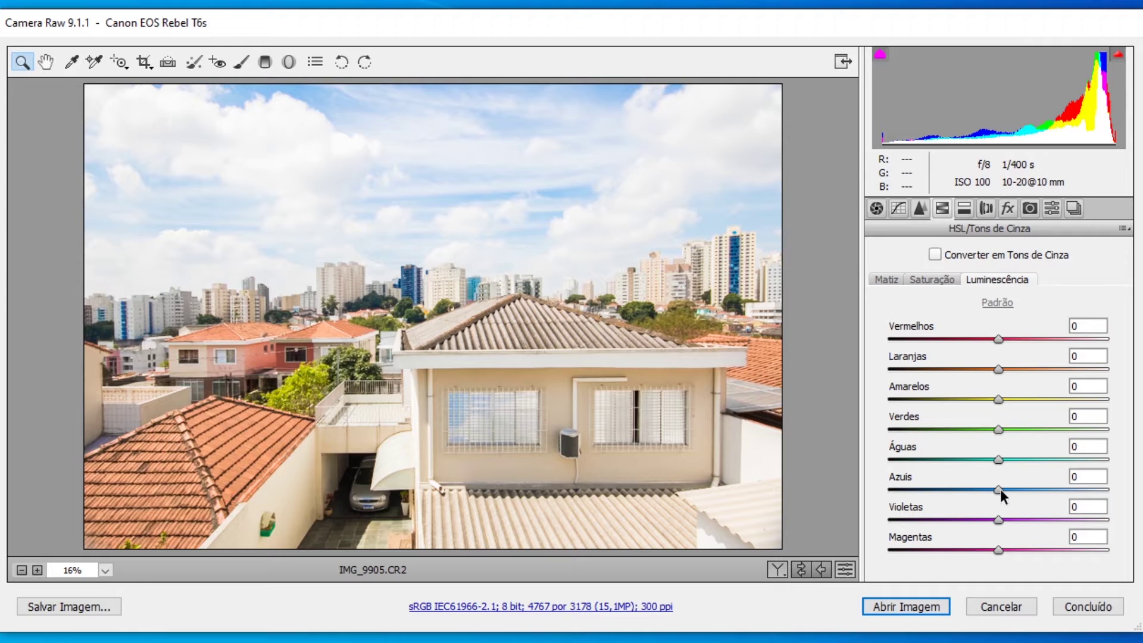
pyautogui.moveTo(1000, 488); pyautogui.dragTo(1073, 488)
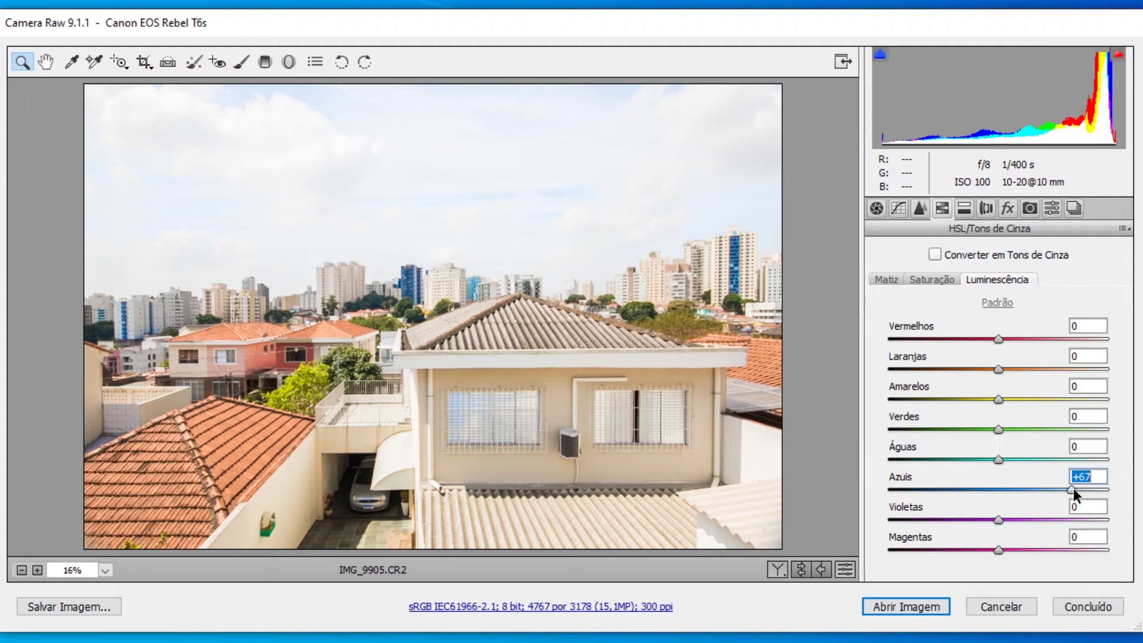
pyautogui.moveTo(1074, 488); pyautogui.dragTo(886, 487)
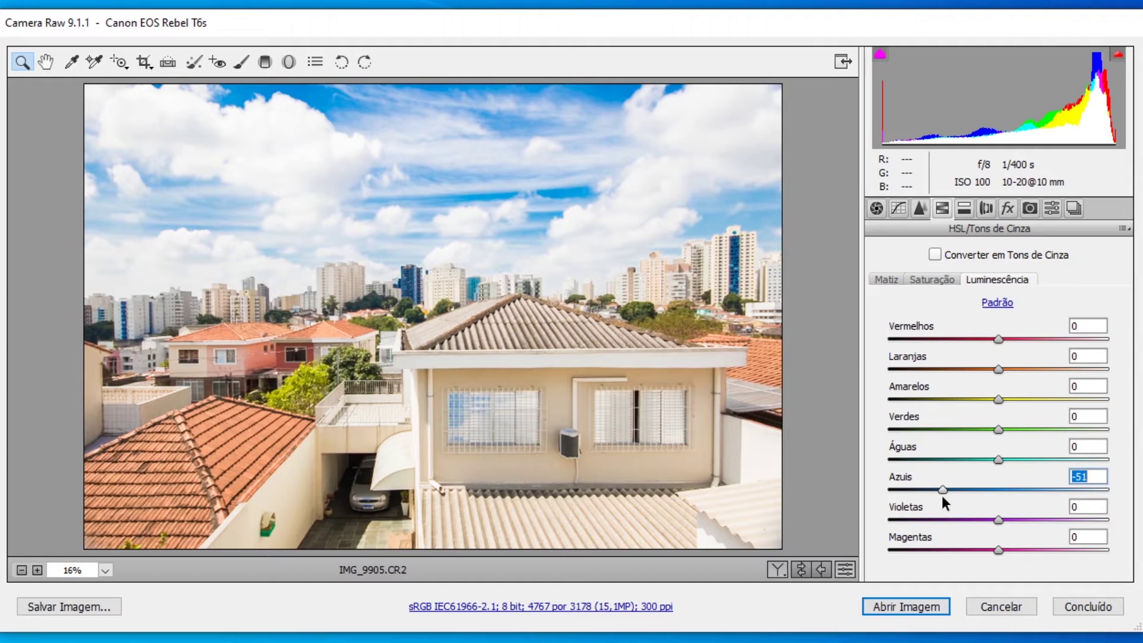
pyautogui.moveTo(942, 495); pyautogui.dragTo(954, 498)
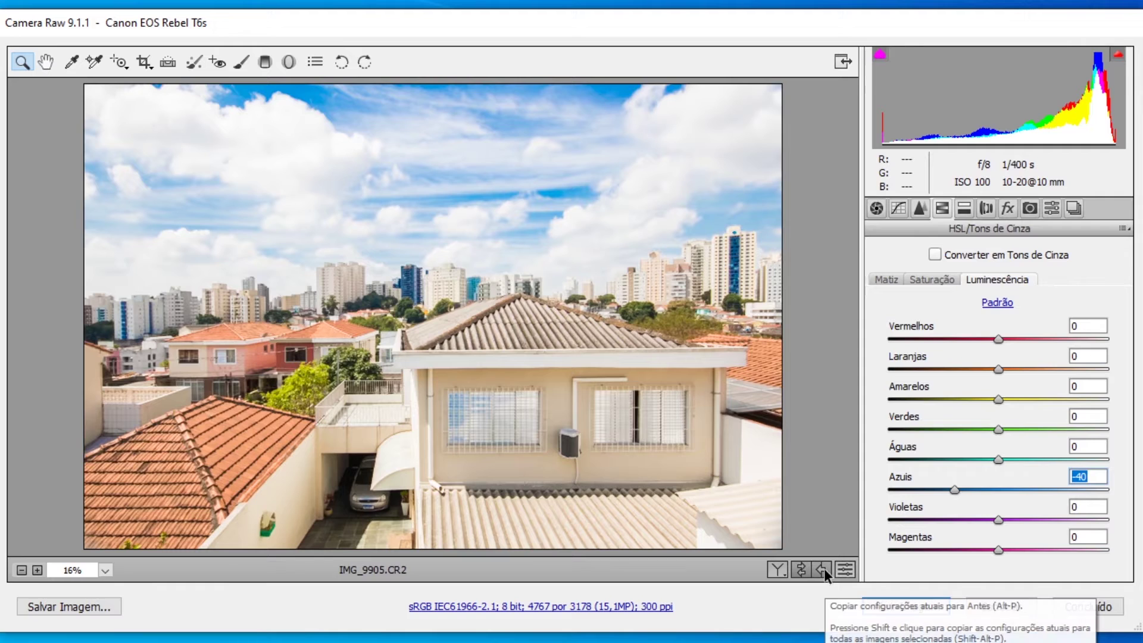
# - Try a lower luminance for the oranges (Laranjas) and reset it to 0
pyautogui.click(927, 276)
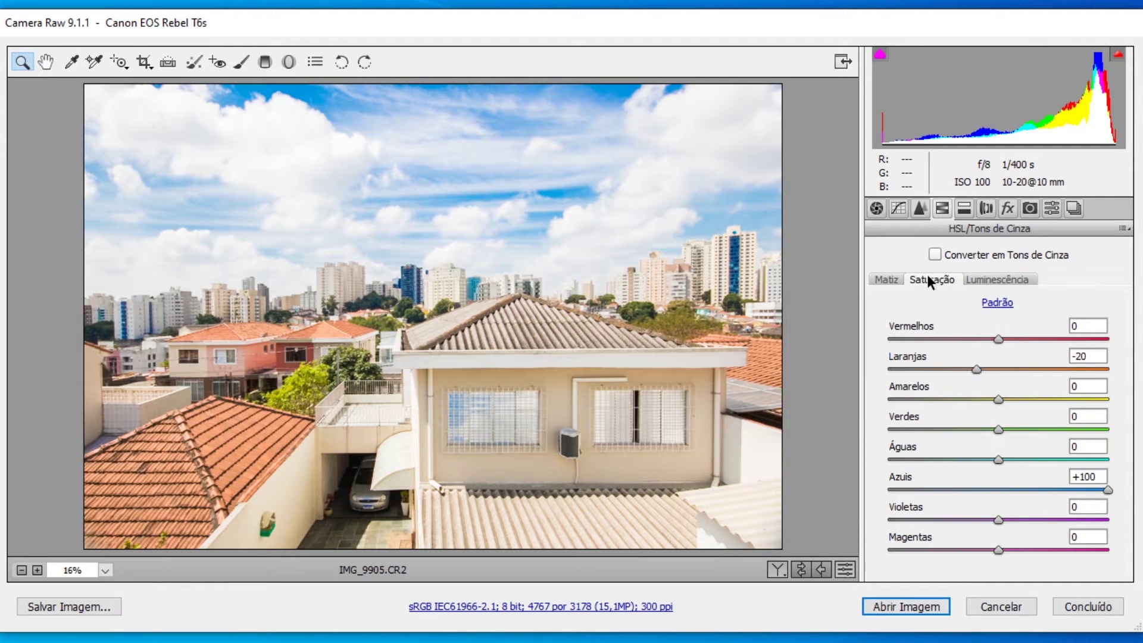
pyautogui.click(991, 280)
pyautogui.moveTo(997, 368); pyautogui.dragTo(978, 385)
pyautogui.write('0')
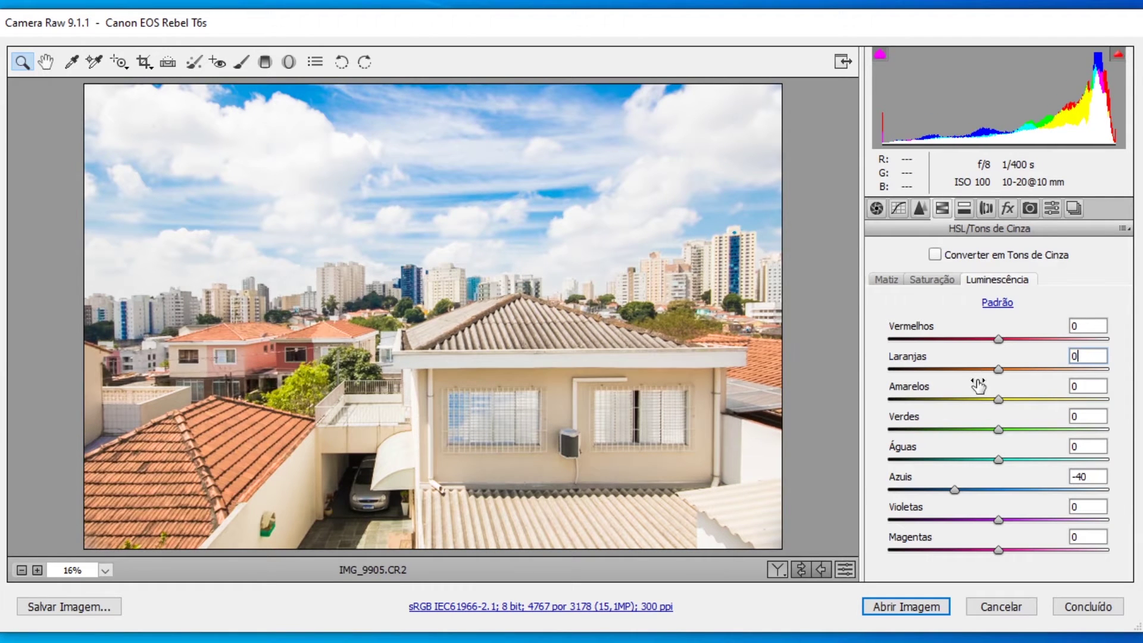
# - Try the saturation of the reds (Vermelhos) at +100 and set it to +10
pyautogui.click(932, 277)
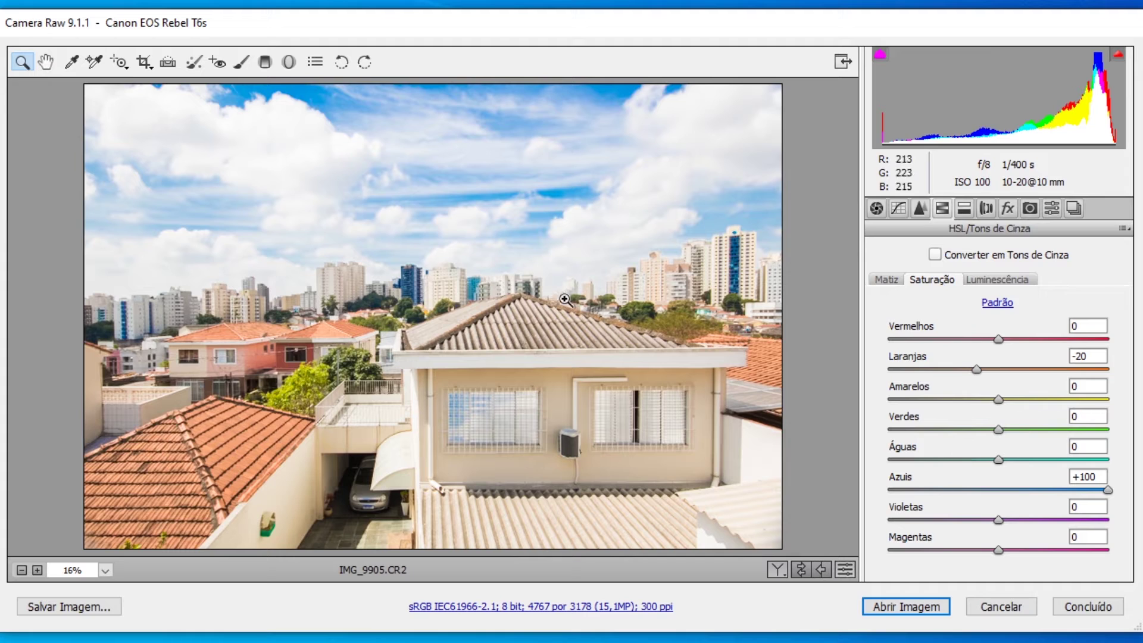
pyautogui.moveTo(990, 339); pyautogui.dragTo(1112, 350)
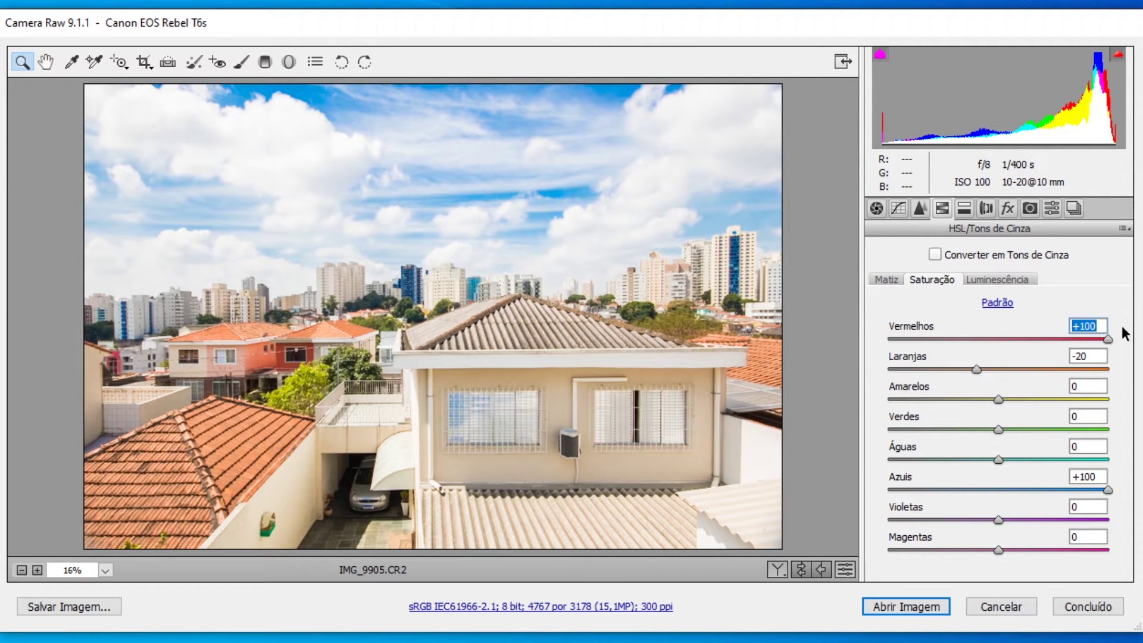
pyautogui.moveTo(1105, 338); pyautogui.dragTo(1008, 359)
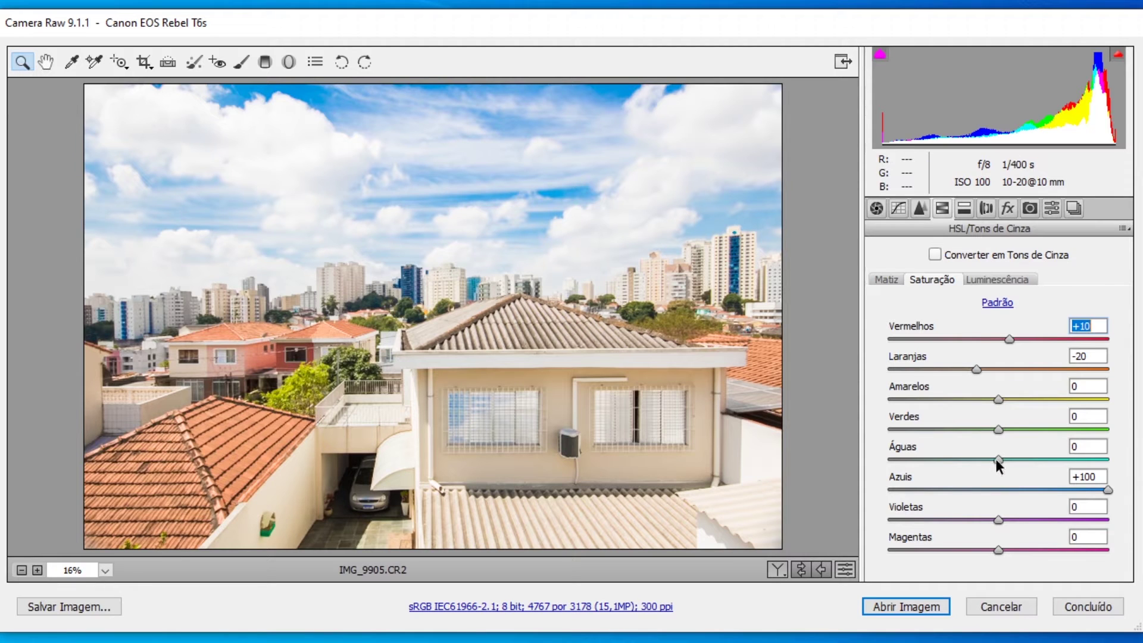
# - Try reducing the saturation of the aquas (Águas) and set it to +100
pyautogui.moveTo(993, 459); pyautogui.dragTo(838, 459)
pyautogui.click(1041, 458)
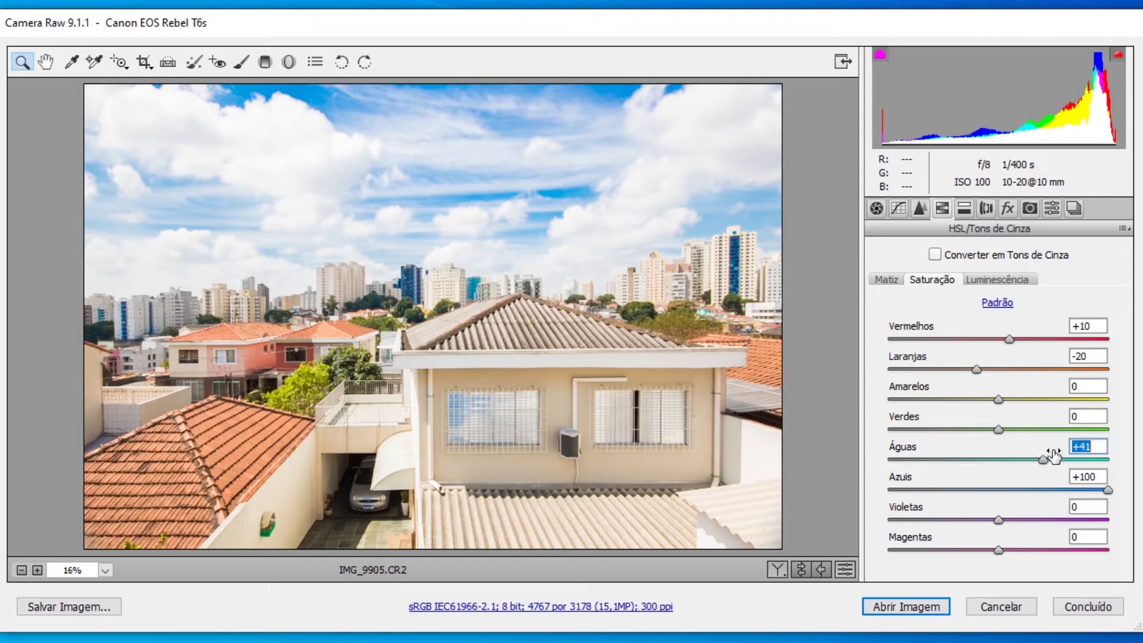
pyautogui.moveTo(1070, 459); pyautogui.dragTo(1102, 459)
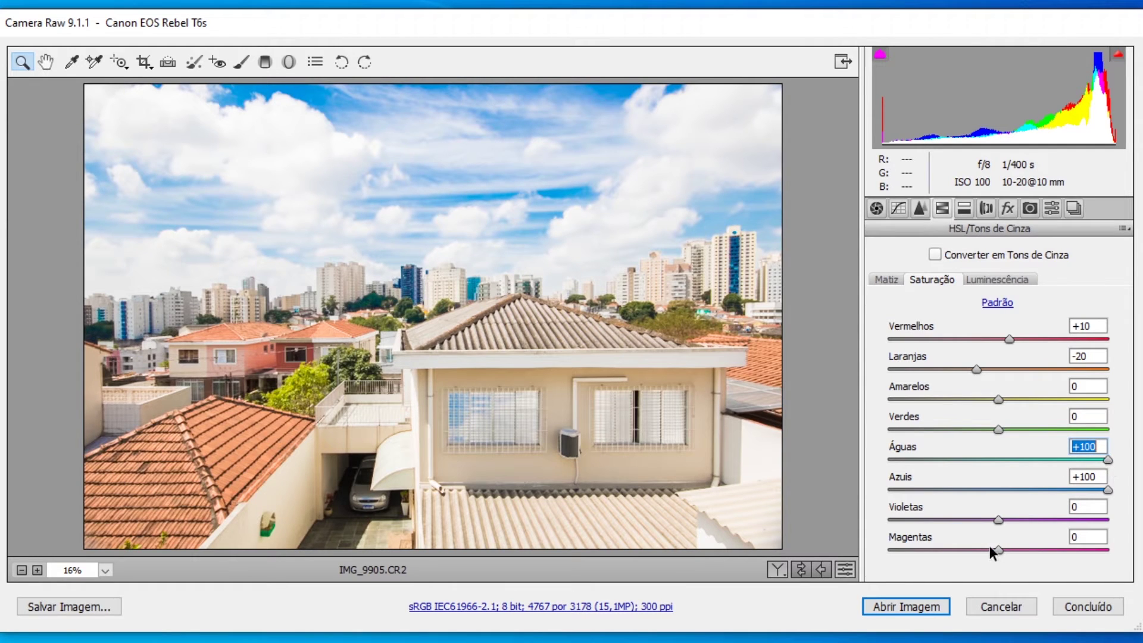
# - Try the magenta (Magentas) saturation at +19, reset it to 0 and set the purples (Violetas) to -29
pyautogui.moveTo(996, 548)
pyautogui.mouseDown()
pyautogui.moveTo(812, 543)
pyautogui.moveTo(1082, 550)
pyautogui.moveTo(1018, 551)
pyautogui.mouseUp()
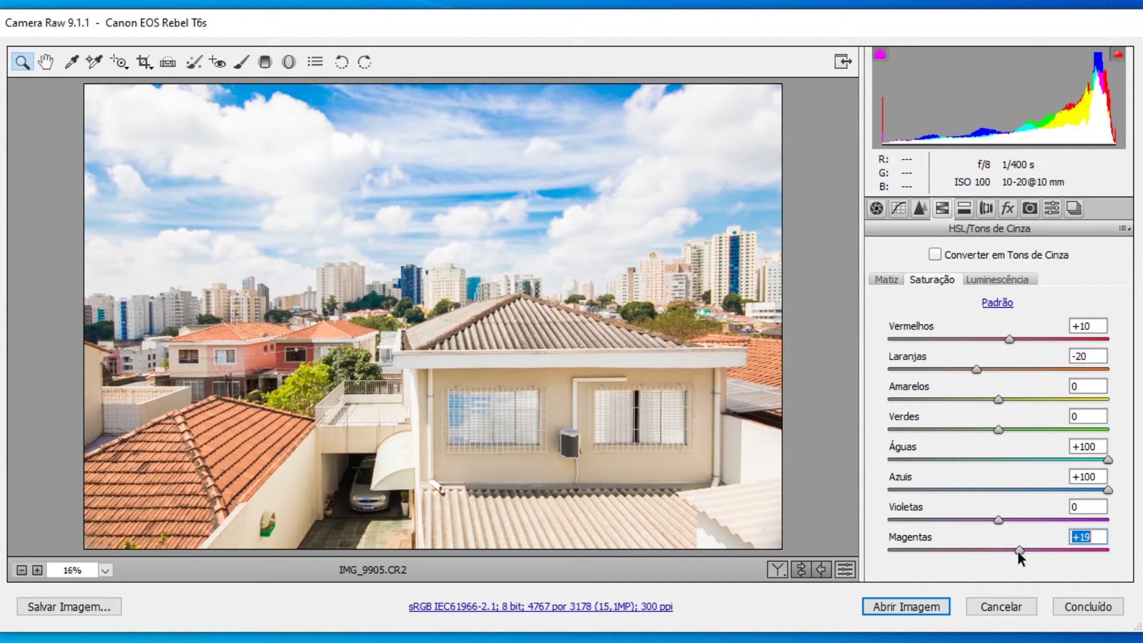
pyautogui.write('0')
pyautogui.moveTo(992, 523); pyautogui.dragTo(969, 518)
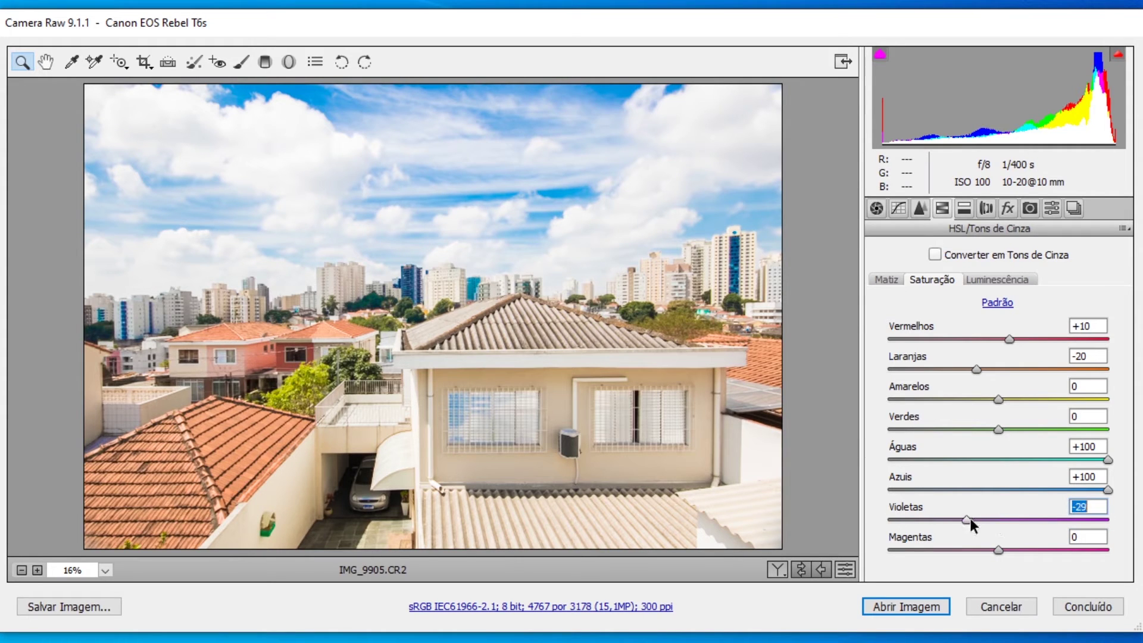
# - Reset the saturation of the purples (Violetas) to 0 and open the Detail (Detalhe) settings
pyautogui.write('0')
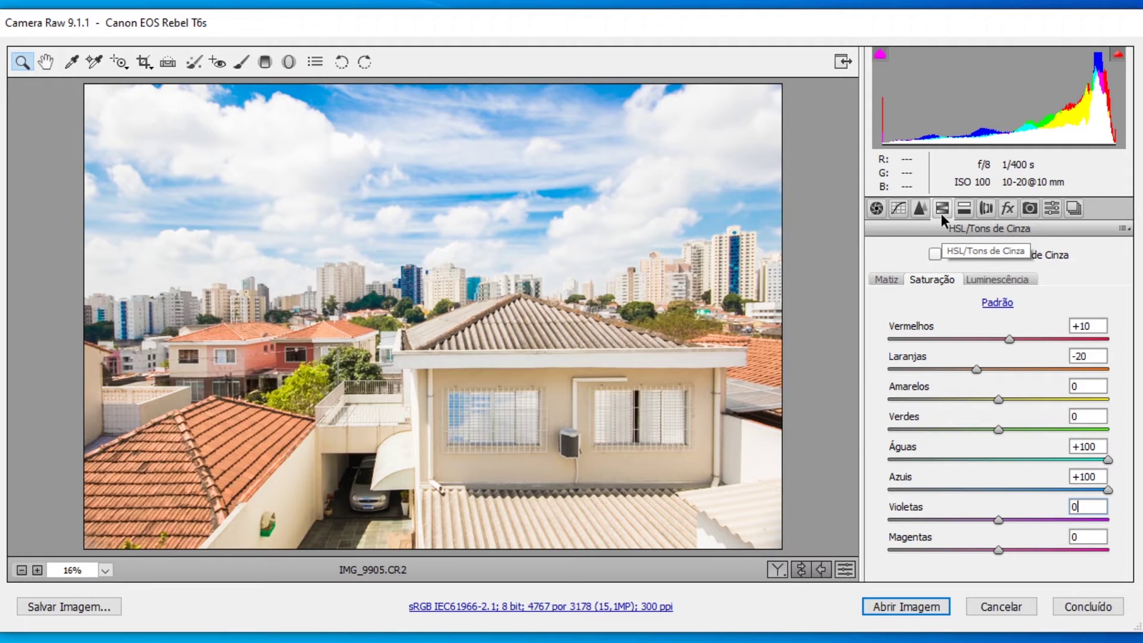
pyautogui.click(919, 213)
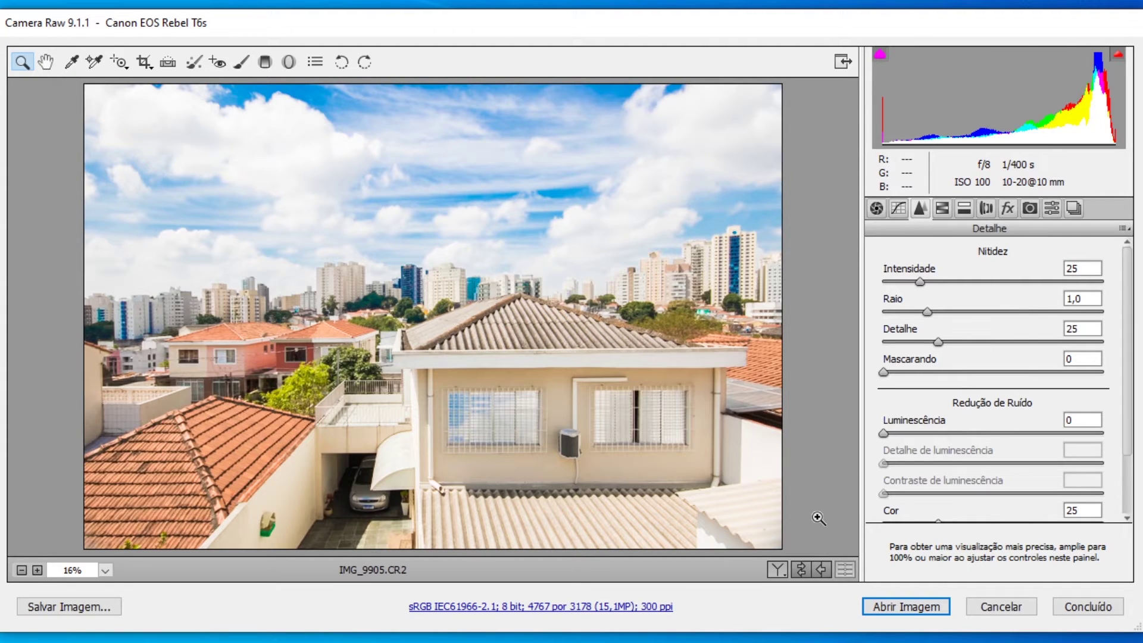
# - Examine the sharpness of the distant apartment buildings, trees and sky at 100% magnification
pyautogui.click(103, 571)
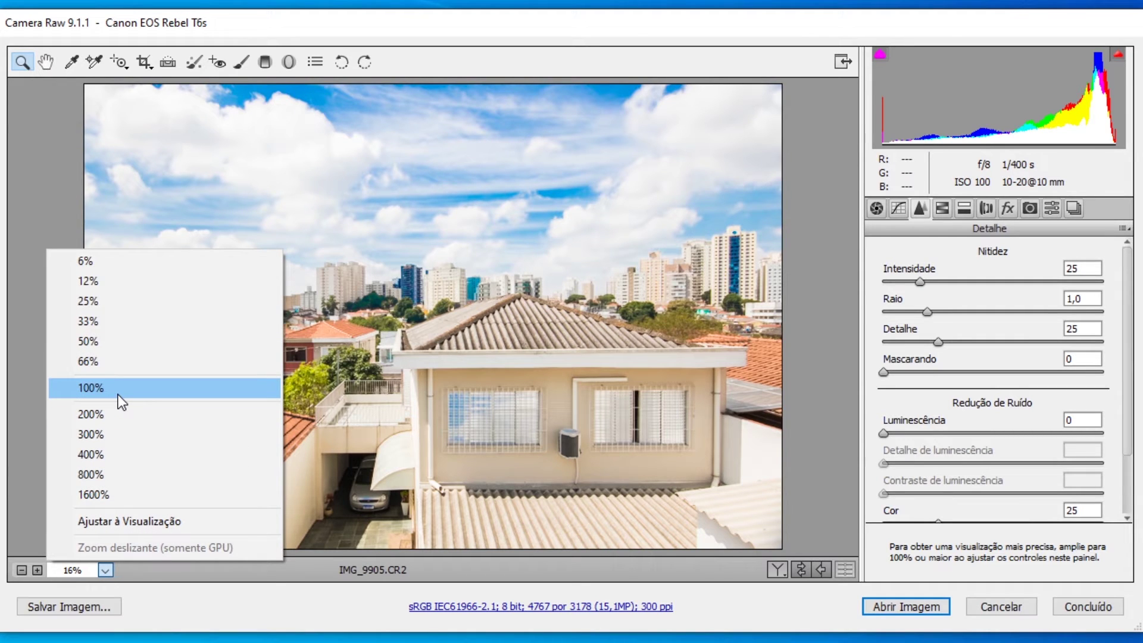
pyautogui.click(117, 393)
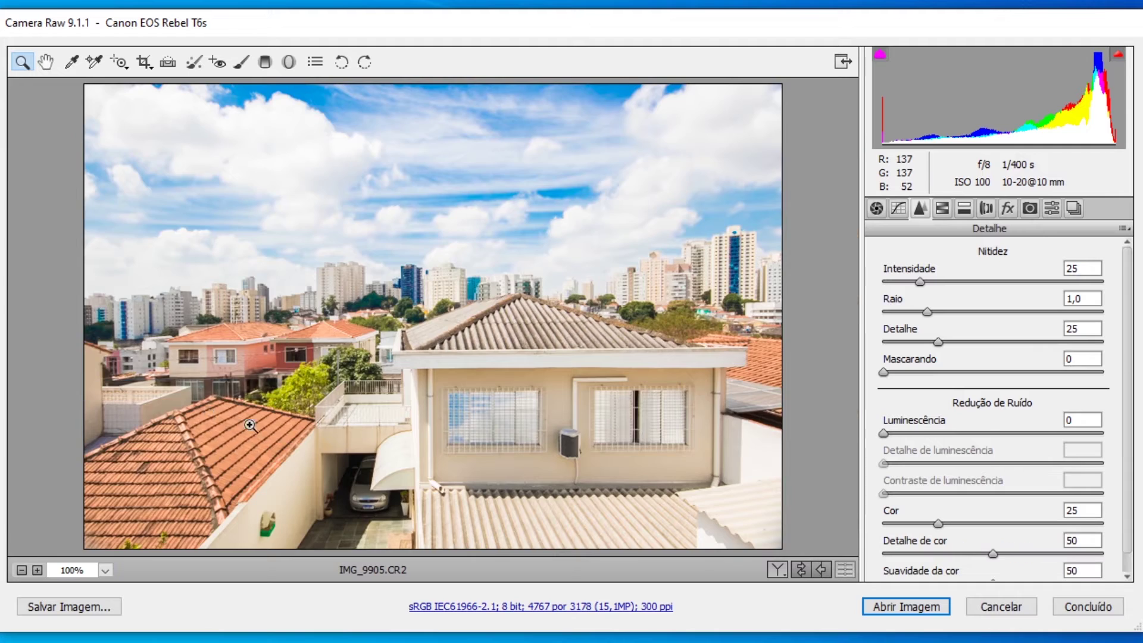
pyautogui.click(46, 61)
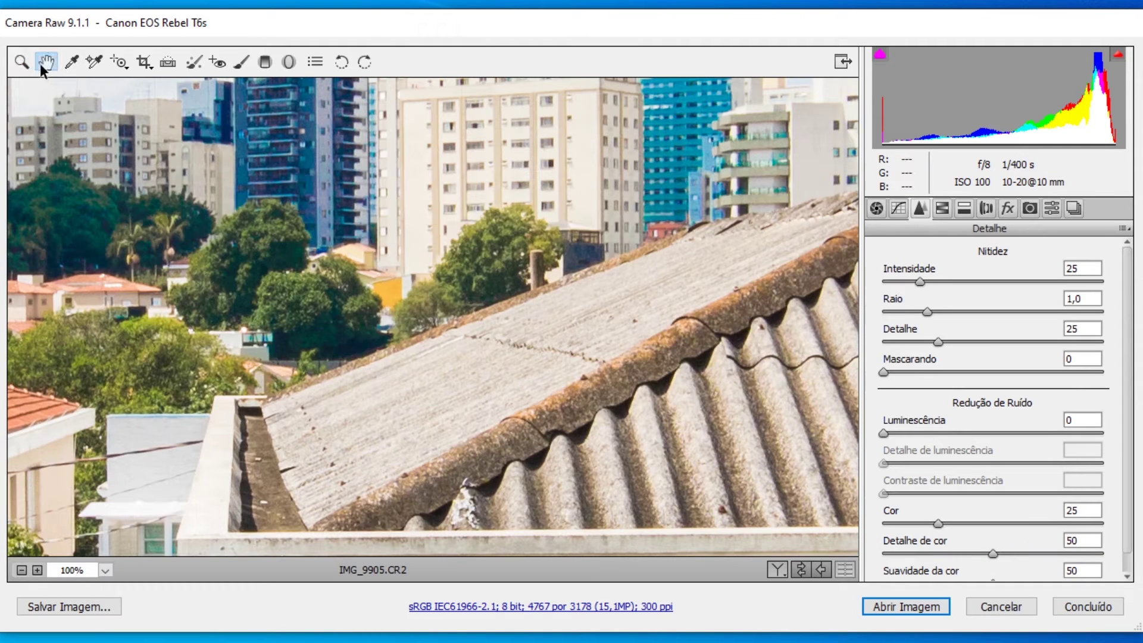
pyautogui.moveTo(401, 393); pyautogui.dragTo(510, 516)
pyautogui.moveTo(519, 413); pyautogui.dragTo(550, 424)
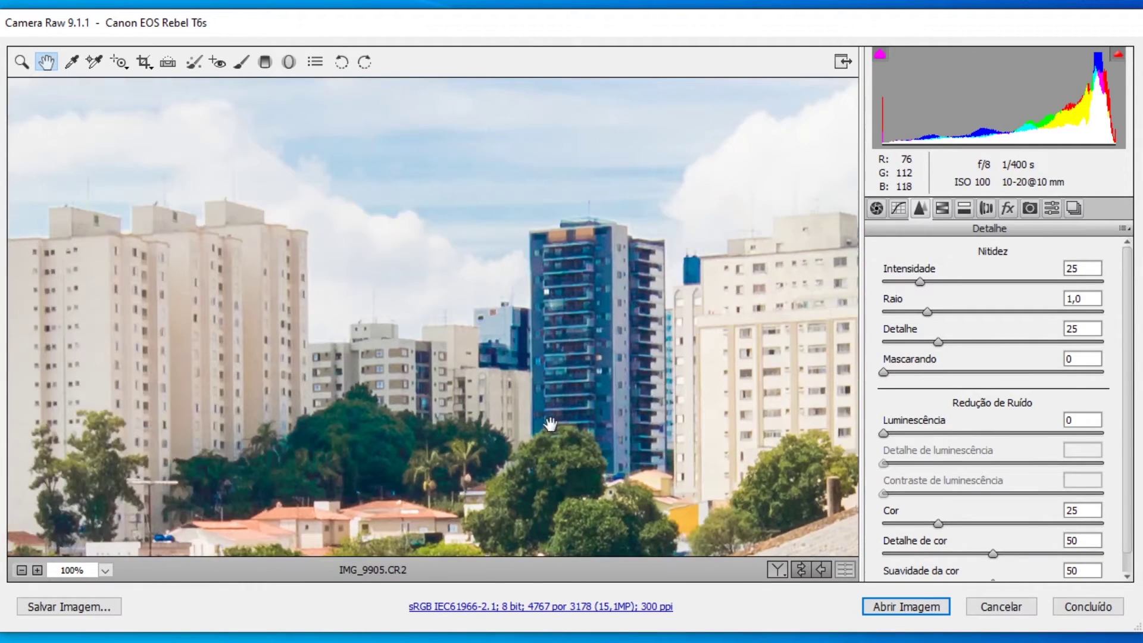
pyautogui.moveTo(614, 316); pyautogui.dragTo(641, 406)
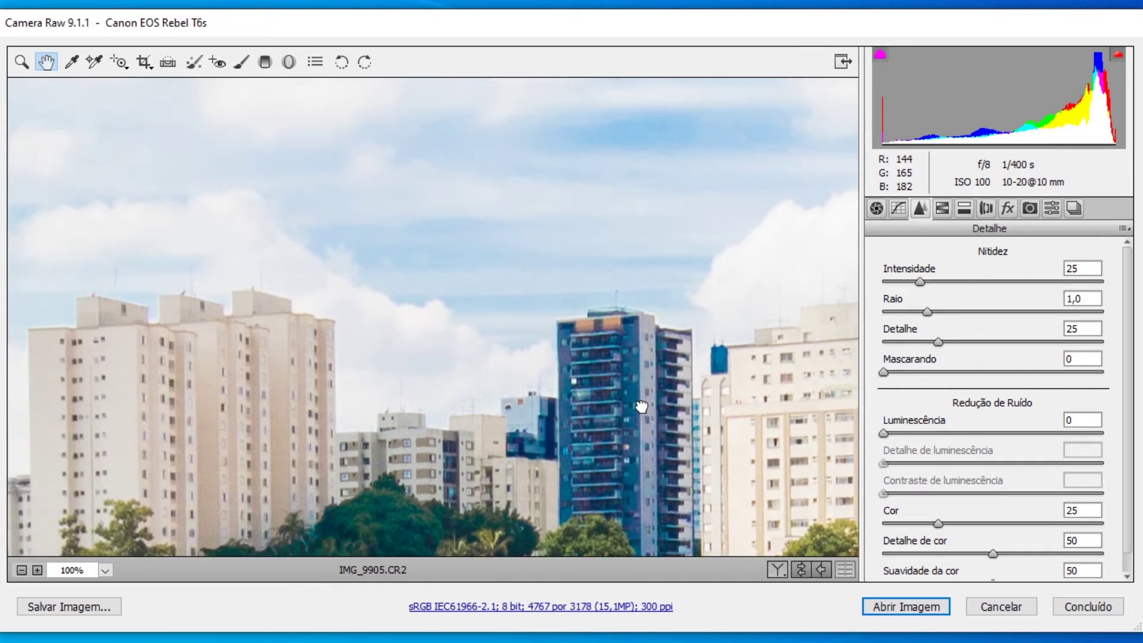
pyautogui.moveTo(528, 455); pyautogui.dragTo(523, 321)
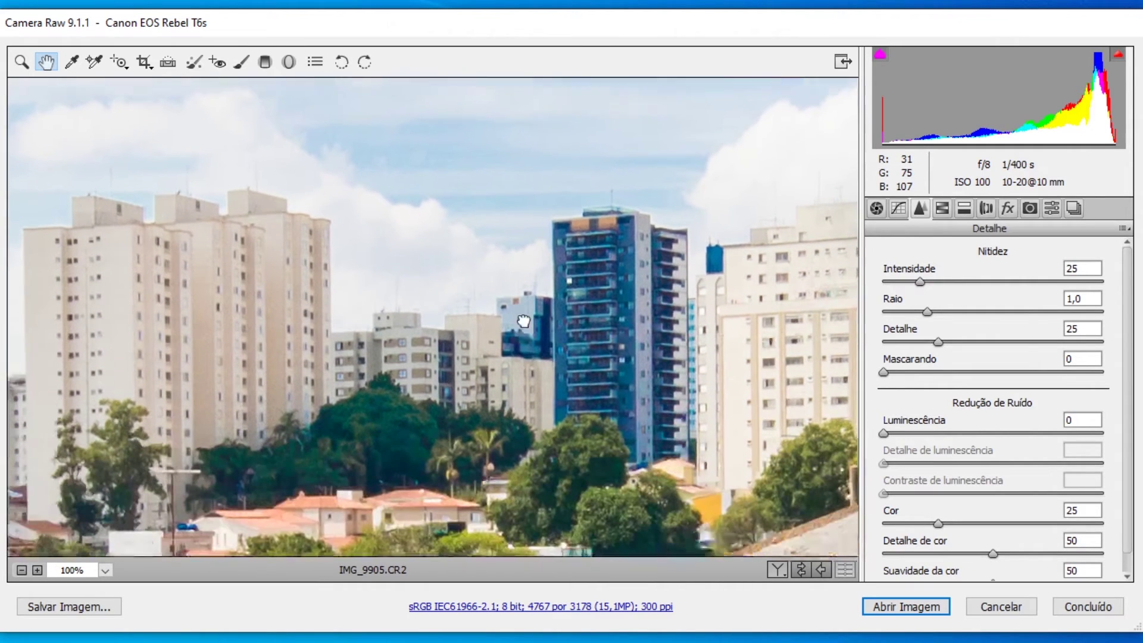
pyautogui.moveTo(544, 472); pyautogui.dragTo(588, 463)
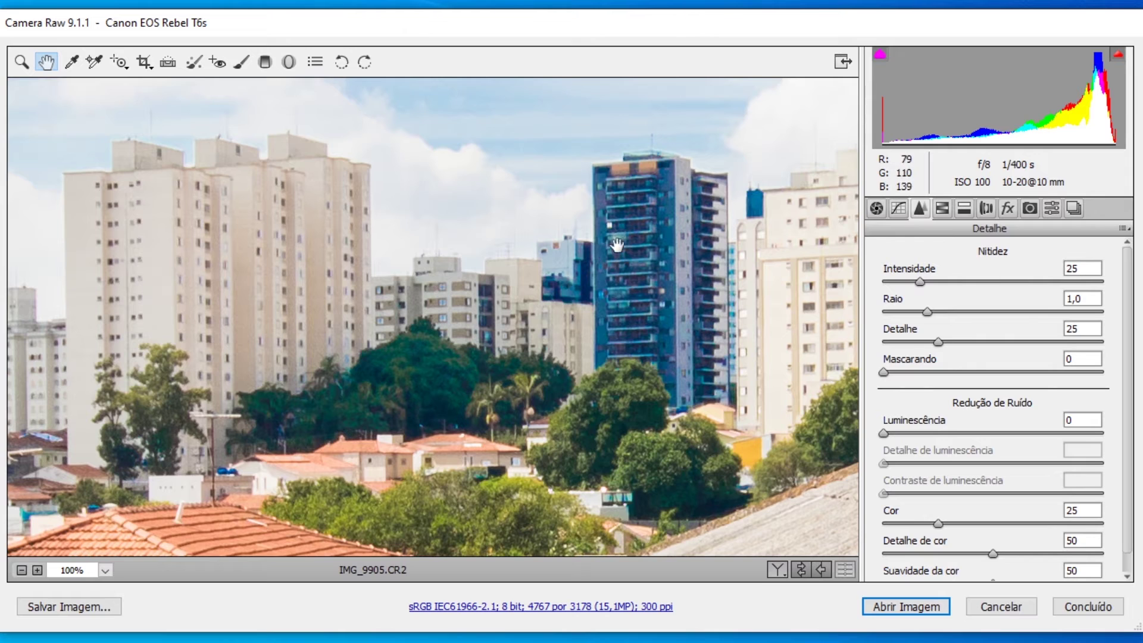
pyautogui.moveTo(623, 245); pyautogui.dragTo(551, 230)
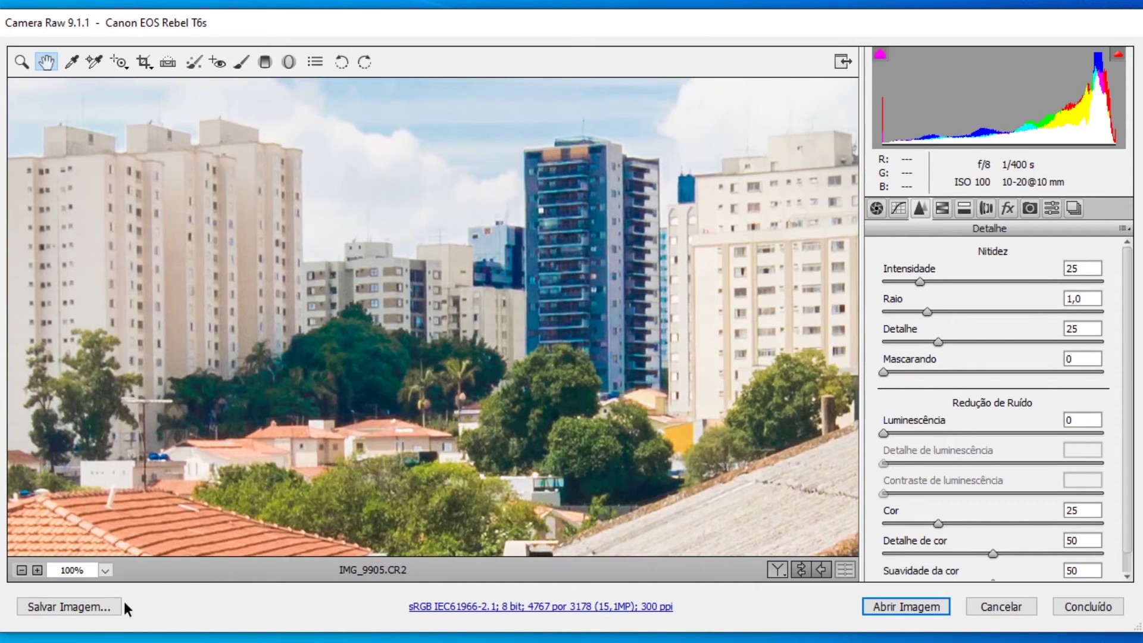
pyautogui.moveTo(581, 322); pyautogui.dragTo(524, 369)
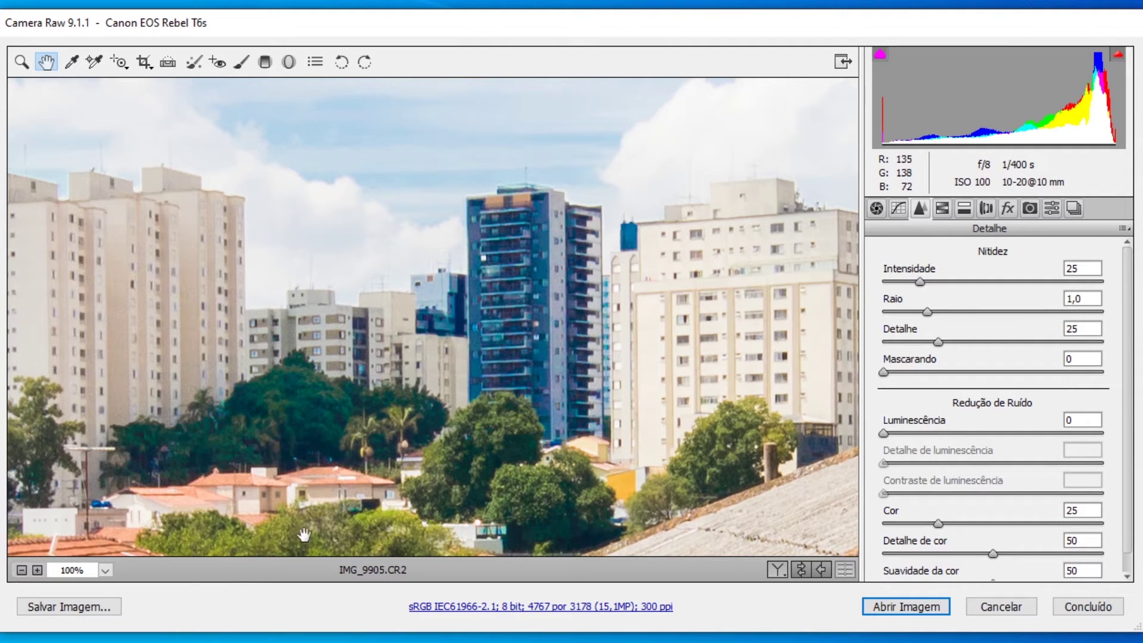
# - Examine the fine detail at 200%, from the blue tower down past the trees and balcony railing to the garage entrance
pyautogui.click(104, 570)
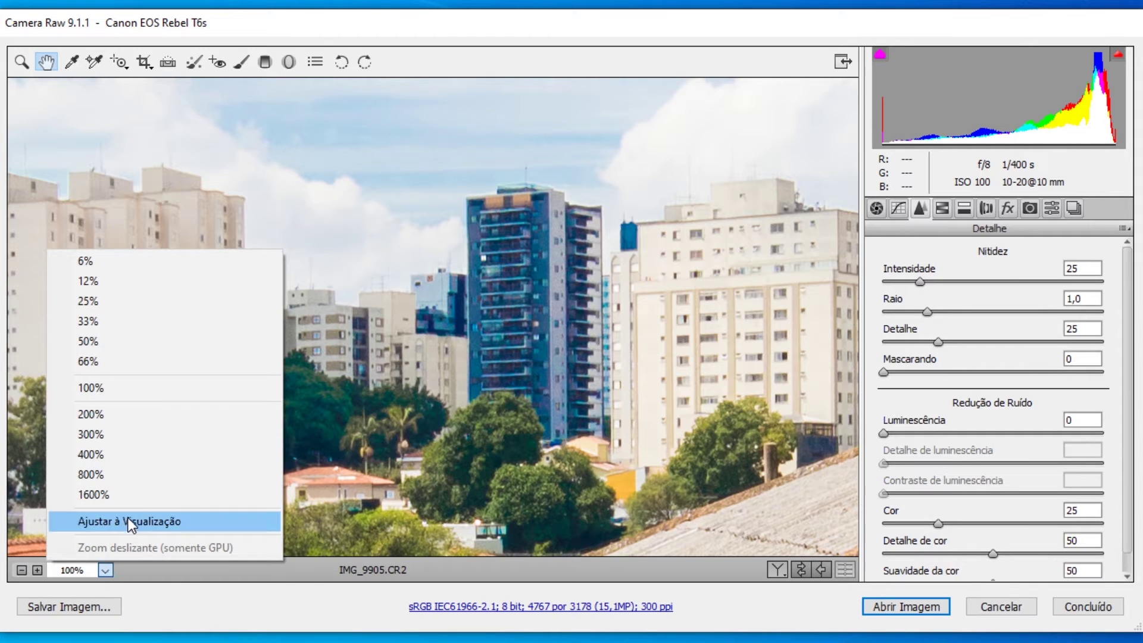
pyautogui.click(115, 418)
pyautogui.moveTo(573, 311); pyautogui.dragTo(530, 379)
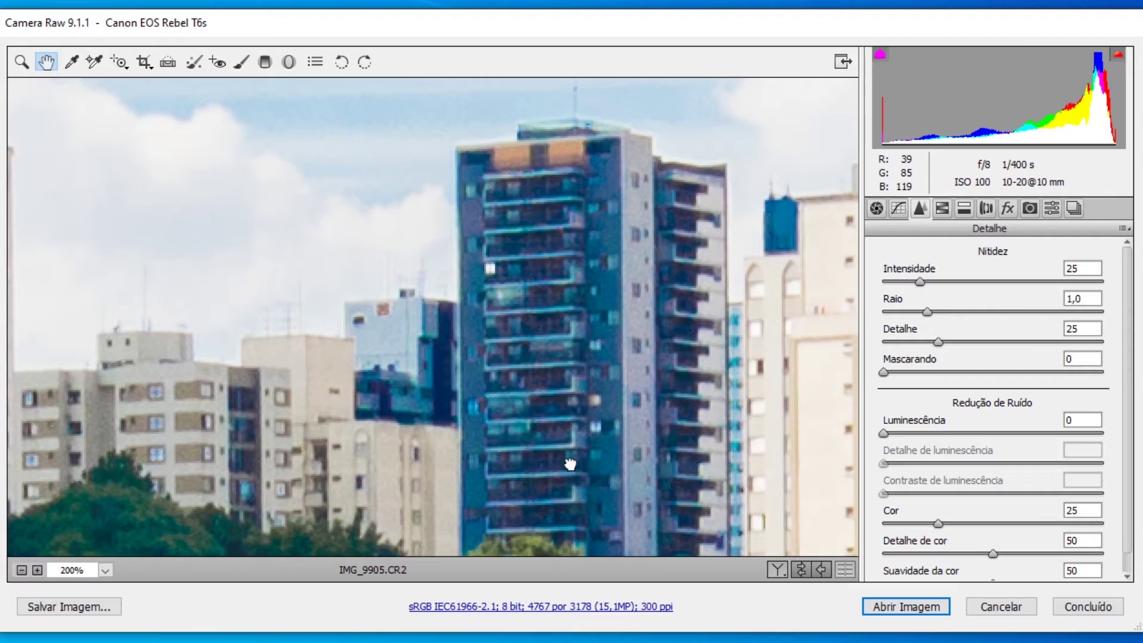
pyautogui.moveTo(570, 466); pyautogui.dragTo(554, 284)
pyautogui.moveTo(512, 462); pyautogui.dragTo(709, 421)
pyautogui.moveTo(513, 501); pyautogui.dragTo(524, 209)
pyautogui.moveTo(470, 488); pyautogui.dragTo(518, 166)
pyautogui.moveTo(485, 405); pyautogui.dragTo(486, 191)
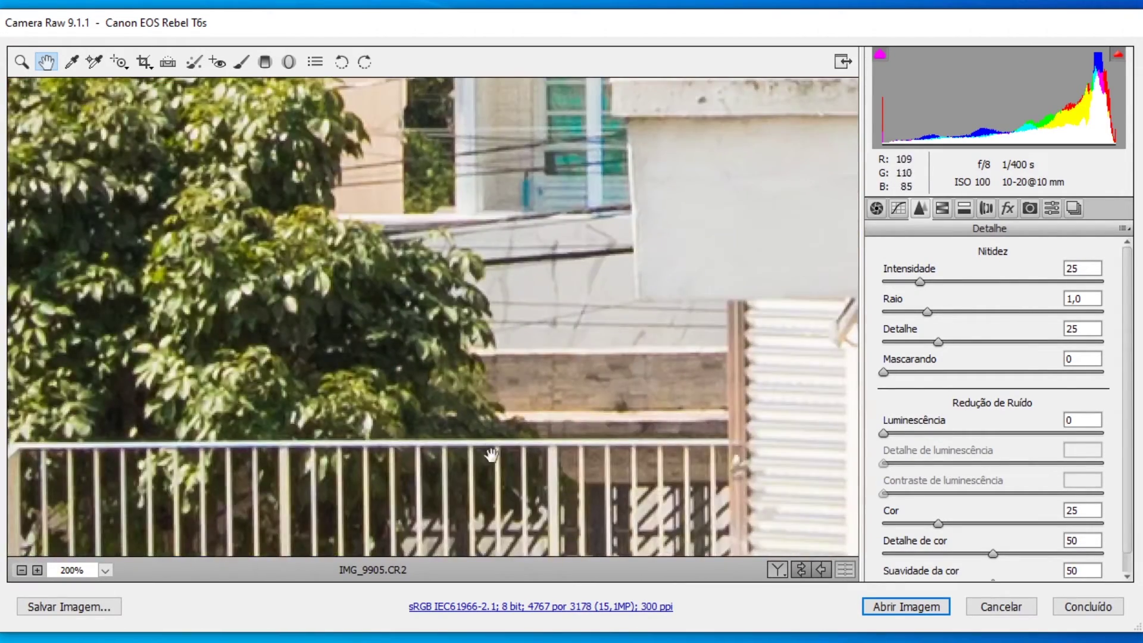
pyautogui.moveTo(492, 471); pyautogui.dragTo(493, 276)
pyautogui.moveTo(461, 352); pyautogui.dragTo(459, 281)
pyautogui.moveTo(536, 408); pyautogui.dragTo(711, 147)
pyautogui.moveTo(456, 442); pyautogui.dragTo(508, 105)
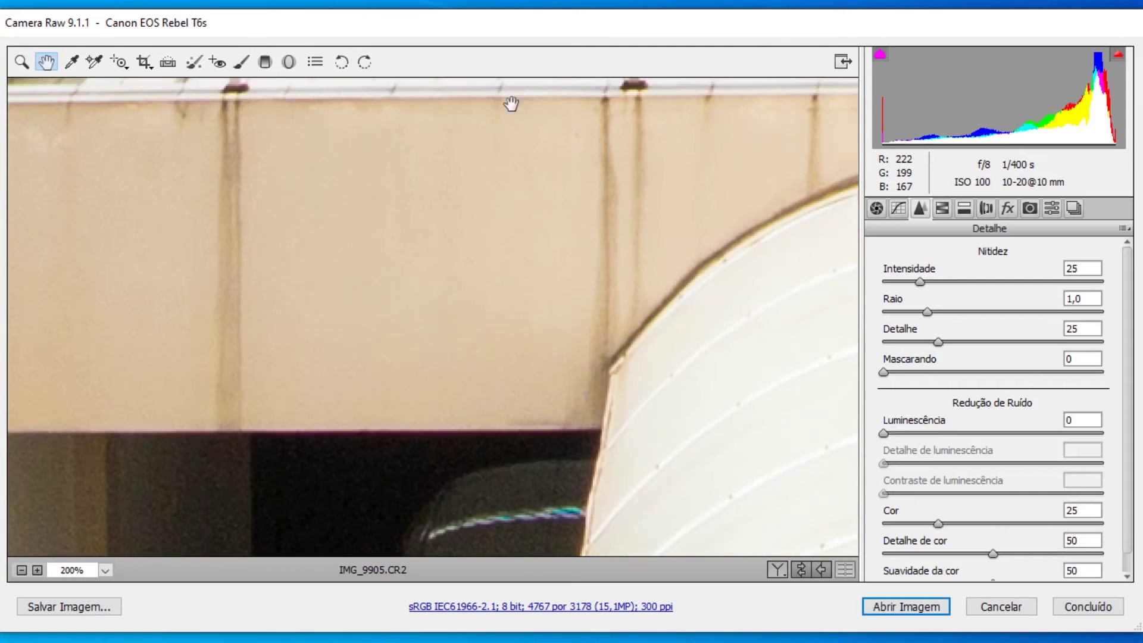
# - Examine the noise and colour fringing on the car in the dark garage at 200%
pyautogui.moveTo(455, 416); pyautogui.dragTo(482, 103)
pyautogui.moveTo(423, 406); pyautogui.dragTo(510, 219)
pyautogui.moveTo(435, 431); pyautogui.dragTo(385, 366)
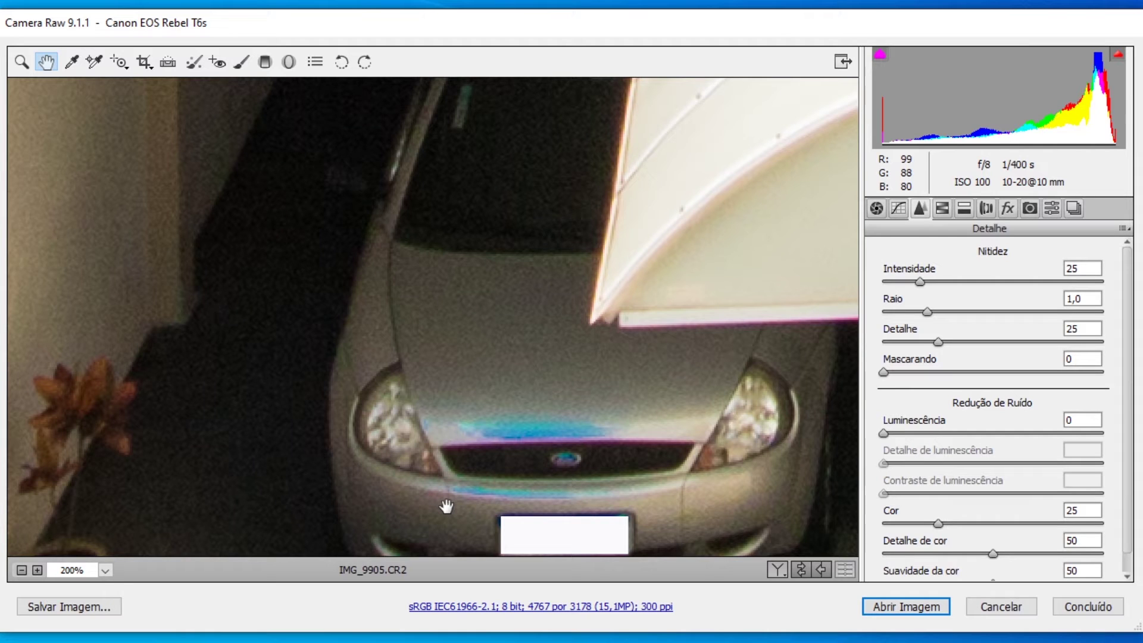
pyautogui.moveTo(542, 439); pyautogui.dragTo(467, 401)
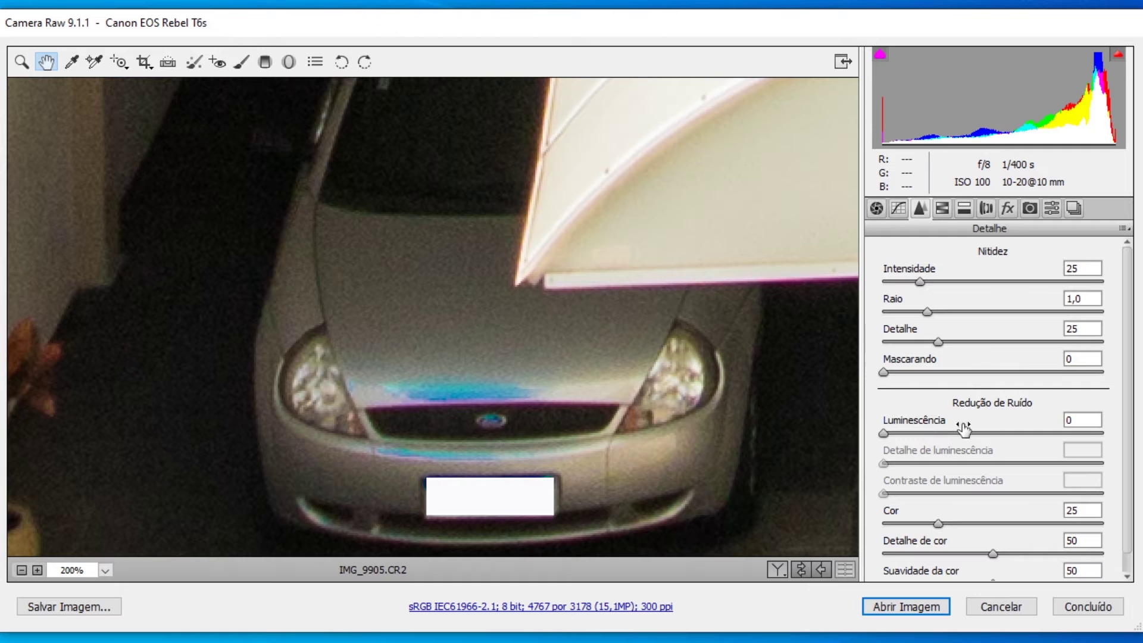
pyautogui.moveTo(625, 334); pyautogui.dragTo(637, 311)
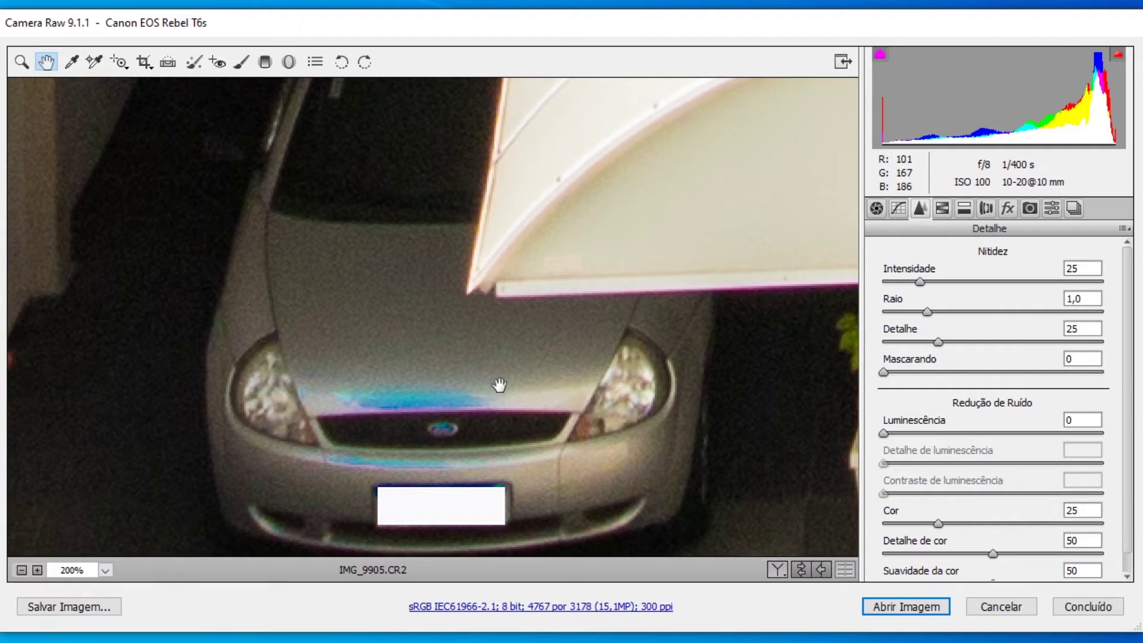
pyautogui.moveTo(467, 459); pyautogui.dragTo(531, 405)
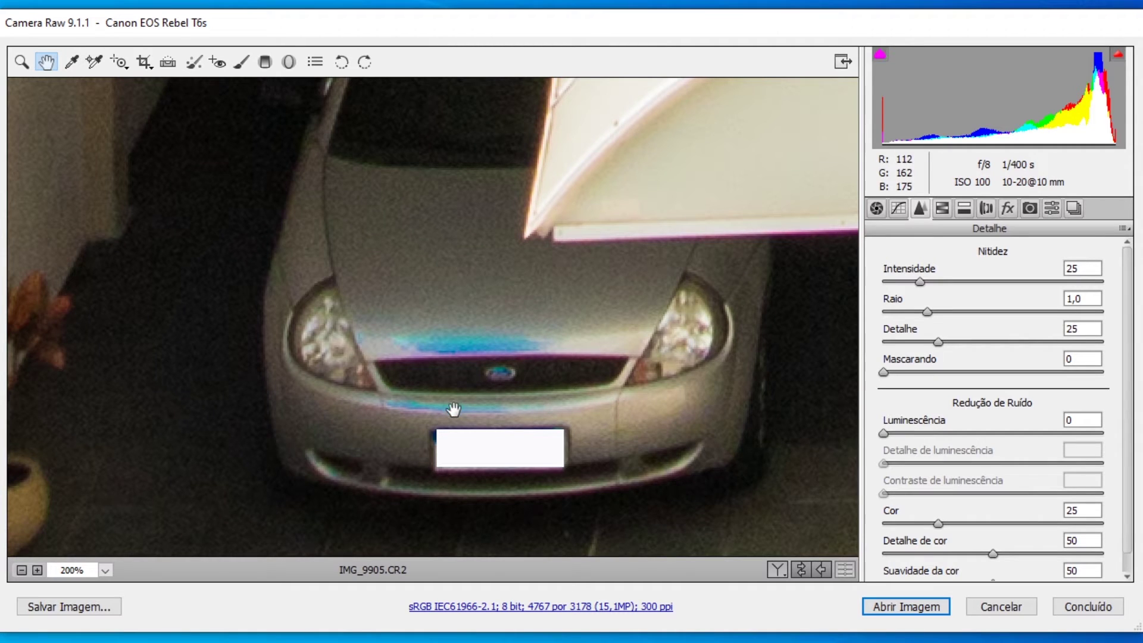
pyautogui.moveTo(455, 426); pyautogui.dragTo(509, 375)
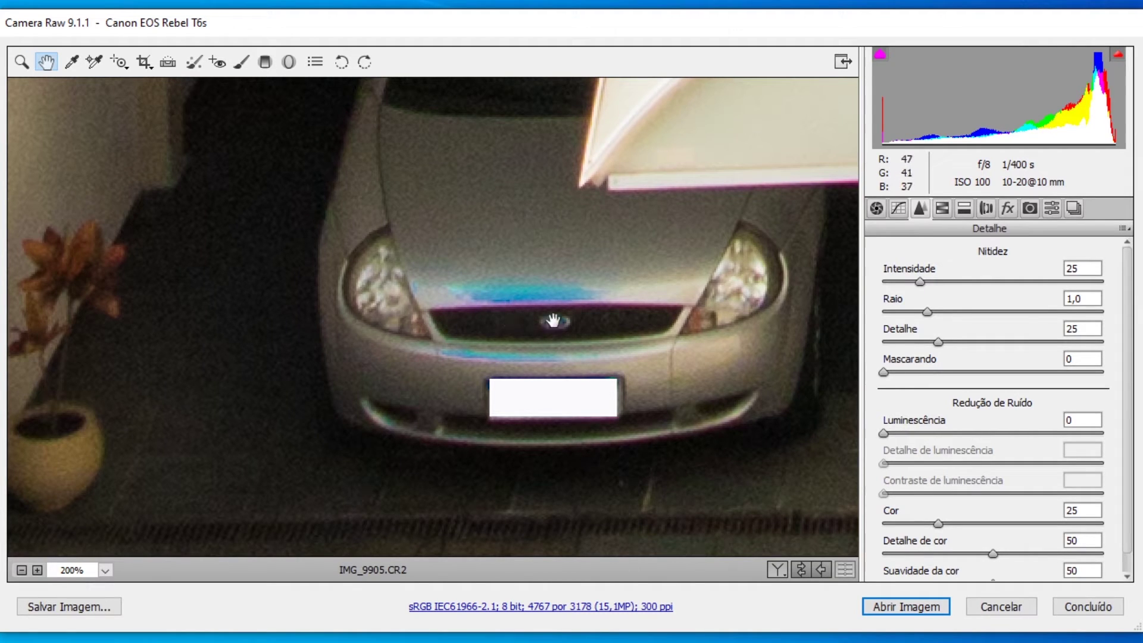
pyautogui.moveTo(507, 374); pyautogui.dragTo(571, 415)
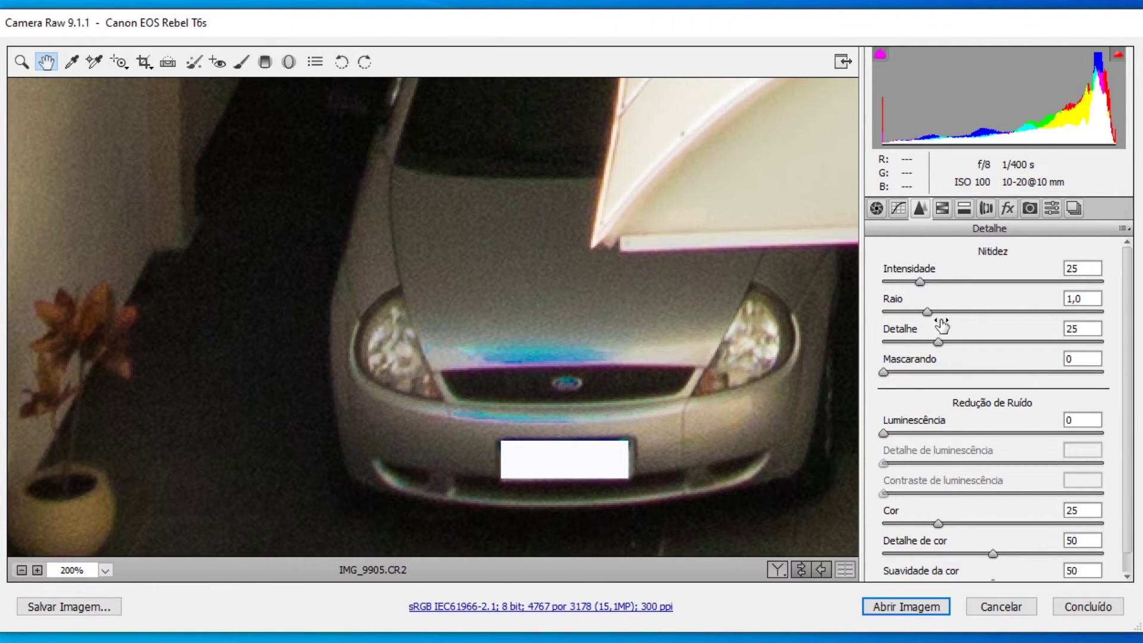
# - Try sharpening intensities (Intensidade) of 36 and 111 on the photo, and reset the intensity to 0
pyautogui.moveTo(922, 276); pyautogui.dragTo(935, 298)
pyautogui.click(104, 569)
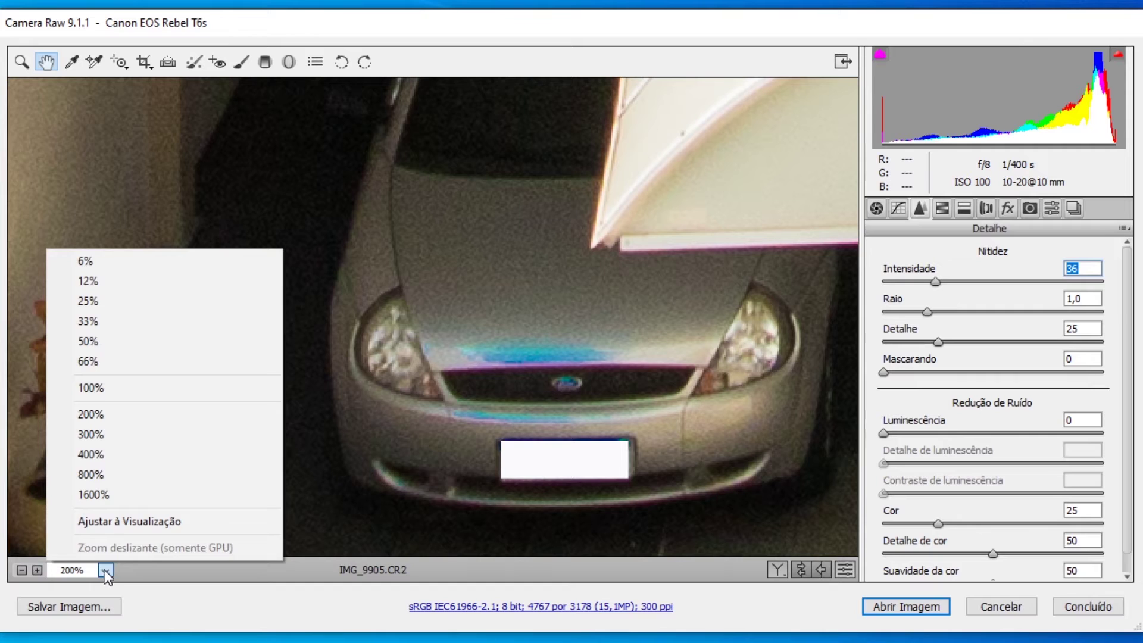
pyautogui.click(90, 388)
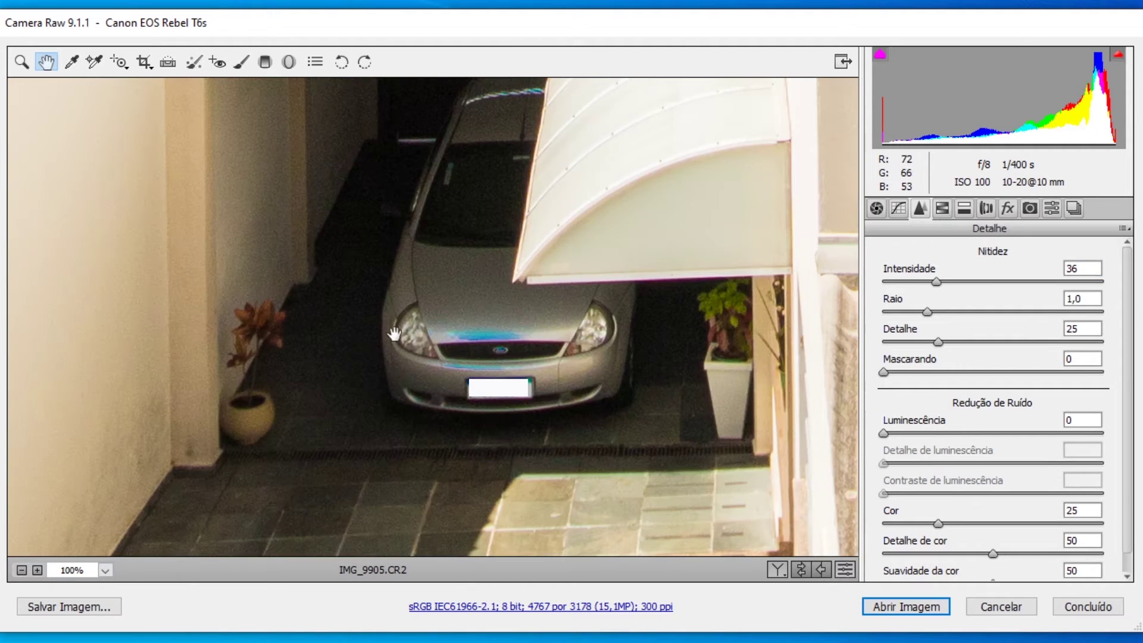
pyautogui.click(102, 570)
pyautogui.click(113, 522)
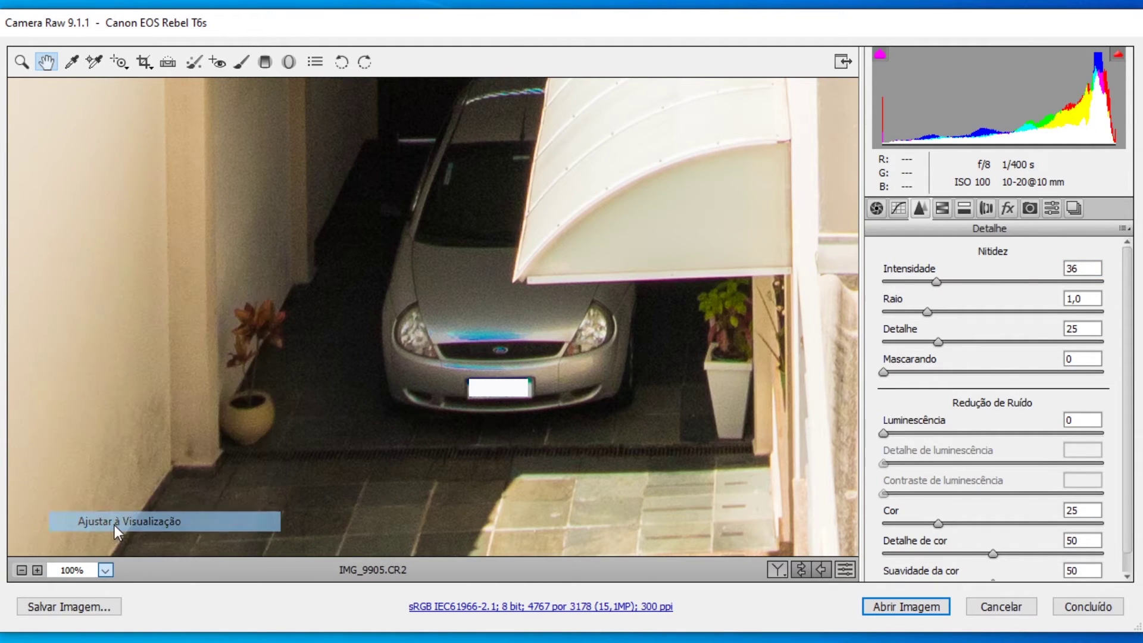
pyautogui.click(1077, 268)
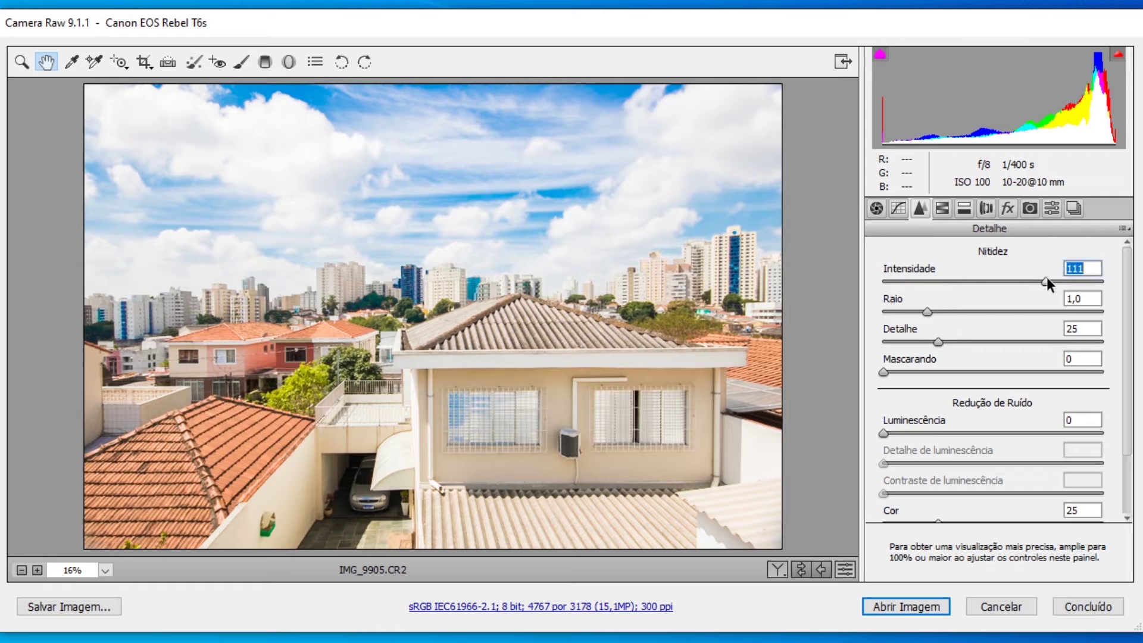
pyautogui.write('0')
# - Raise the sharpening intensity (Intensidade) to 150 while viewing the rooftops and buildings at 33%
pyautogui.click(104, 574)
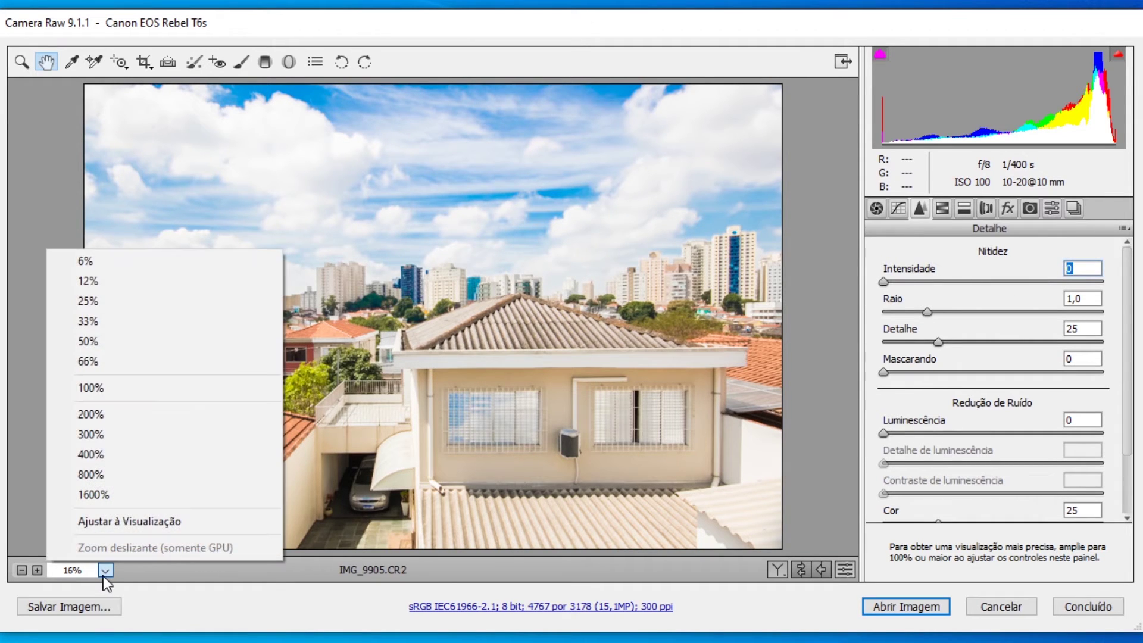
pyautogui.click(96, 321)
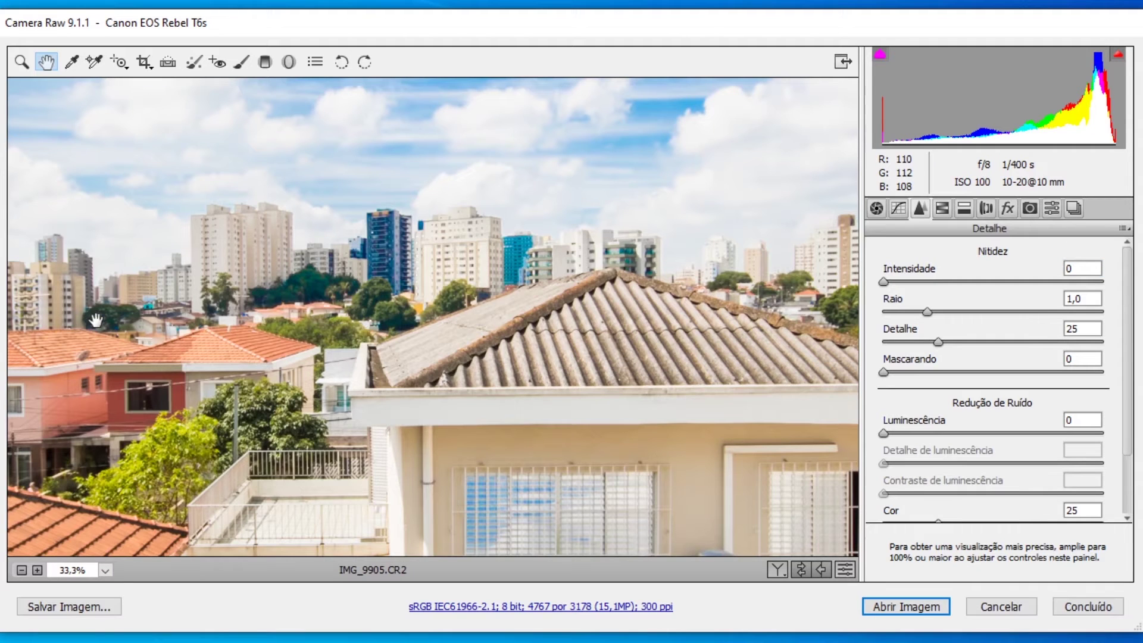
pyautogui.moveTo(566, 391); pyautogui.dragTo(505, 419)
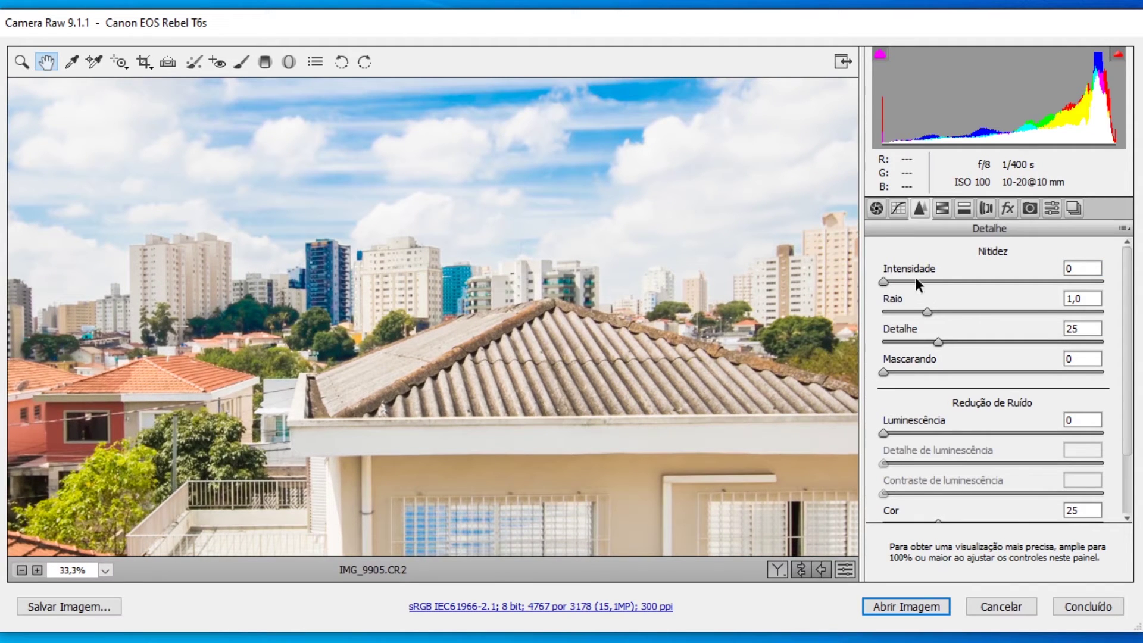
pyautogui.moveTo(916, 278); pyautogui.dragTo(830, 287)
pyautogui.moveTo(866, 286); pyautogui.dragTo(938, 288)
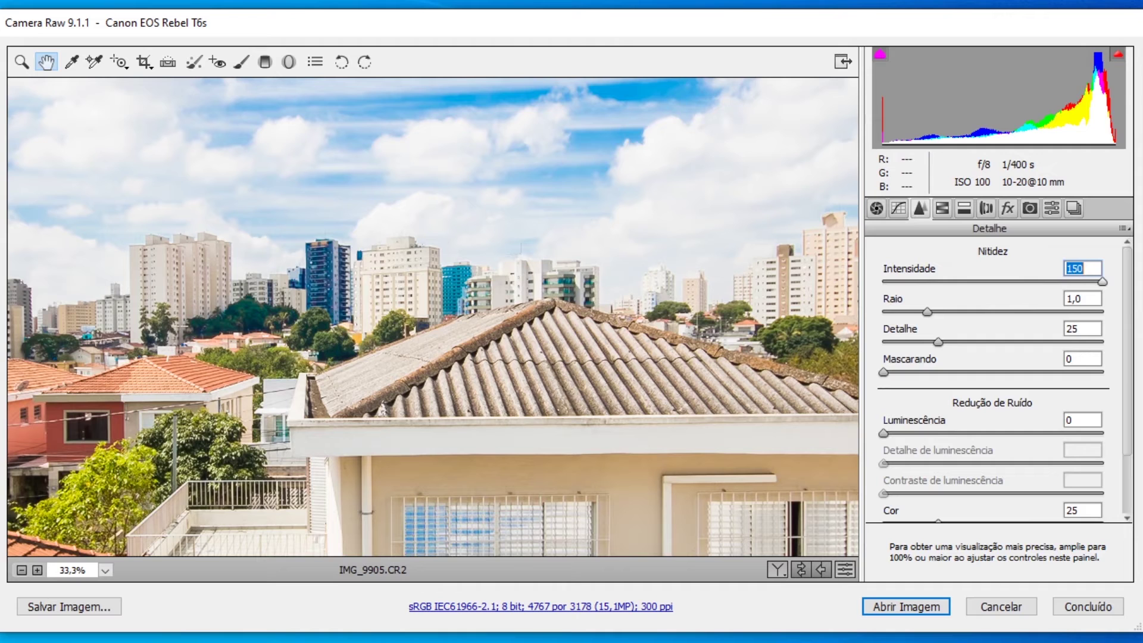
# - Examine the effect of the strong sharpening on the tiled roofs, barred windows and garage at 33%
pyautogui.moveTo(576, 369); pyautogui.dragTo(569, 283)
pyautogui.moveTo(380, 387); pyautogui.dragTo(758, 435)
pyautogui.moveTo(387, 416); pyautogui.dragTo(173, 251)
pyautogui.moveTo(656, 343); pyautogui.dragTo(420, 426)
pyautogui.moveTo(683, 311); pyautogui.dragTo(404, 423)
pyautogui.moveTo(391, 491); pyautogui.dragTo(549, 229)
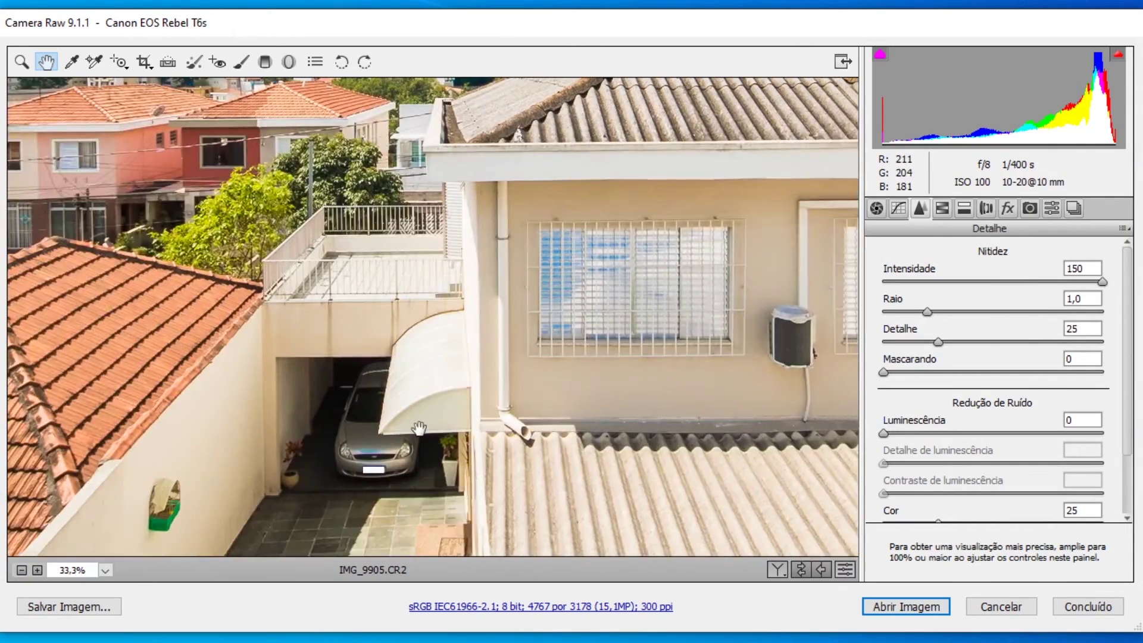
pyautogui.moveTo(424, 428); pyautogui.dragTo(567, 216)
pyautogui.moveTo(461, 420); pyautogui.dragTo(584, 405)
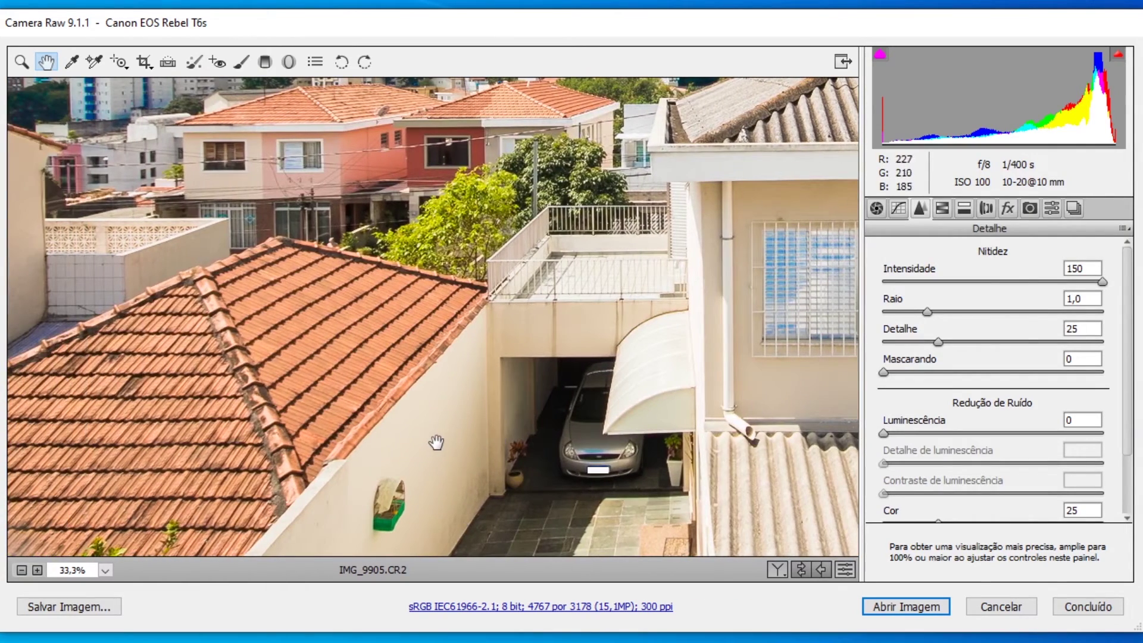
pyautogui.moveTo(433, 446); pyautogui.dragTo(274, 409)
pyautogui.moveTo(522, 438); pyautogui.dragTo(418, 389)
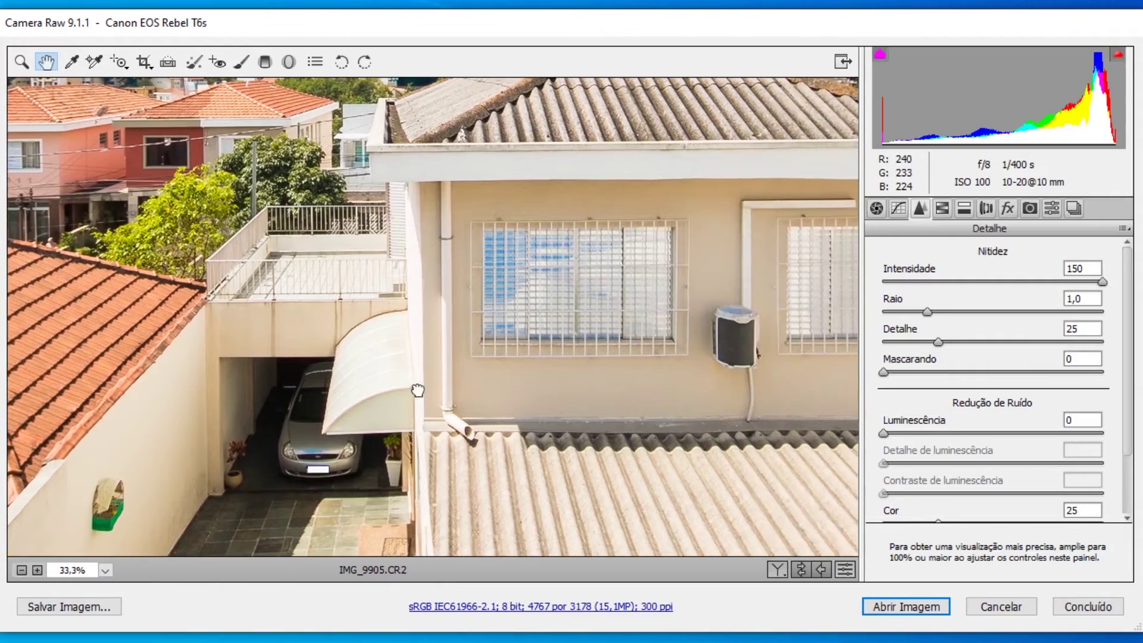
pyautogui.moveTo(590, 400); pyautogui.dragTo(671, 288)
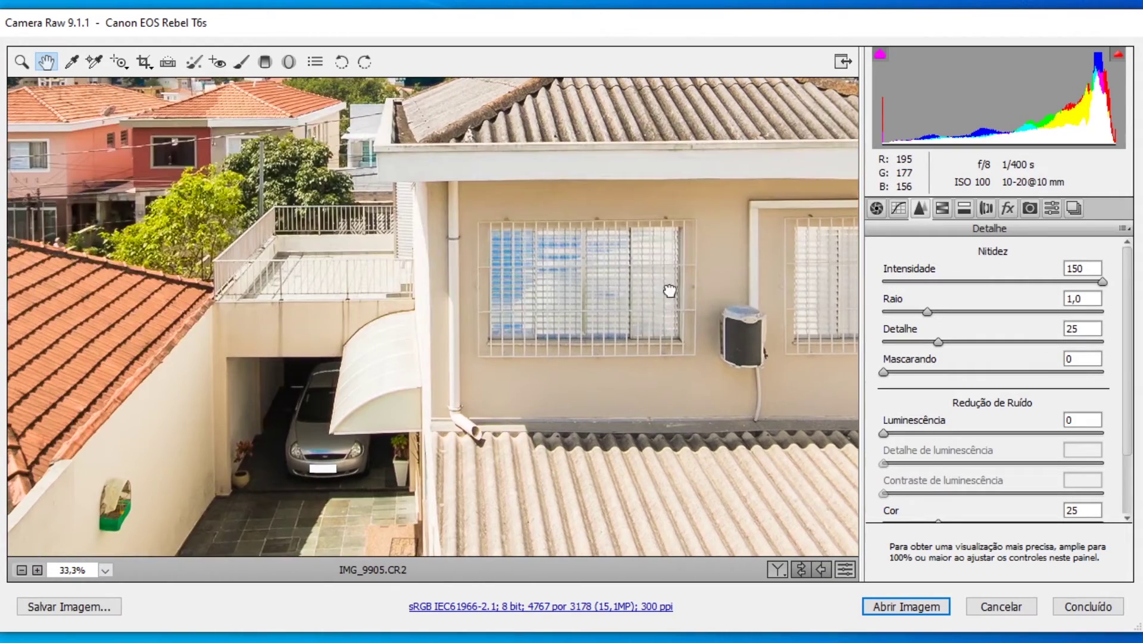
pyautogui.moveTo(366, 392); pyautogui.dragTo(722, 316)
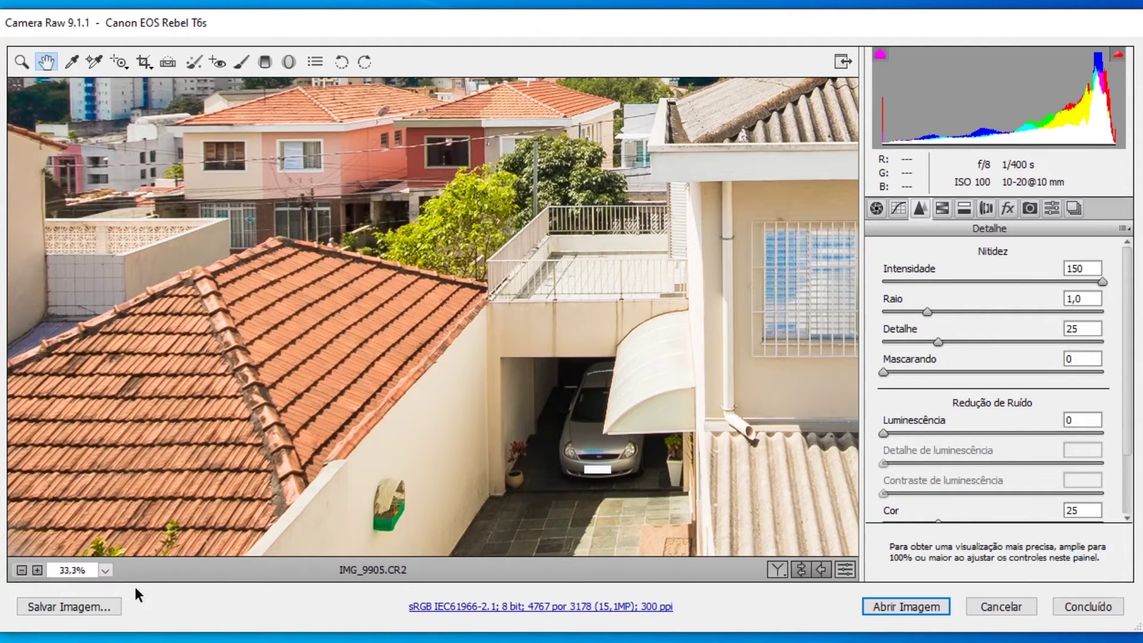
# - Compare sharpening intensities (Intensidade) of 40 and 120 on the garage and car at 100%
pyautogui.click(105, 570)
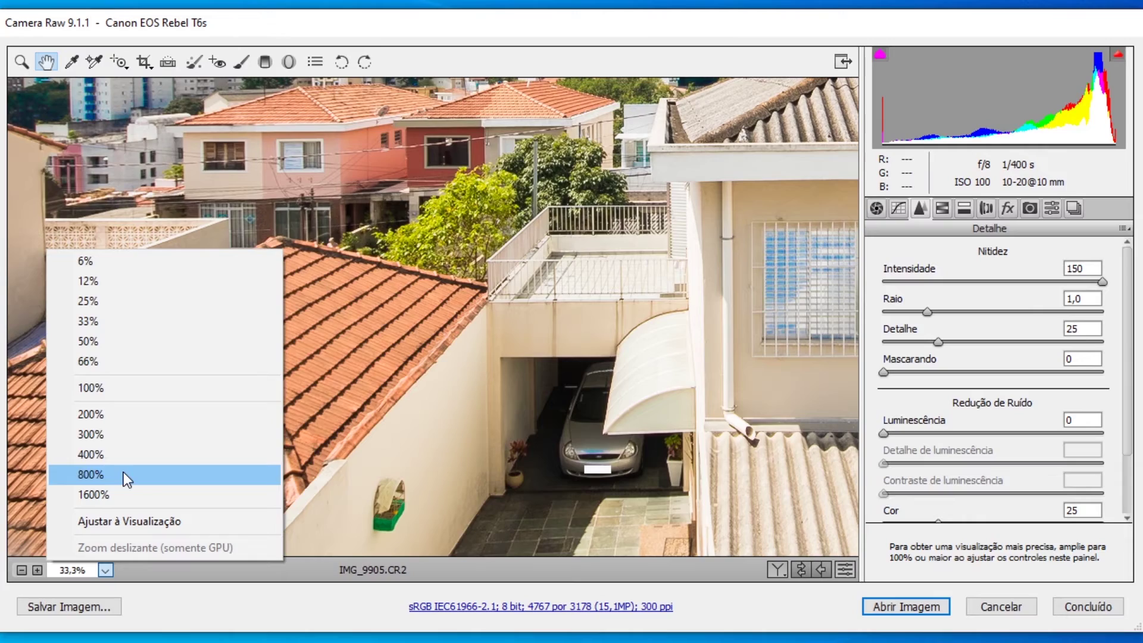
pyautogui.click(113, 387)
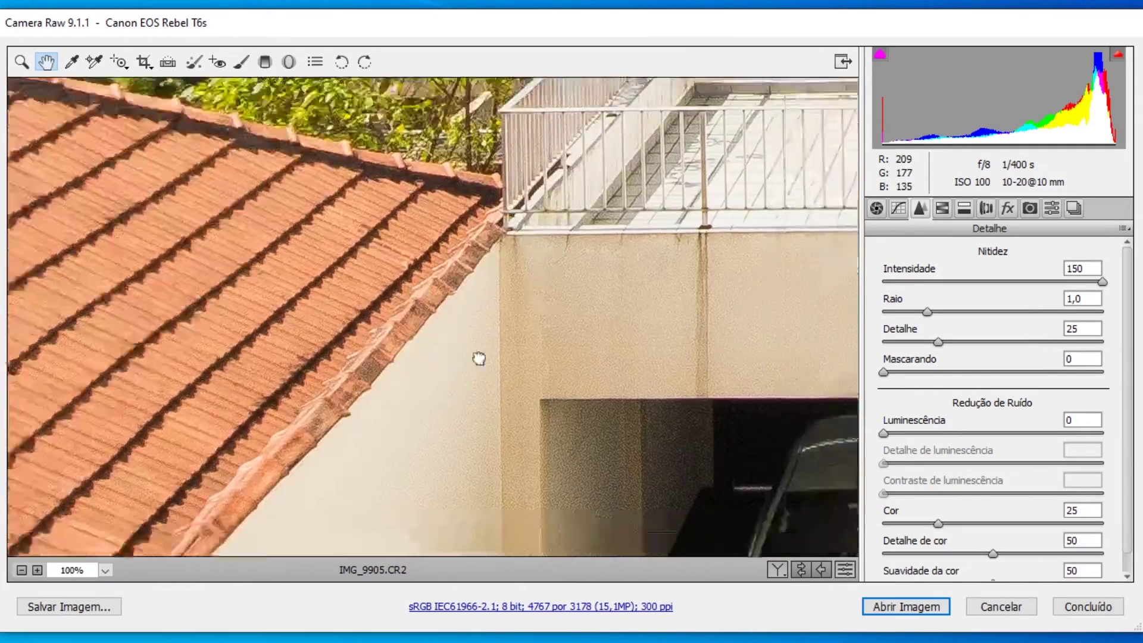
pyautogui.moveTo(480, 358); pyautogui.dragTo(515, 301)
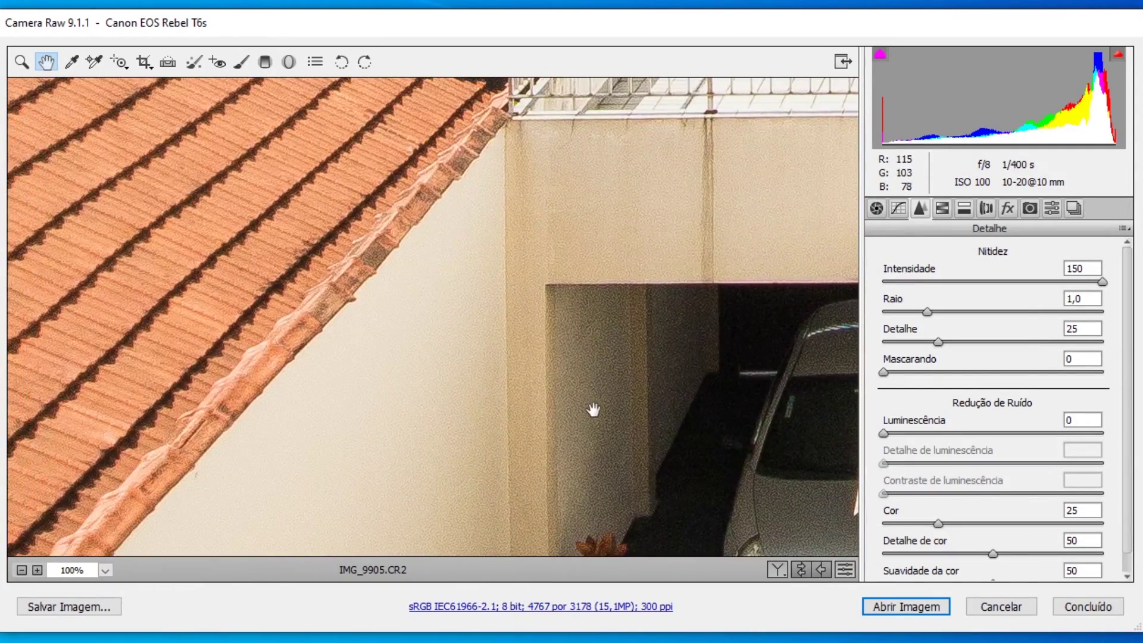
pyautogui.moveTo(592, 408); pyautogui.dragTo(437, 261)
pyautogui.moveTo(1101, 280); pyautogui.dragTo(941, 281)
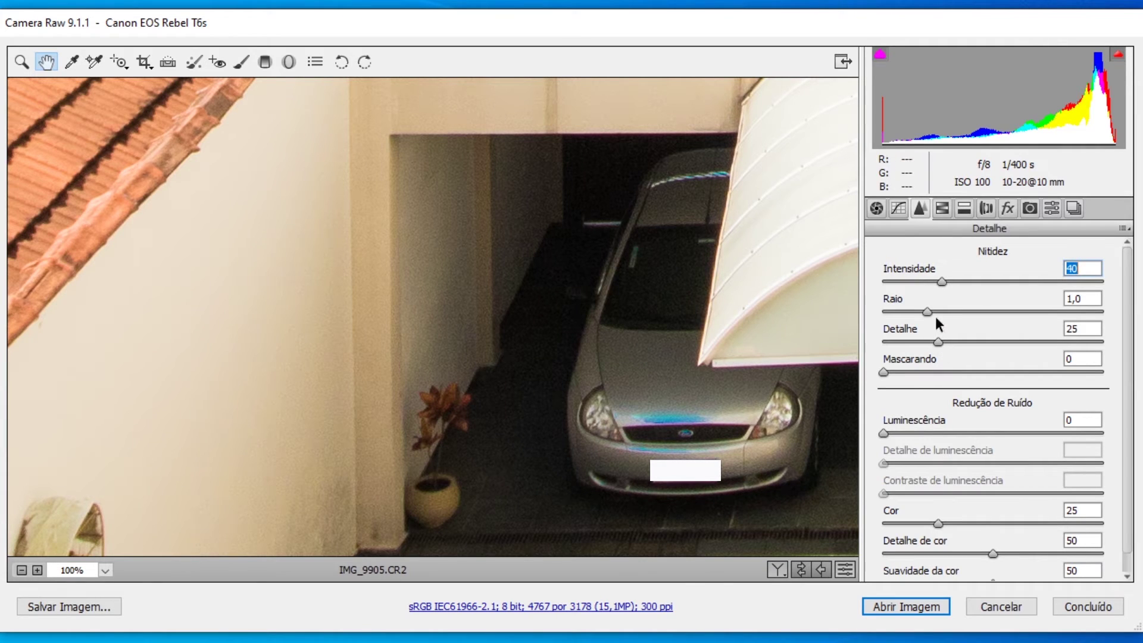
pyautogui.moveTo(942, 281); pyautogui.dragTo(1060, 288)
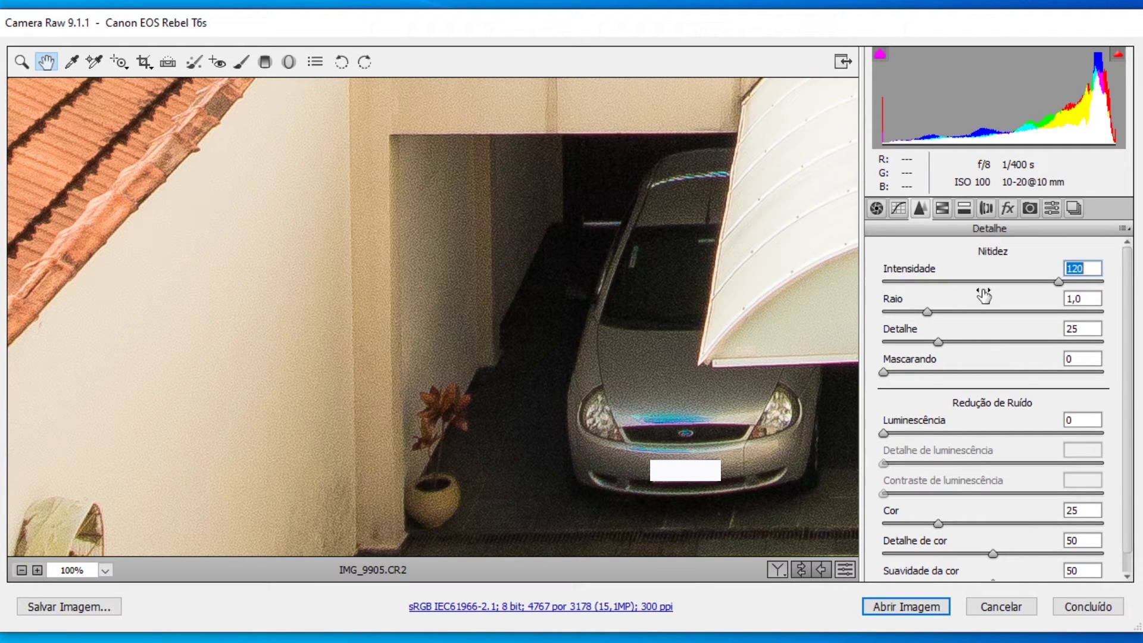
# - Try a sharpening radius (Raio) of 3,0 on the garage area, and set the radius to 1,3 and the detail (Detalhe) to 96
pyautogui.moveTo(926, 311); pyautogui.dragTo(1140, 307)
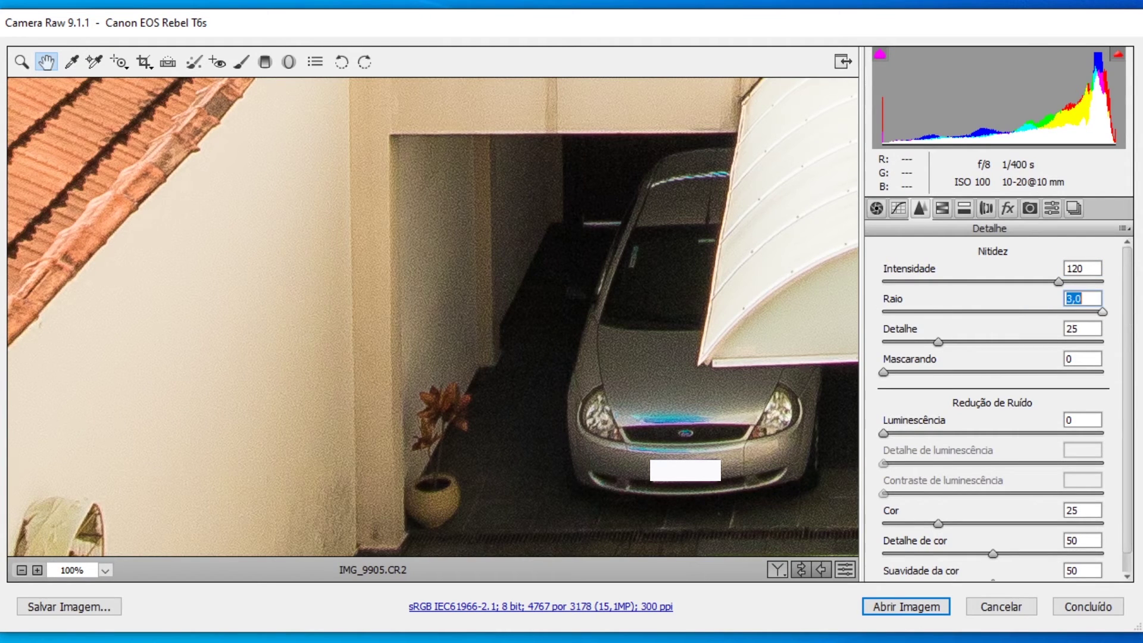
pyautogui.moveTo(448, 310); pyautogui.dragTo(334, 344)
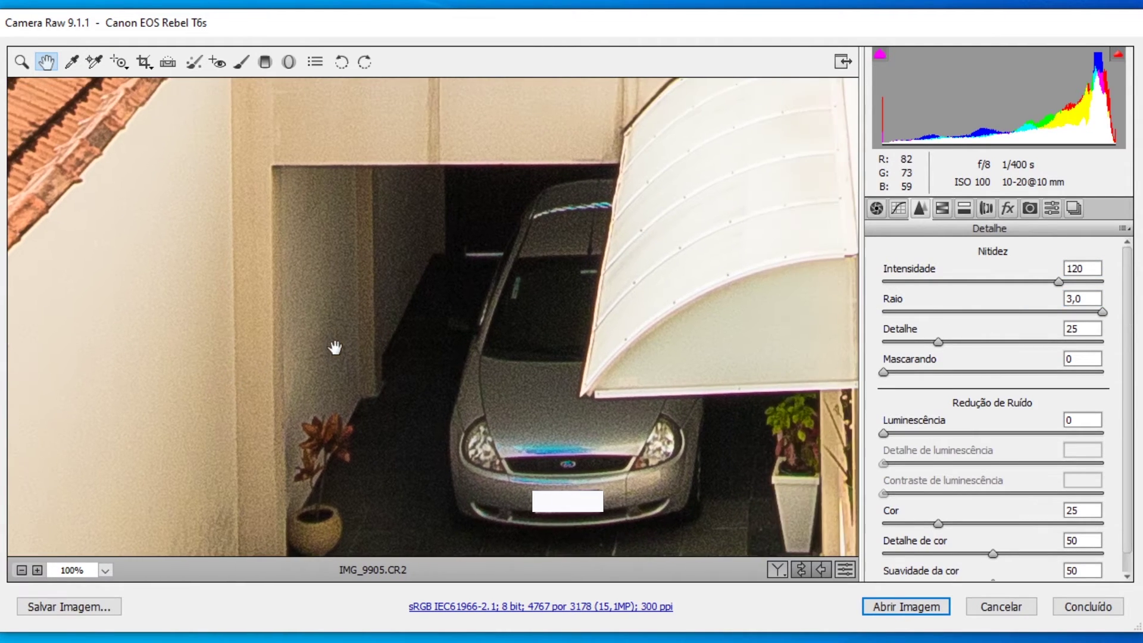
pyautogui.moveTo(1103, 312)
pyautogui.mouseDown()
pyautogui.moveTo(951, 315)
pyautogui.moveTo(1101, 312)
pyautogui.mouseUp()
pyautogui.moveTo(960, 311); pyautogui.dragTo(1033, 337)
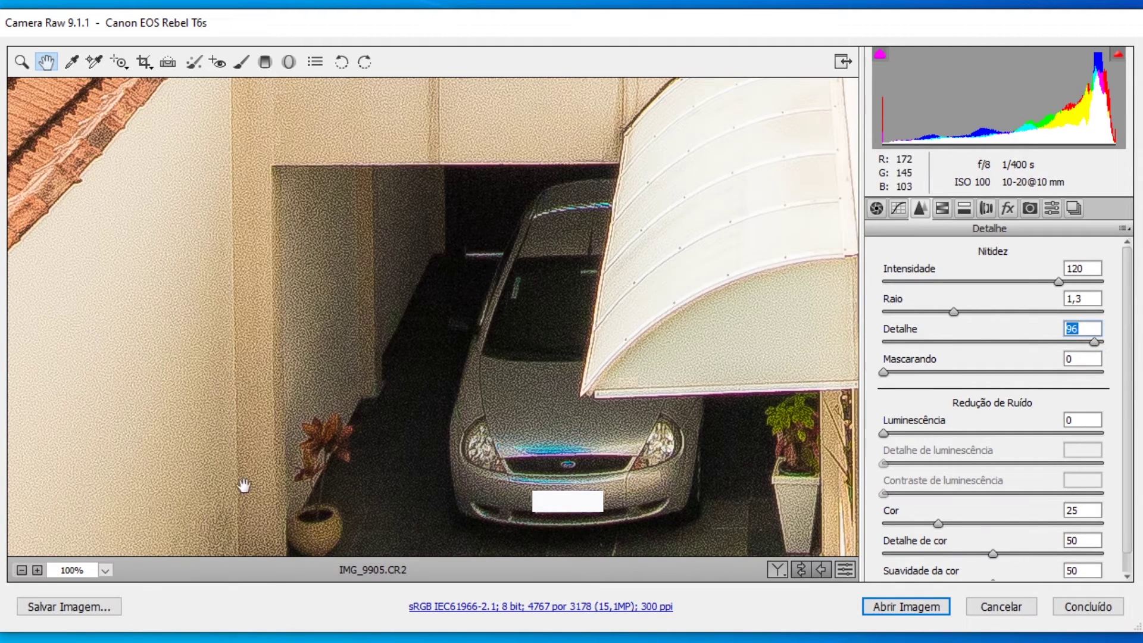
# - Lower the sharpening detail (Detalhe) to 56 with the whole photo fitted in the preview
pyautogui.click(104, 571)
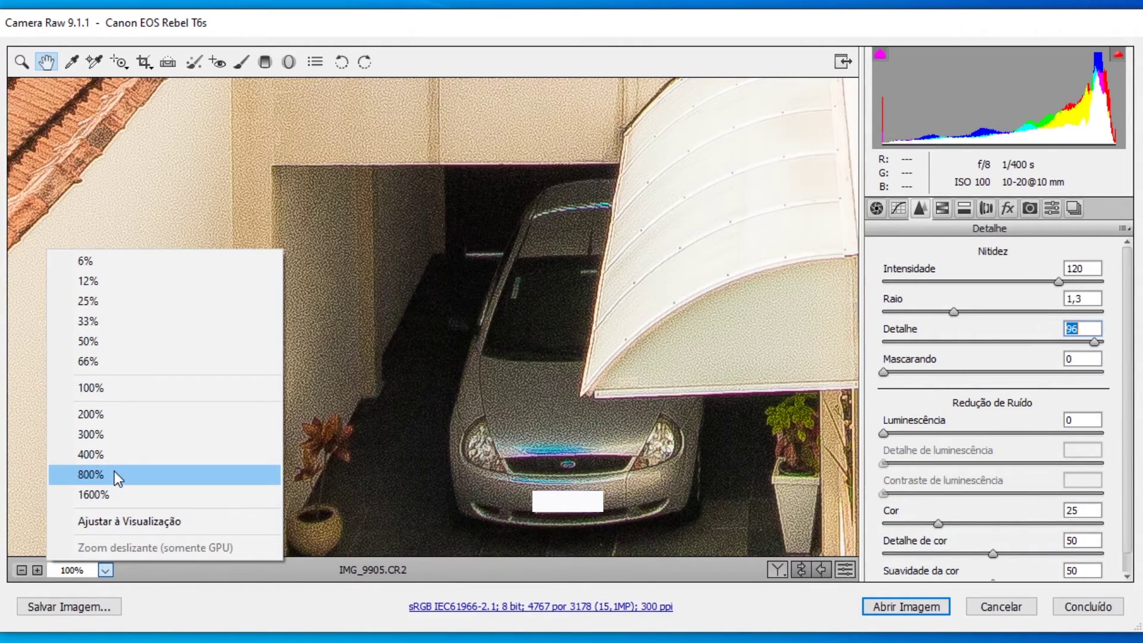
pyautogui.click(130, 522)
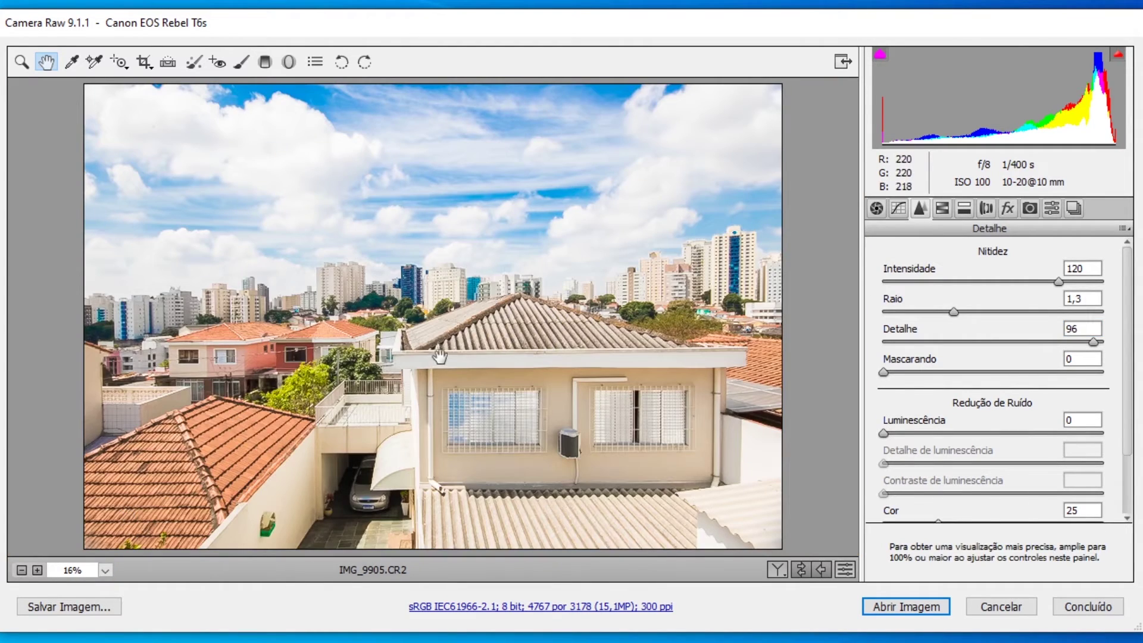
pyautogui.moveTo(1089, 344); pyautogui.dragTo(1006, 342)
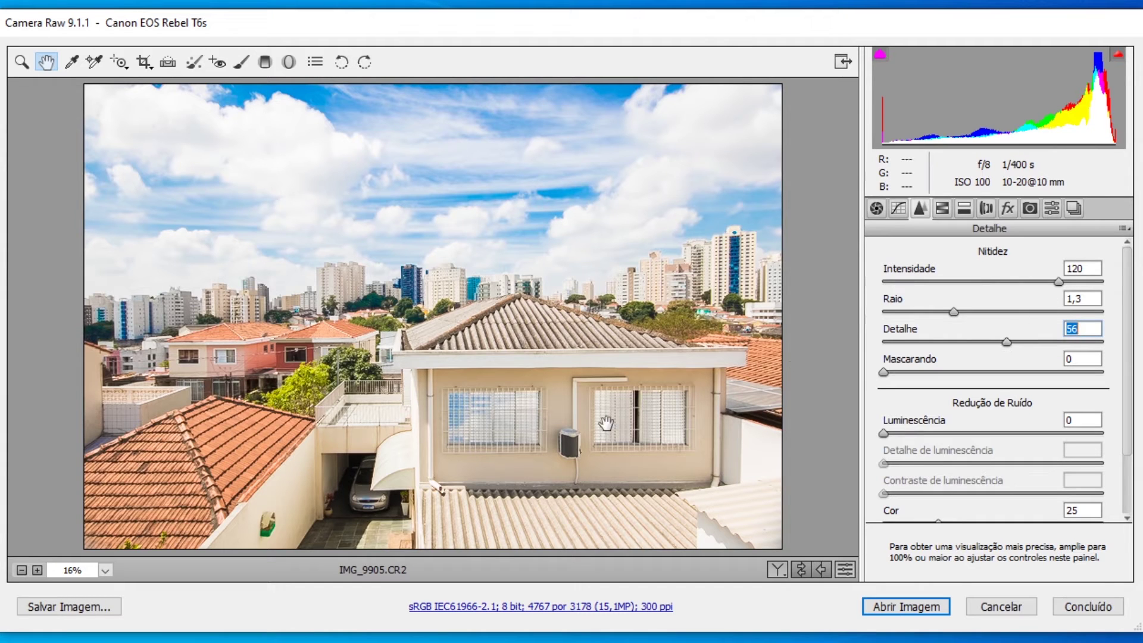
pyautogui.click(105, 570)
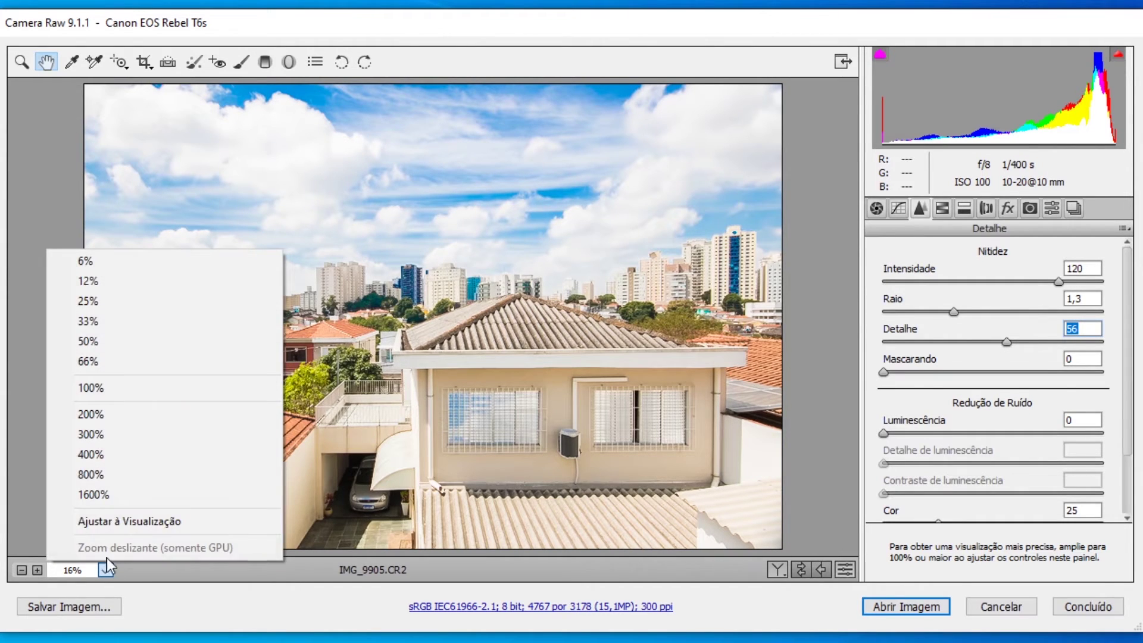
pyautogui.click(113, 522)
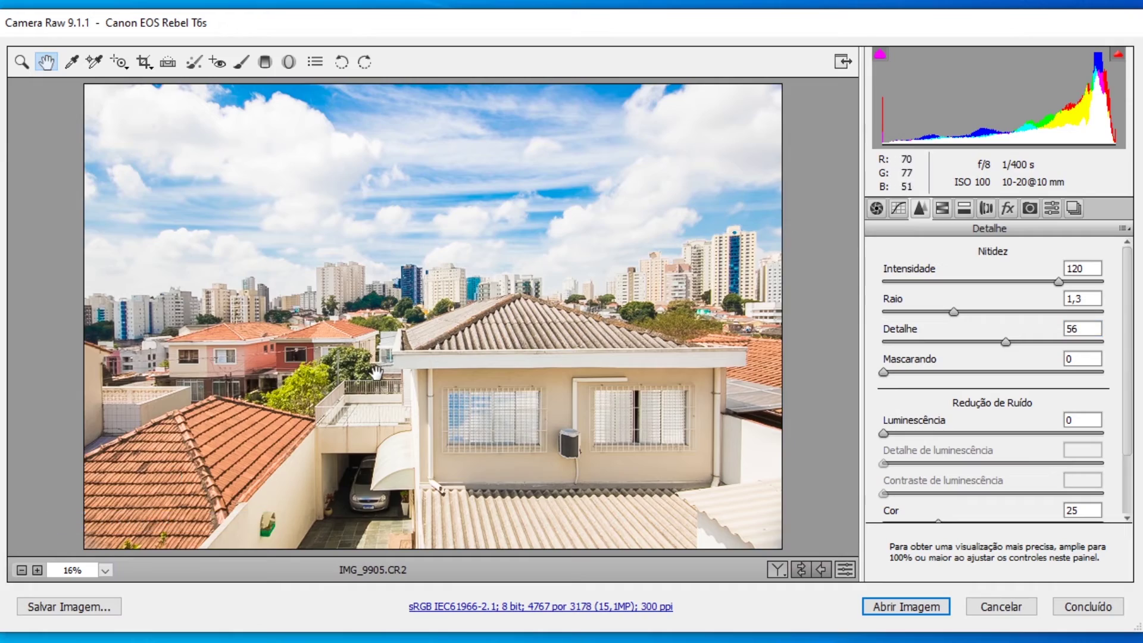
# - Try a sharpening detail (Detalhe) of 99 on the towers at 100%, and settle on detail 40 with intensity (Intensidade) 110
pyautogui.click(105, 570)
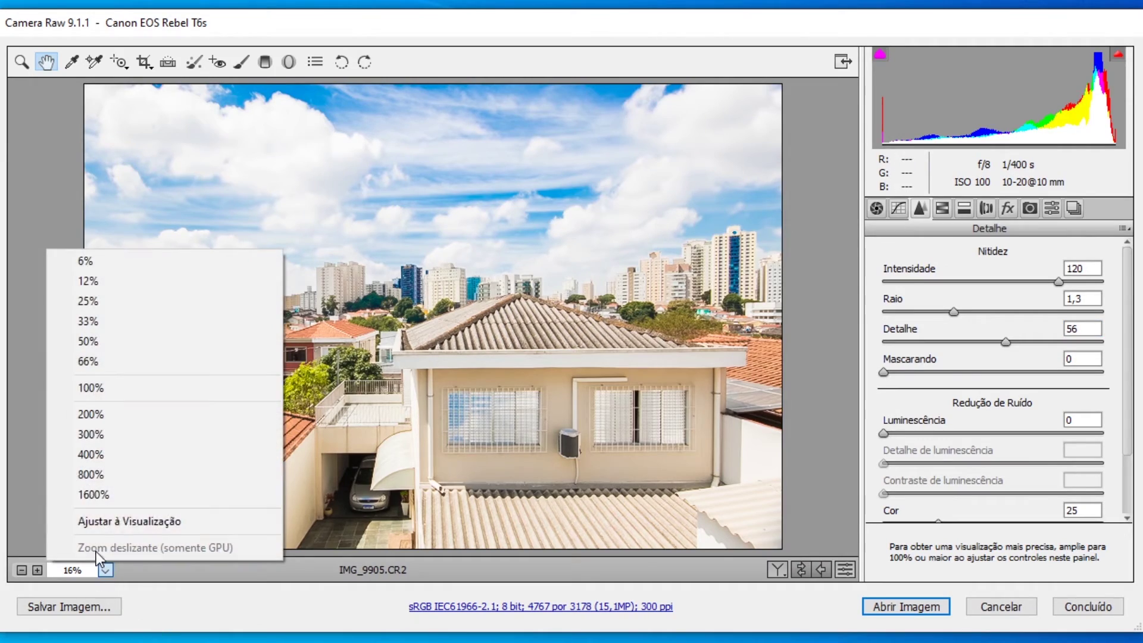
pyautogui.click(104, 390)
pyautogui.moveTo(326, 375); pyautogui.dragTo(506, 378)
pyautogui.moveTo(395, 259); pyautogui.dragTo(462, 332)
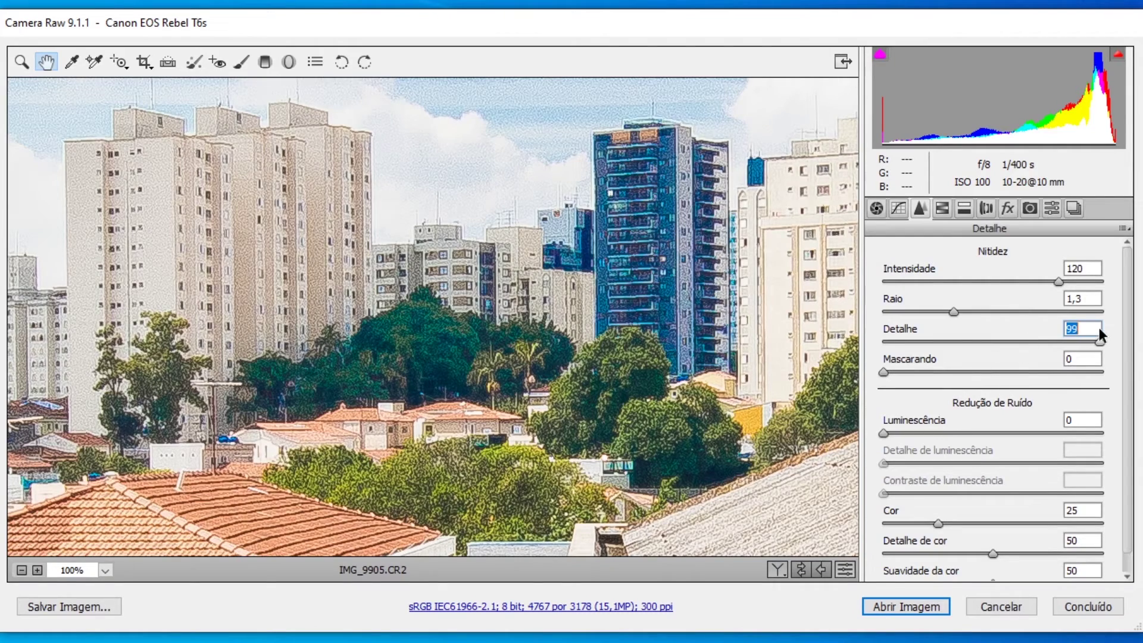
pyautogui.moveTo(1099, 329); pyautogui.dragTo(989, 360)
pyautogui.moveTo(1047, 280); pyautogui.dragTo(1043, 280)
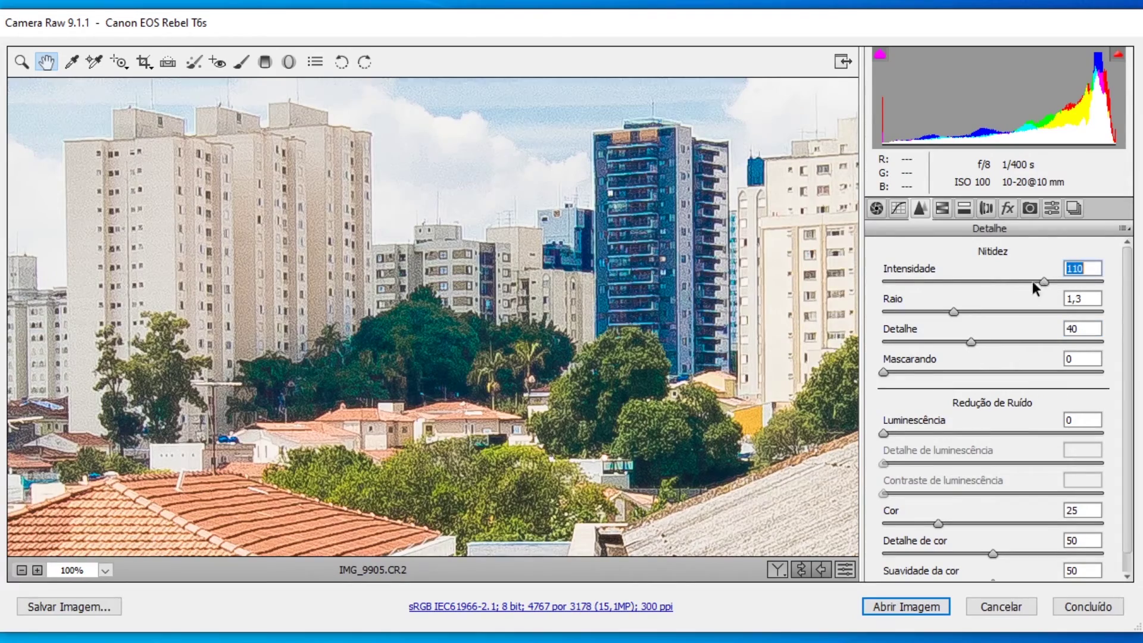
# - Raise the luminance noise reduction (Luminescência) to 51 and 68, checking the houses, trees and towers at 100%
pyautogui.moveTo(528, 273); pyautogui.dragTo(604, 66)
pyautogui.moveTo(459, 497); pyautogui.dragTo(600, 252)
pyautogui.moveTo(498, 318); pyautogui.dragTo(591, 397)
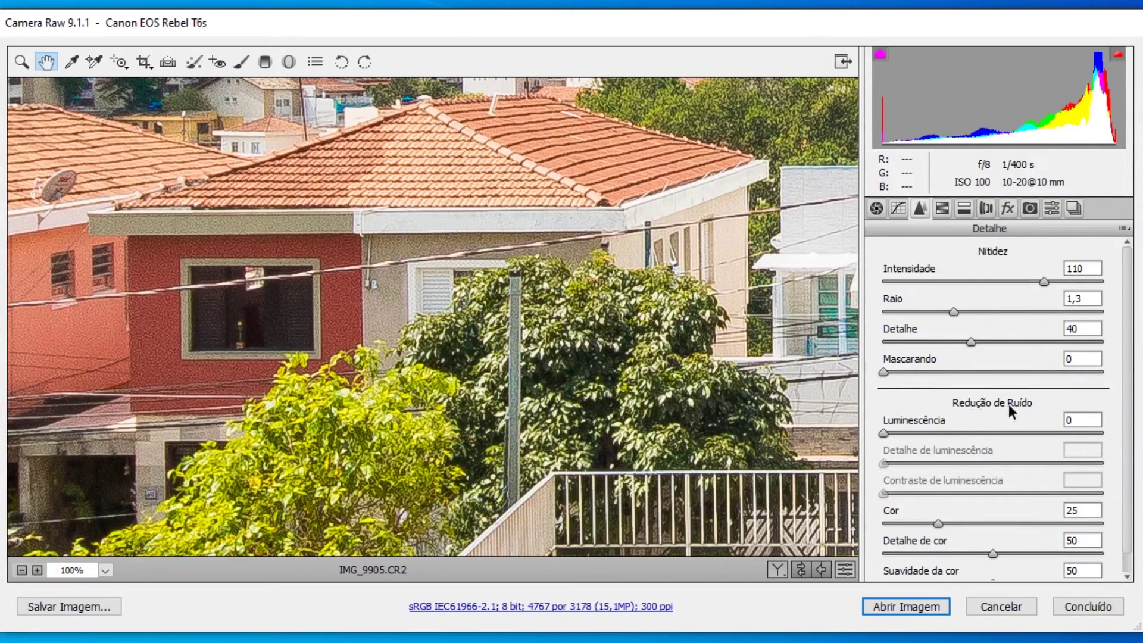
pyautogui.moveTo(488, 447); pyautogui.dragTo(589, 381)
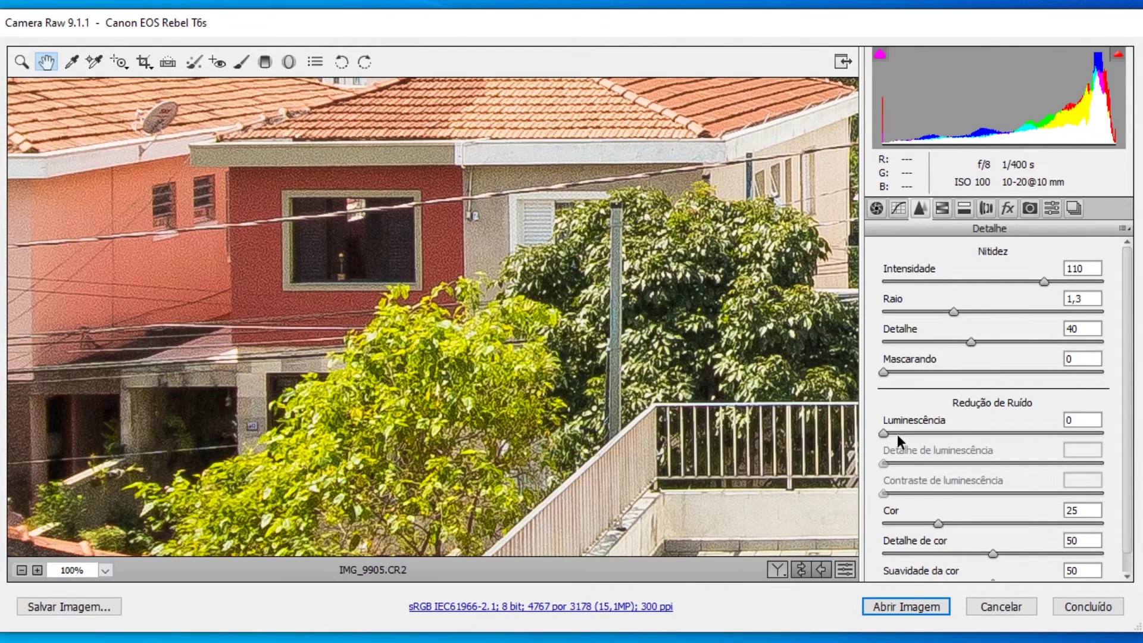
pyautogui.moveTo(897, 434); pyautogui.dragTo(917, 431)
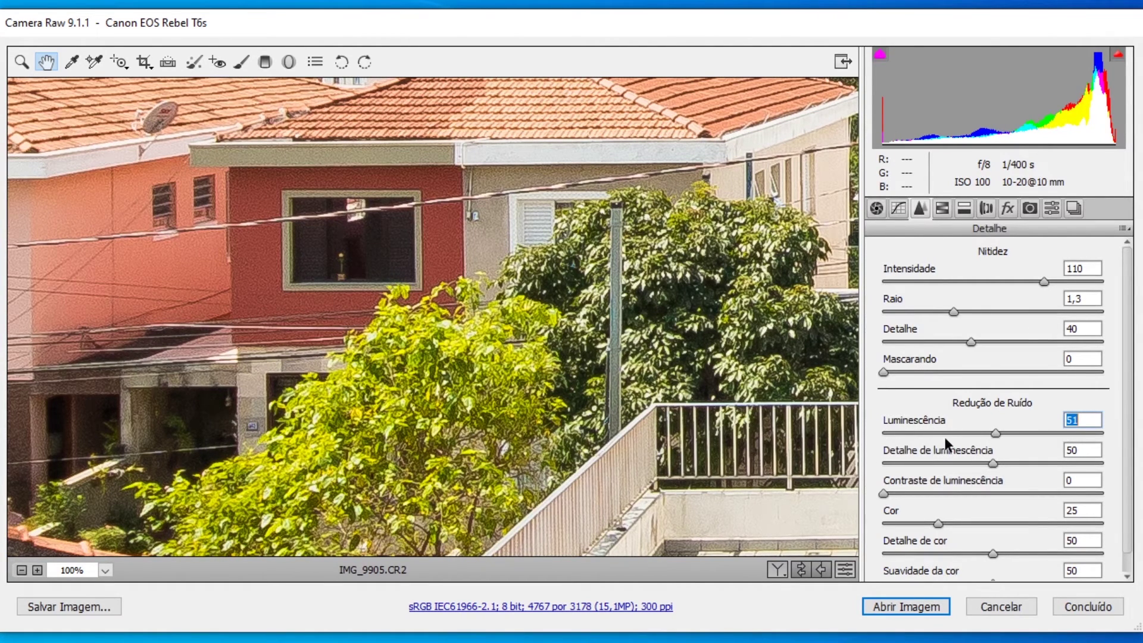
pyautogui.moveTo(999, 432); pyautogui.dragTo(1032, 432)
pyautogui.moveTo(617, 246); pyautogui.dragTo(510, 174)
pyautogui.moveTo(596, 343); pyautogui.dragTo(622, 469)
pyautogui.moveTo(563, 286); pyautogui.dragTo(555, 494)
pyautogui.moveTo(516, 253); pyautogui.dragTo(543, 339)
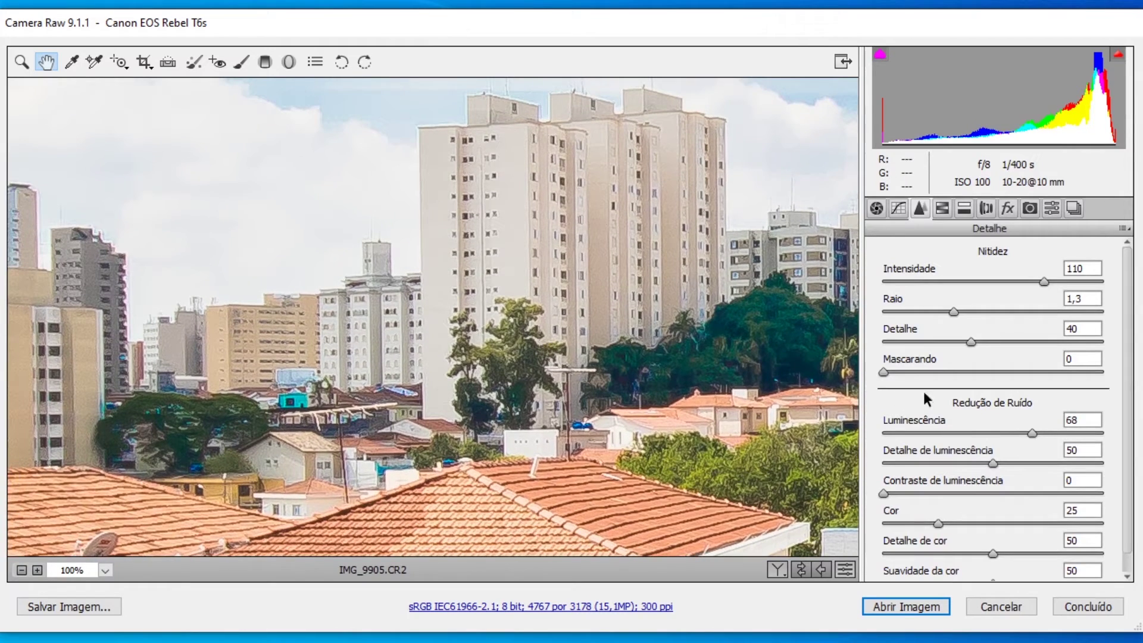
# - Reset the luminance noise reduction (Luminescência) to 0 for comparison, raise it back to 68, and reduce it to 62
pyautogui.doubleClick(1033, 432)
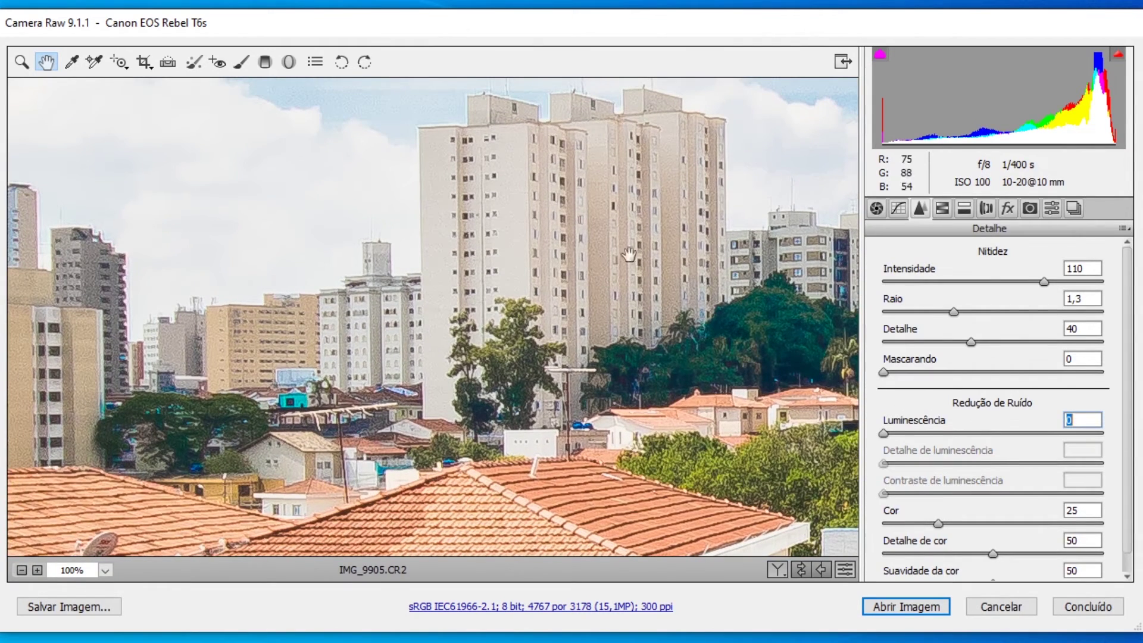
pyautogui.moveTo(552, 359); pyautogui.dragTo(531, 274)
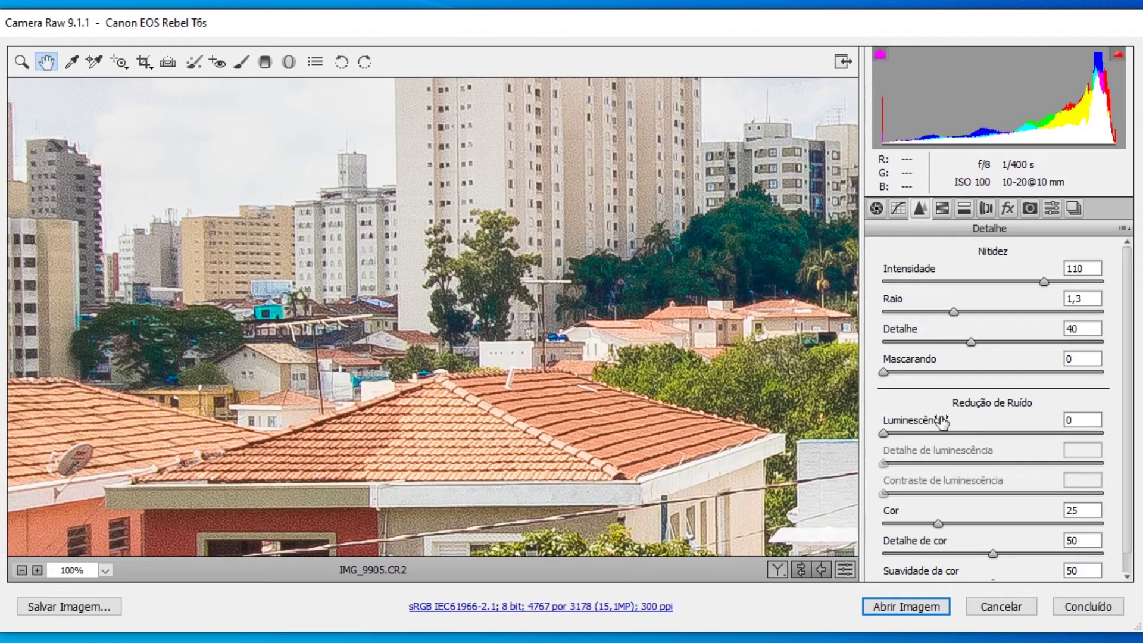
pyautogui.moveTo(917, 431); pyautogui.dragTo(1033, 431)
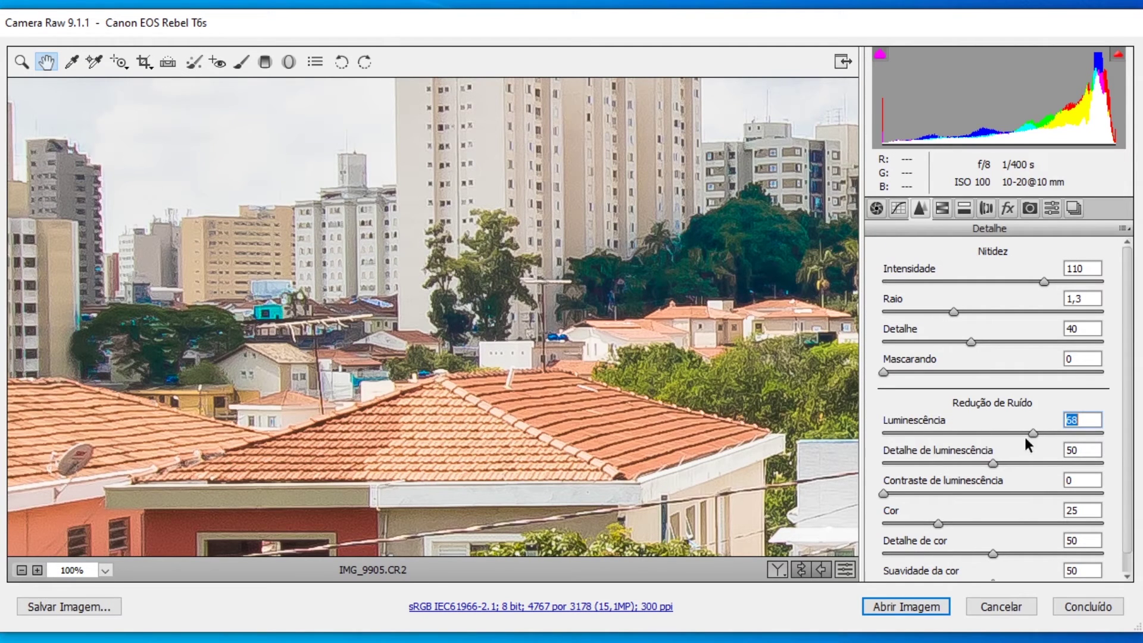
pyautogui.moveTo(1030, 430); pyautogui.dragTo(1019, 432)
pyautogui.moveTo(262, 361); pyautogui.dragTo(336, 432)
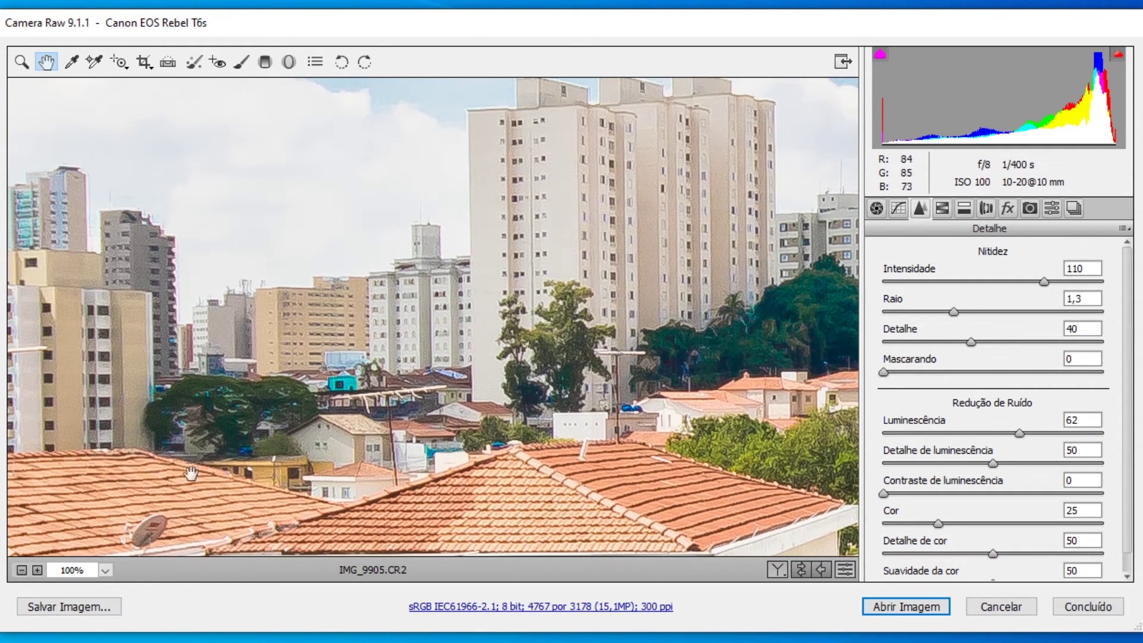
# - Compare the buildings at 200% without luminance noise reduction (Luminescência), and set it to 58
pyautogui.click(105, 570)
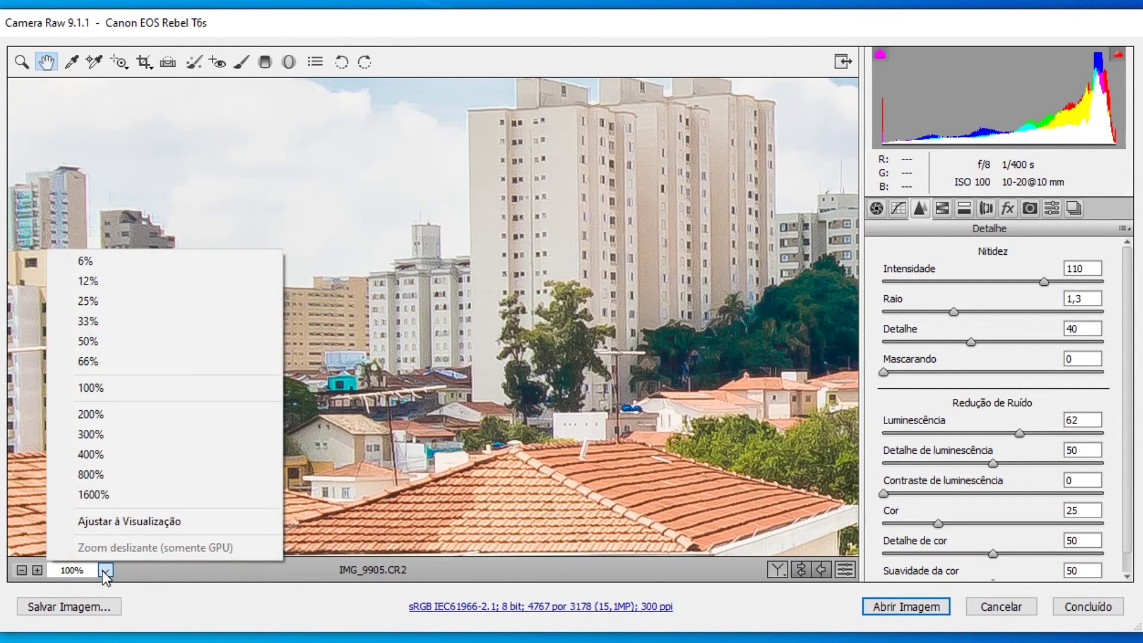
pyautogui.click(113, 415)
pyautogui.moveTo(355, 322); pyautogui.dragTo(400, 302)
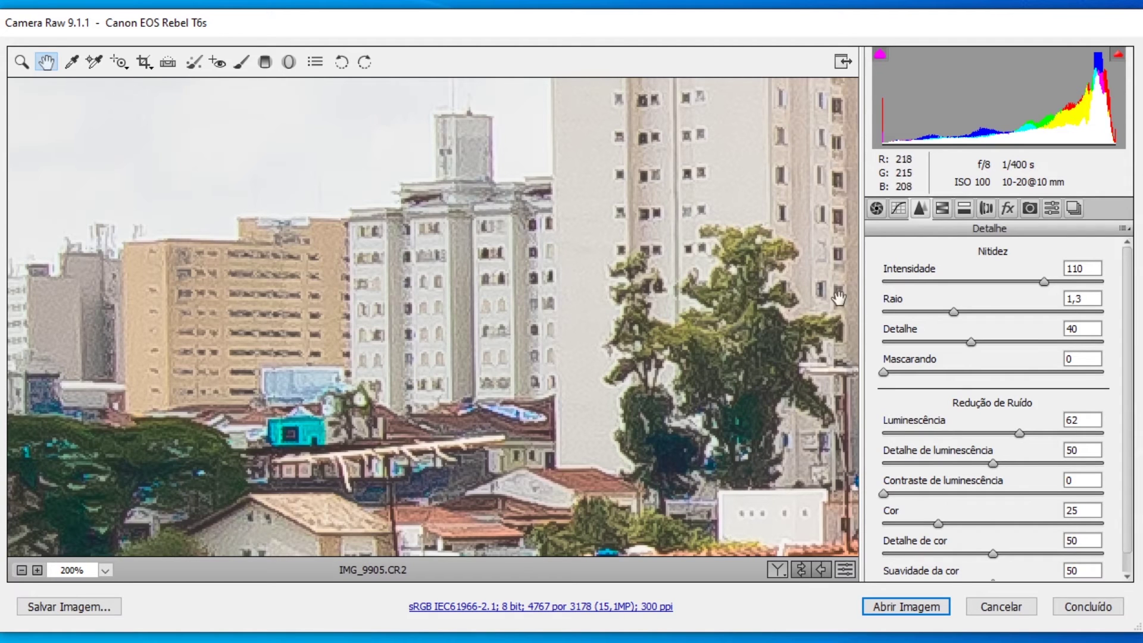
pyautogui.moveTo(1019, 433); pyautogui.dragTo(744, 428)
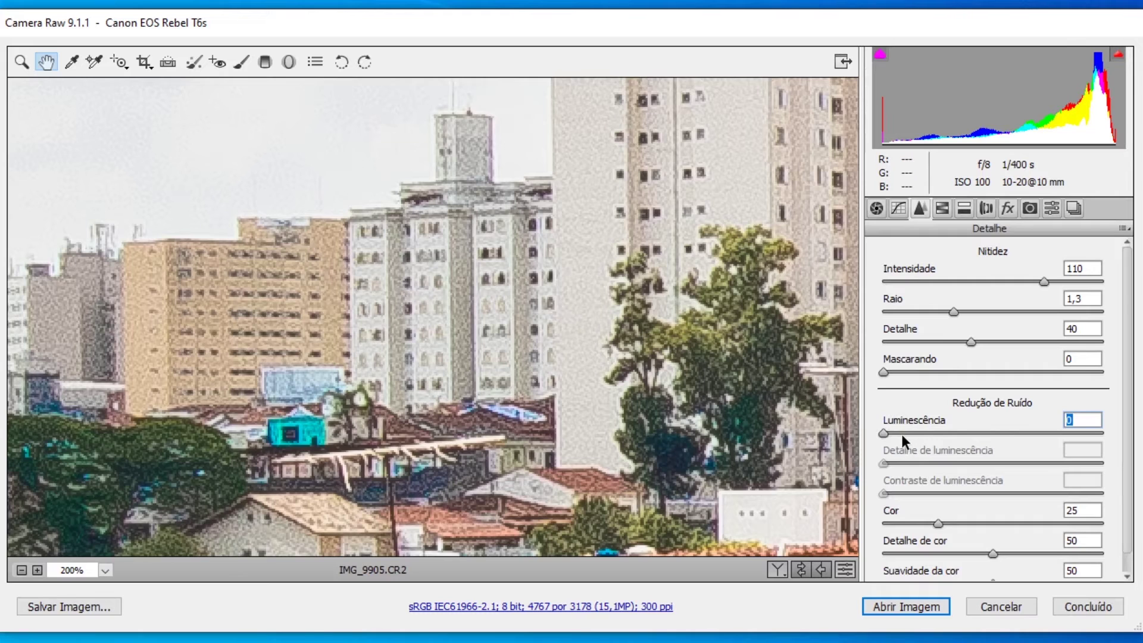
pyautogui.moveTo(903, 436); pyautogui.dragTo(1009, 431)
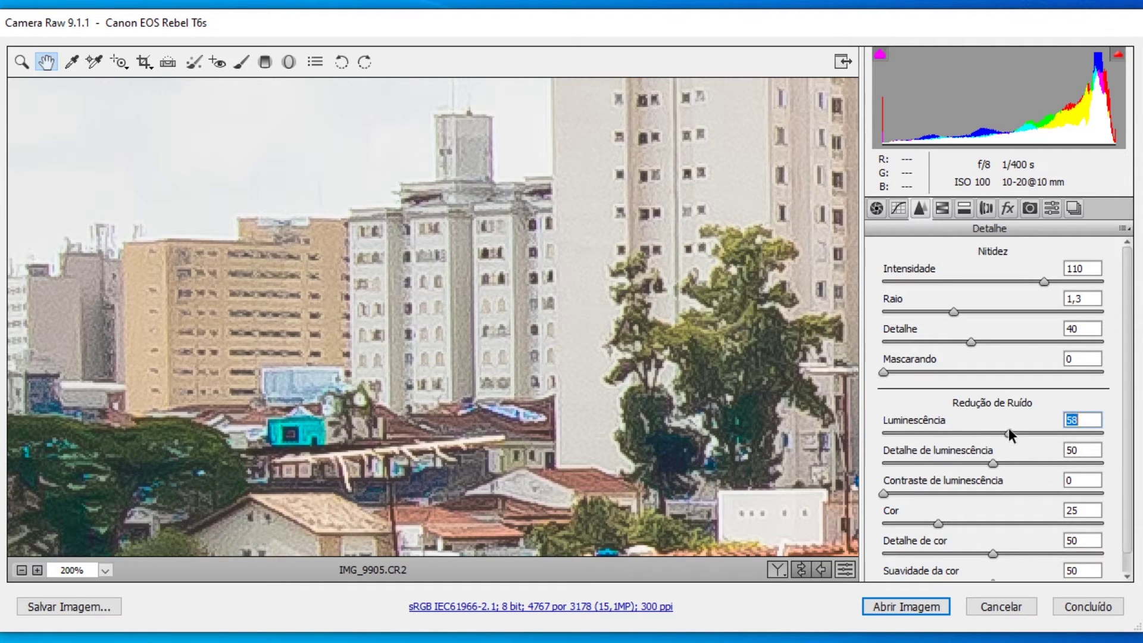
pyautogui.moveTo(367, 472); pyautogui.dragTo(387, 446)
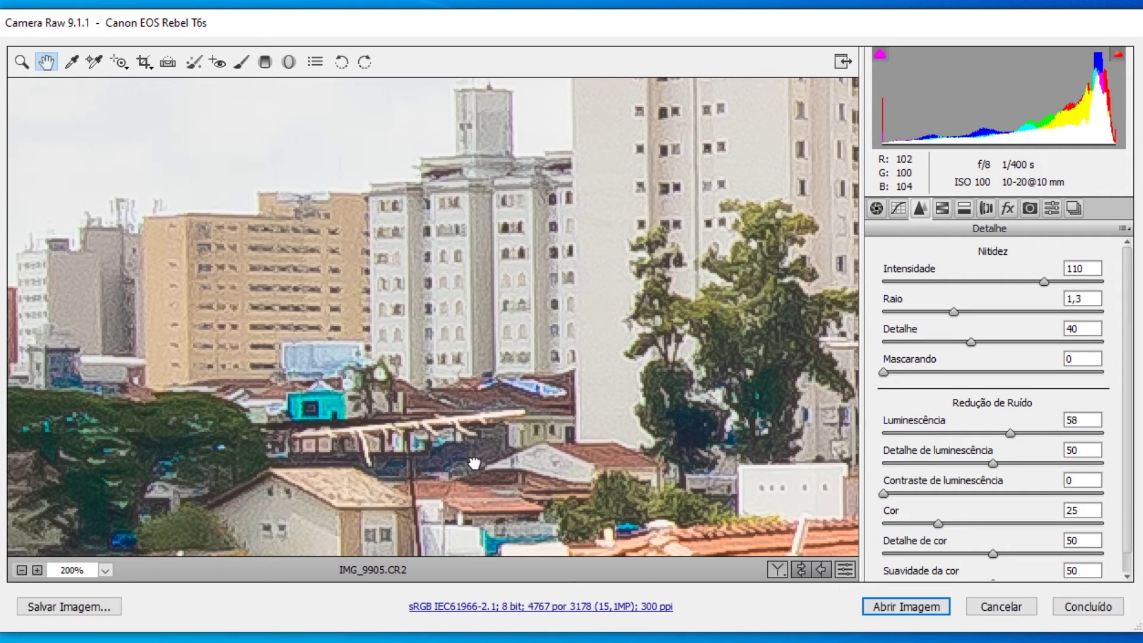
pyautogui.moveTo(474, 463); pyautogui.dragTo(481, 379)
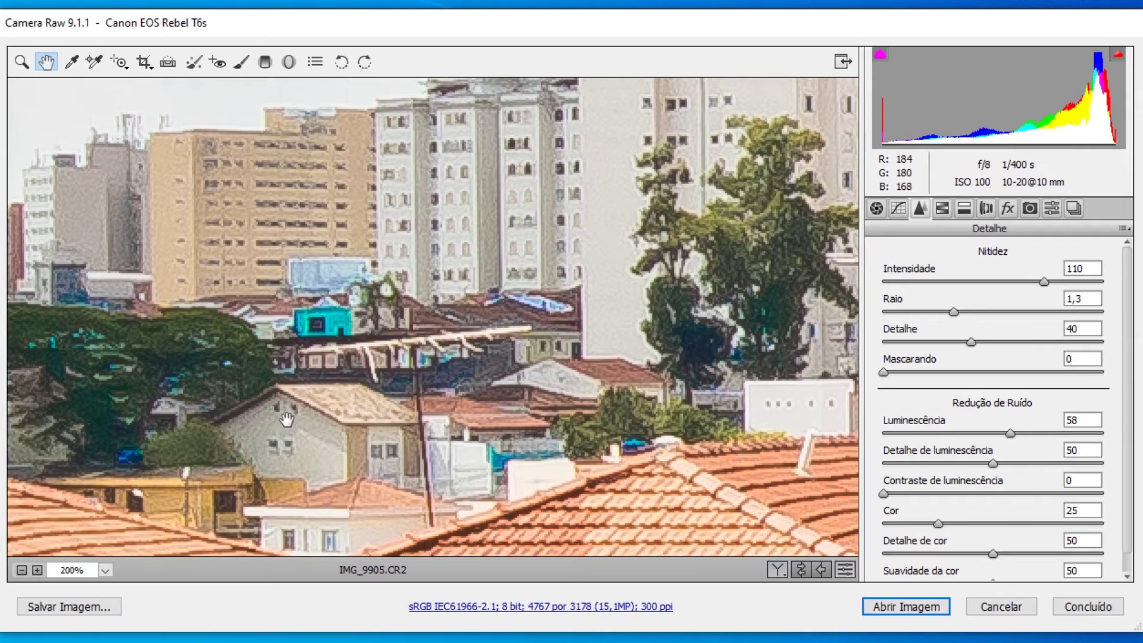
# - Set the luminance noise reduction (Luminescência) to 60 and try the luminance detail (Detalhe de luminescência) at 0 and 100
pyautogui.moveTo(284, 421); pyautogui.dragTo(440, 438)
pyautogui.moveTo(81, 353); pyautogui.dragTo(227, 407)
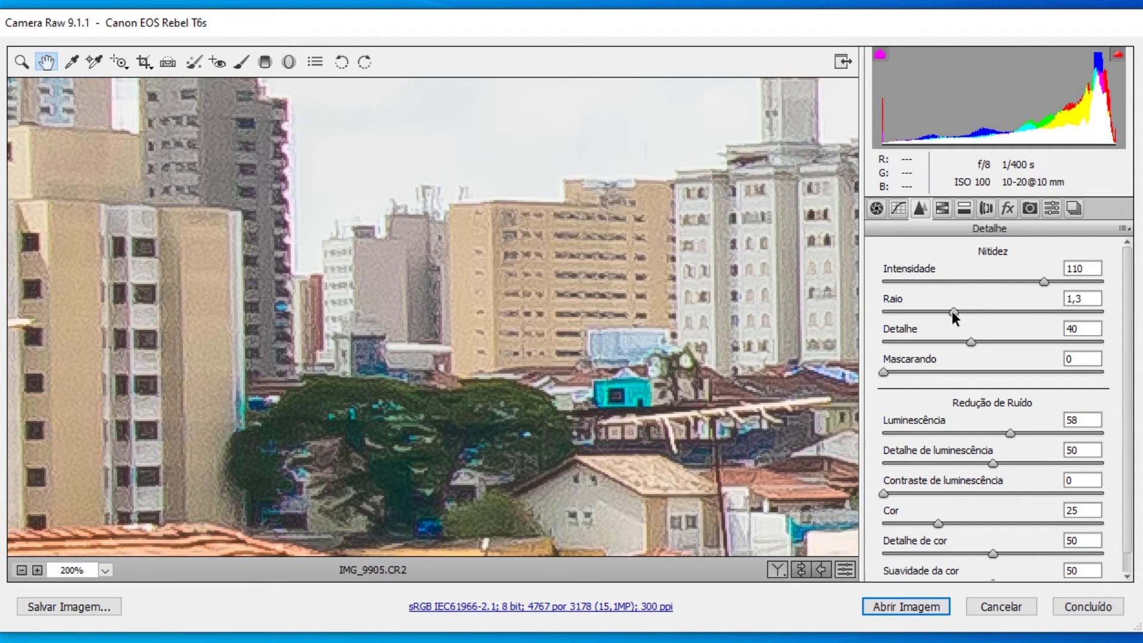
pyautogui.moveTo(1010, 432); pyautogui.dragTo(1016, 432)
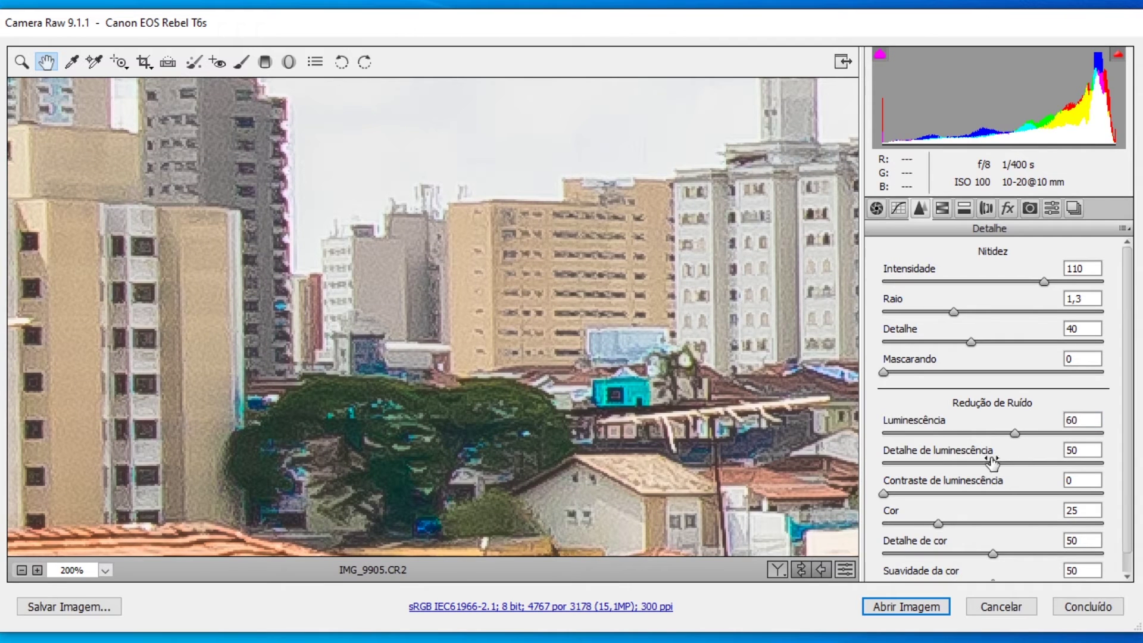
pyautogui.moveTo(991, 464); pyautogui.dragTo(824, 462)
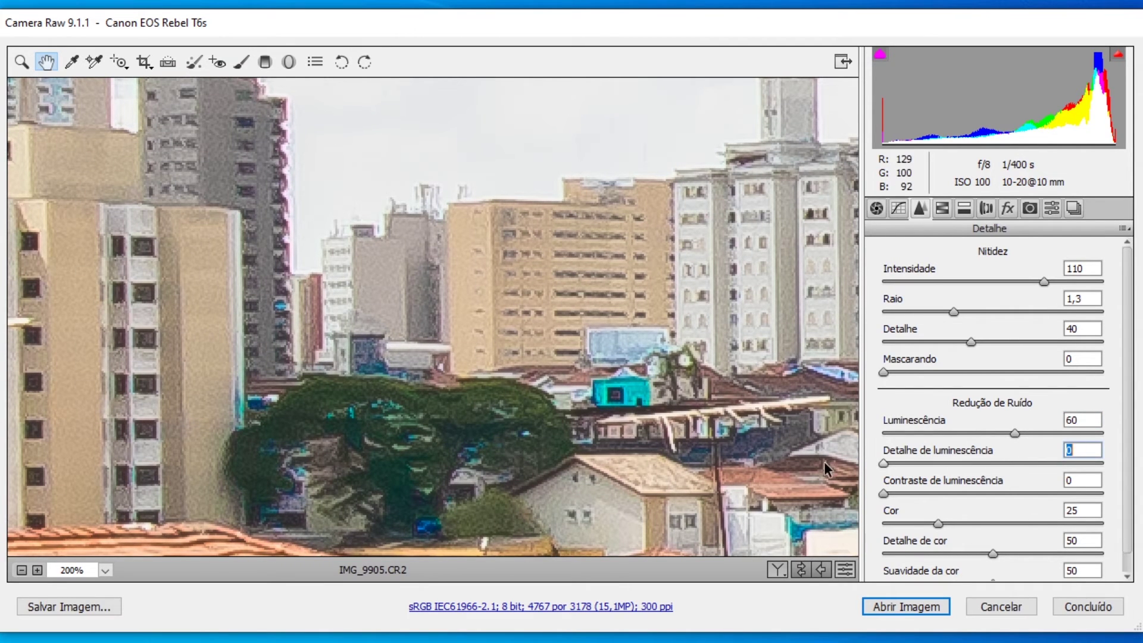
pyautogui.moveTo(856, 461); pyautogui.dragTo(1110, 463)
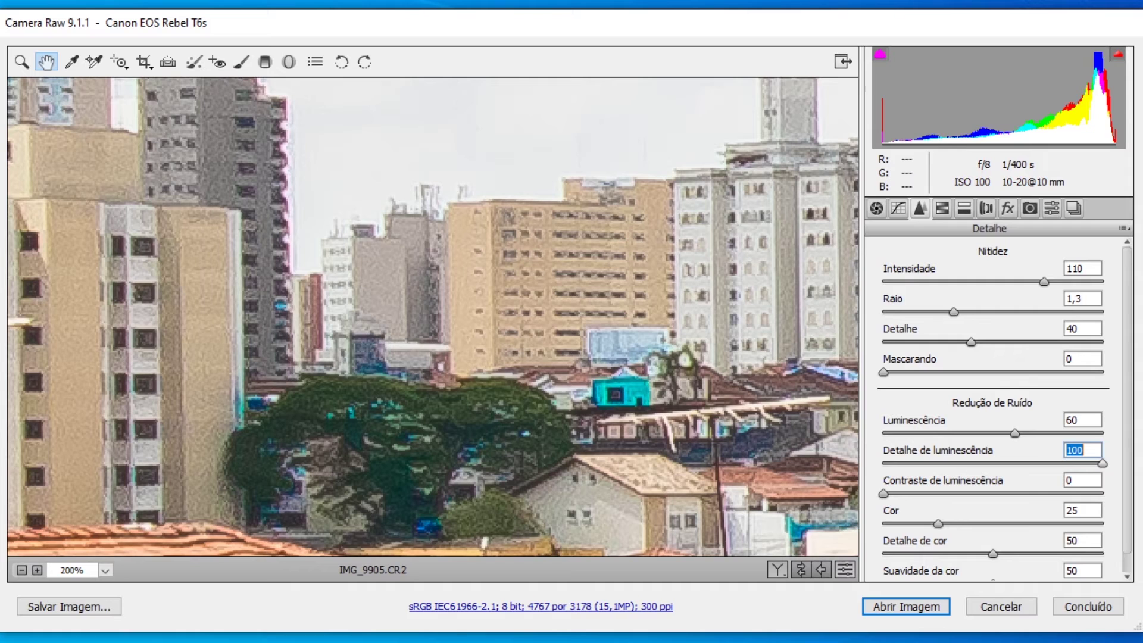
# - Set the luminance detail (Detalhe de luminescência) to 45 and the luminance contrast (Contraste de luminescência) to 78, checking the buildings
pyautogui.moveTo(885, 493); pyautogui.dragTo(1046, 493)
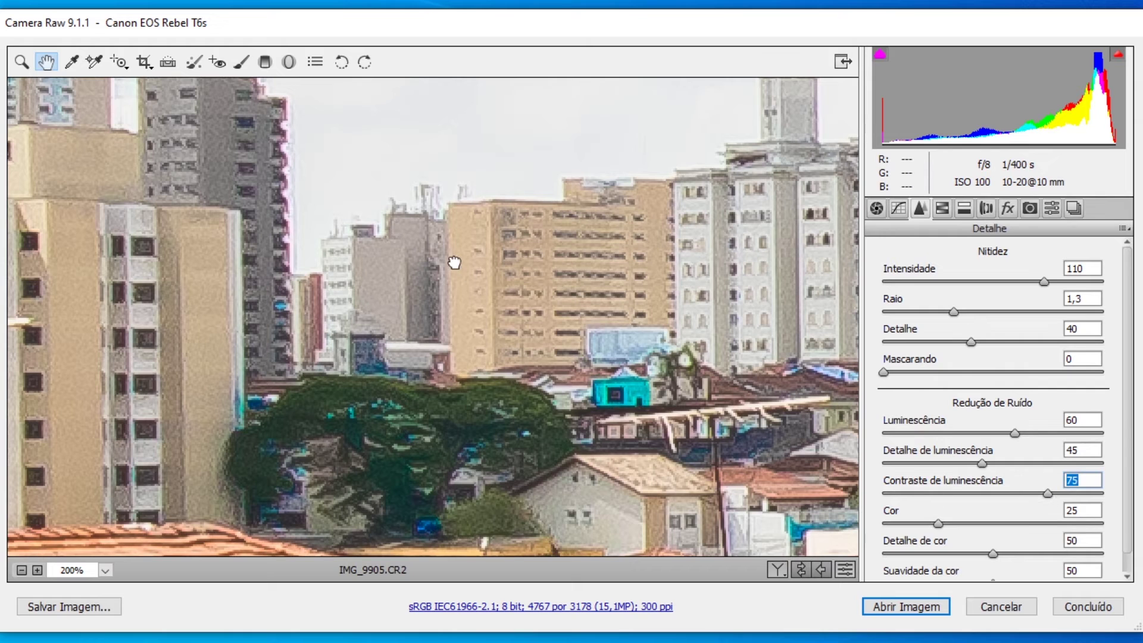
pyautogui.moveTo(595, 324); pyautogui.dragTo(328, 250)
pyautogui.moveTo(376, 290); pyautogui.dragTo(365, 319)
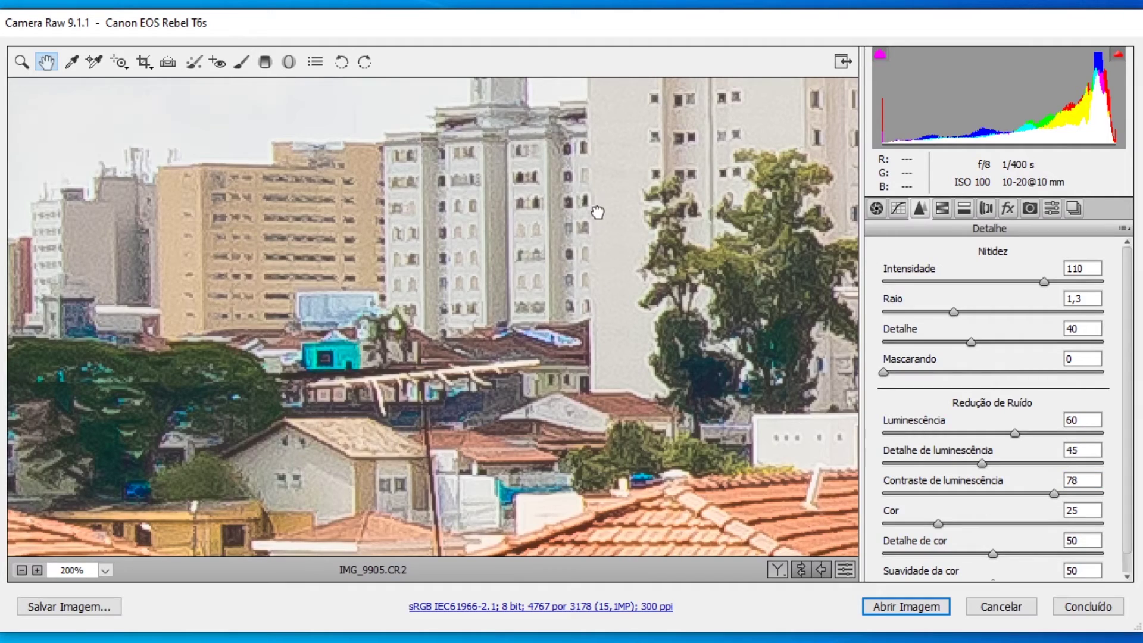
# - Examine the red house, the foliage and the roof tiles at 200% for the effect of the noise reduction
pyautogui.moveTo(421, 408); pyautogui.dragTo(835, 198)
pyautogui.moveTo(515, 536); pyautogui.dragTo(502, 62)
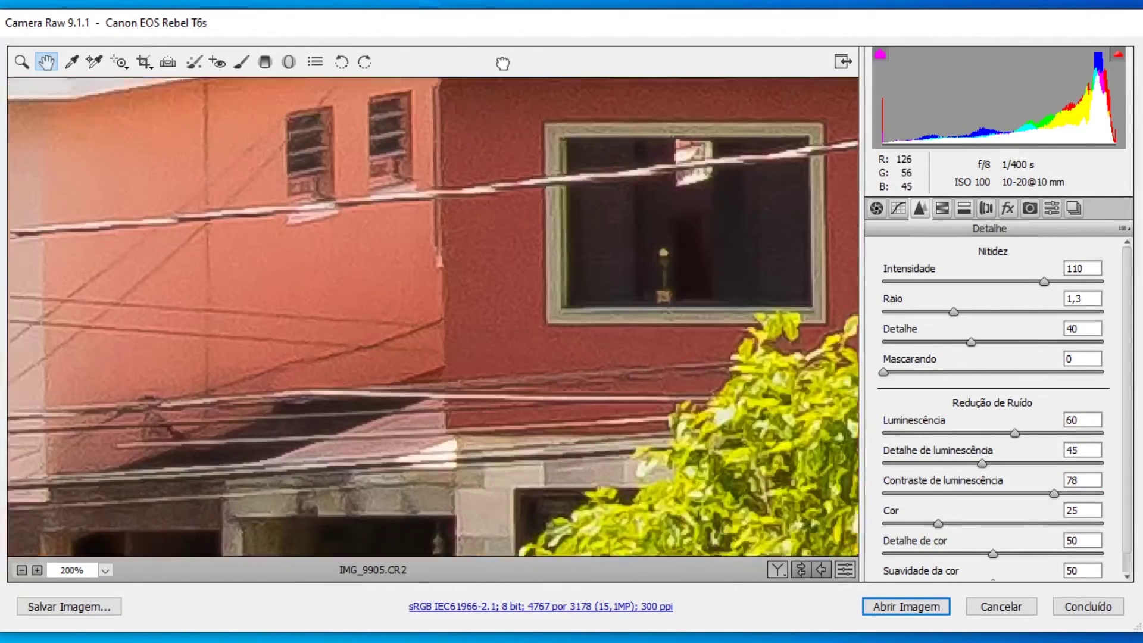
pyautogui.moveTo(429, 403); pyautogui.dragTo(453, 247)
pyautogui.moveTo(347, 485); pyautogui.dragTo(489, 317)
pyautogui.moveTo(293, 416); pyautogui.dragTo(459, 332)
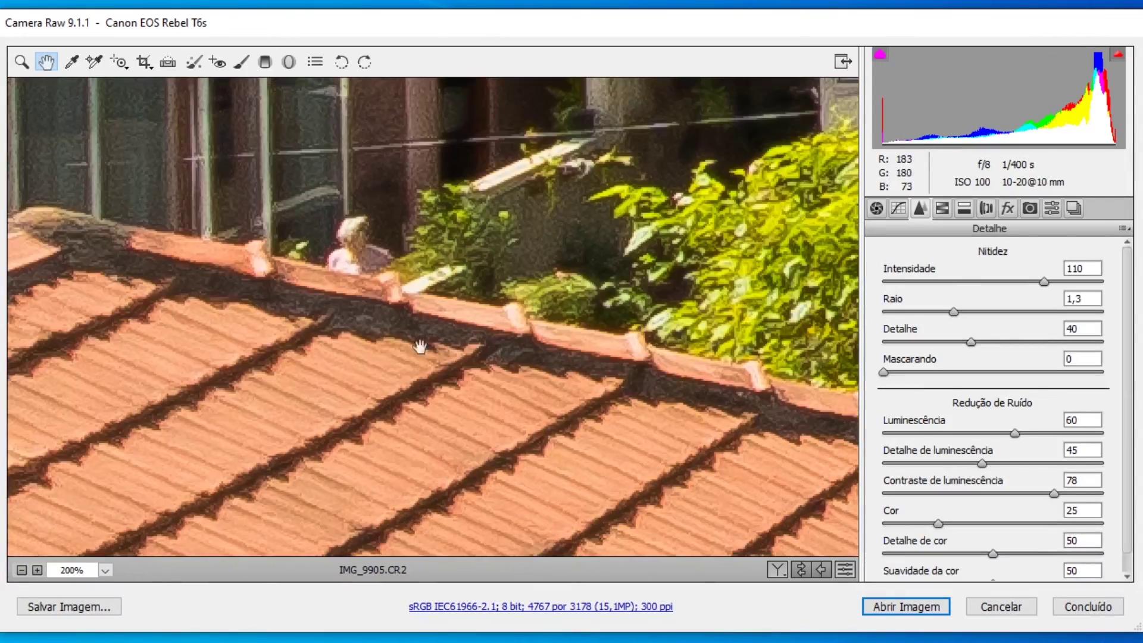
pyautogui.moveTo(382, 309); pyautogui.dragTo(640, 81)
pyautogui.moveTo(327, 380); pyautogui.dragTo(338, 24)
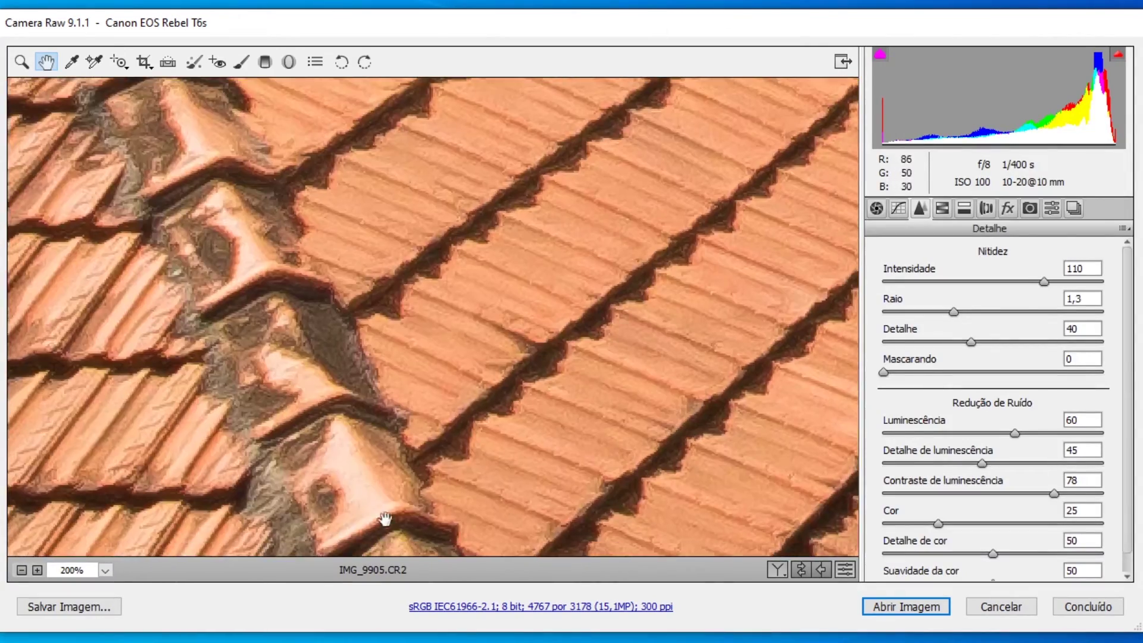
pyautogui.moveTo(385, 525); pyautogui.dragTo(476, 107)
pyautogui.moveTo(369, 384); pyautogui.dragTo(459, 91)
pyautogui.moveTo(295, 376); pyautogui.dragTo(380, 125)
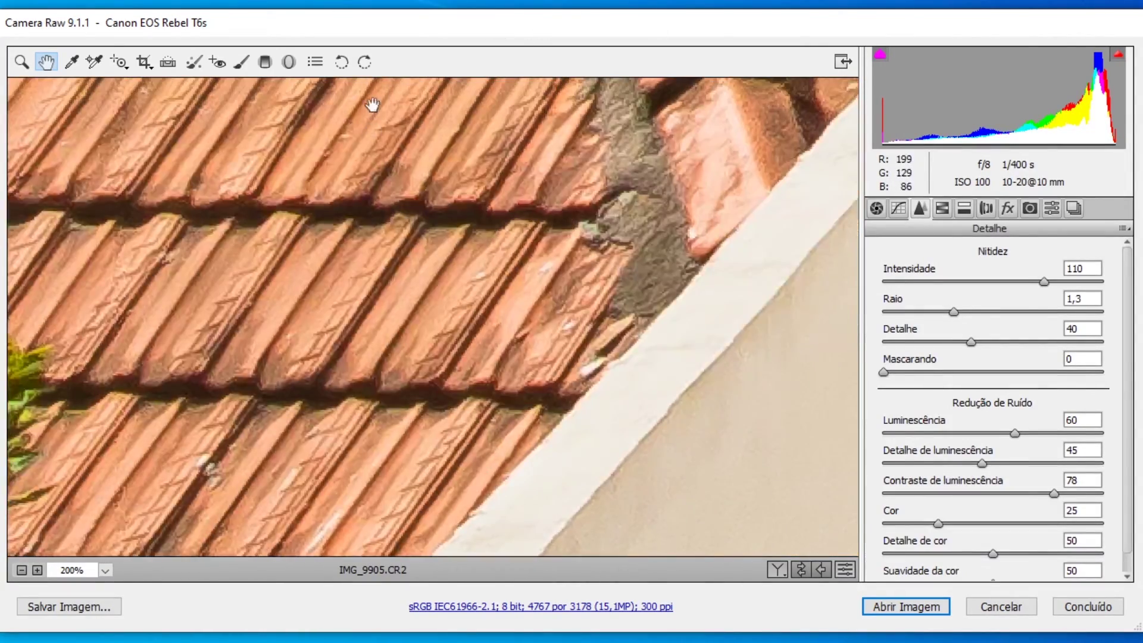
# - View the whole photo, and then inspect the car parked in the dark garage at 100%
pyautogui.click(104, 572)
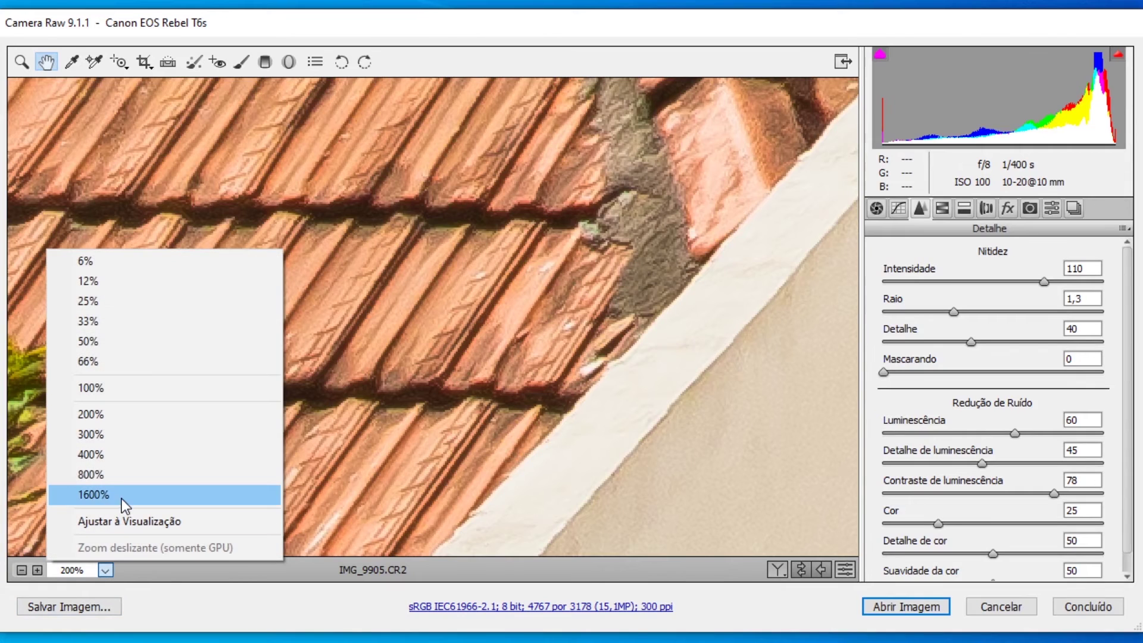
pyautogui.click(107, 522)
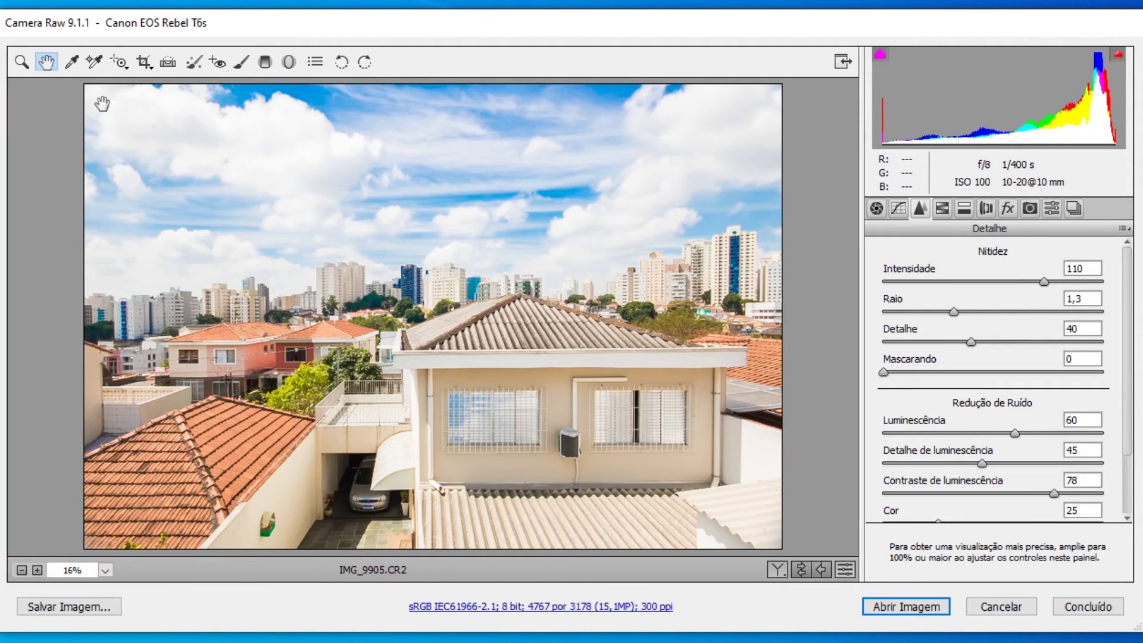
pyautogui.click(22, 61)
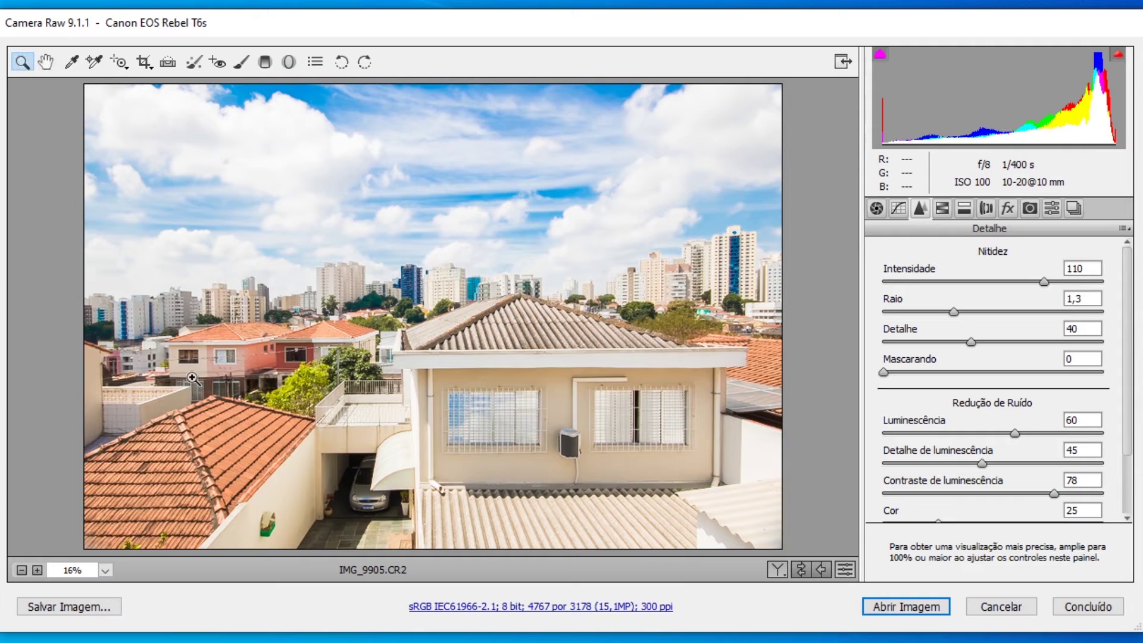
pyautogui.click(357, 513)
pyautogui.click(448, 506)
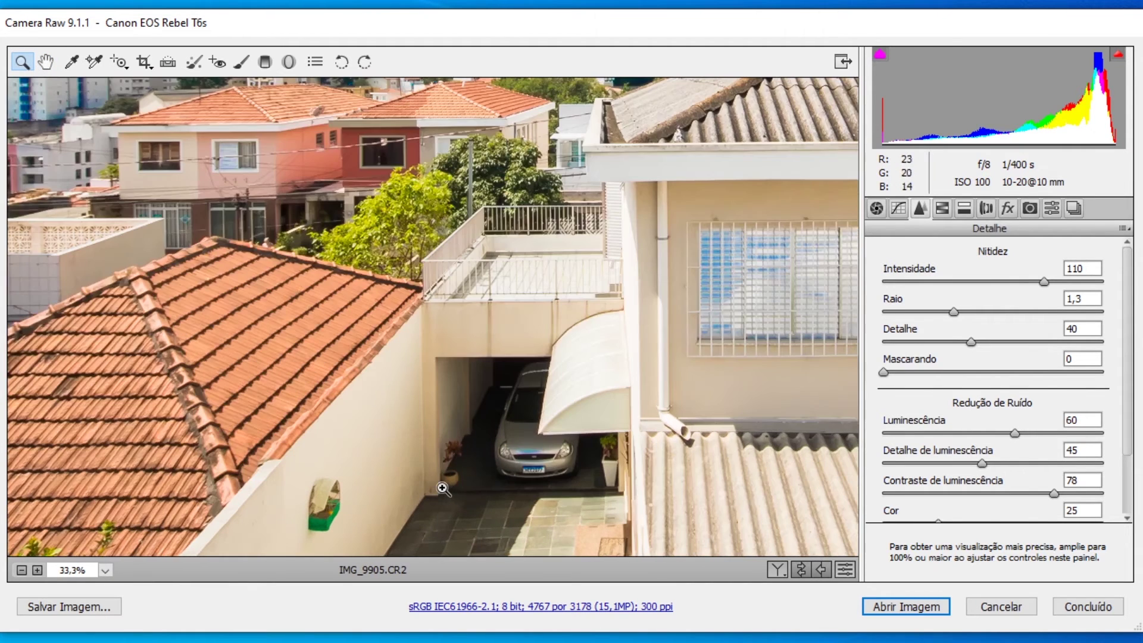
pyautogui.click(592, 468)
pyautogui.click(555, 434)
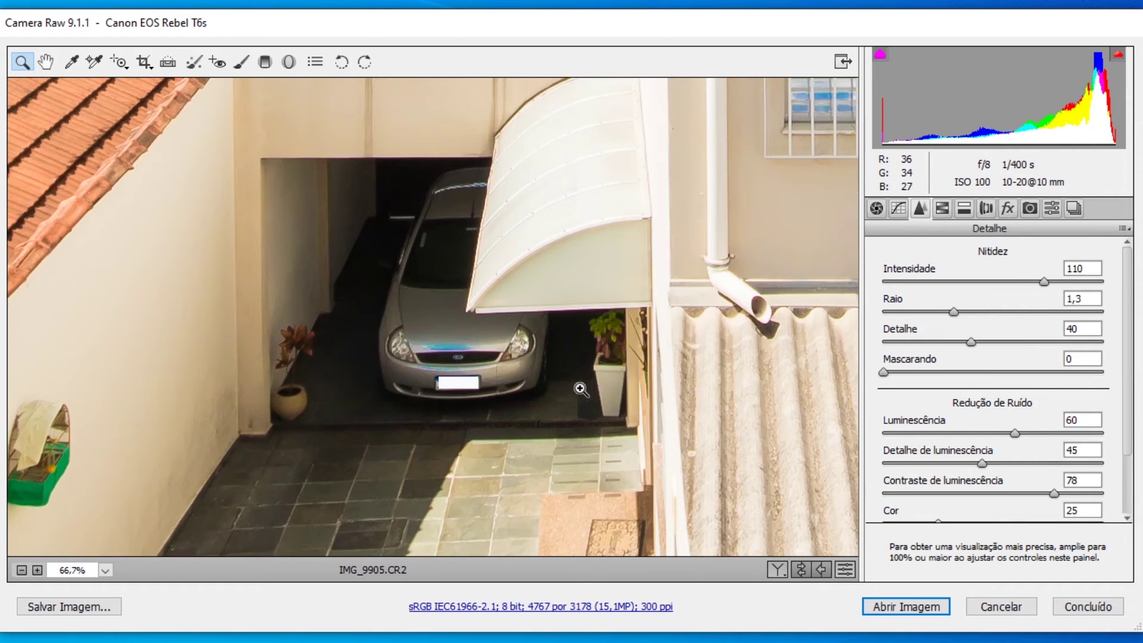
pyautogui.click(580, 389)
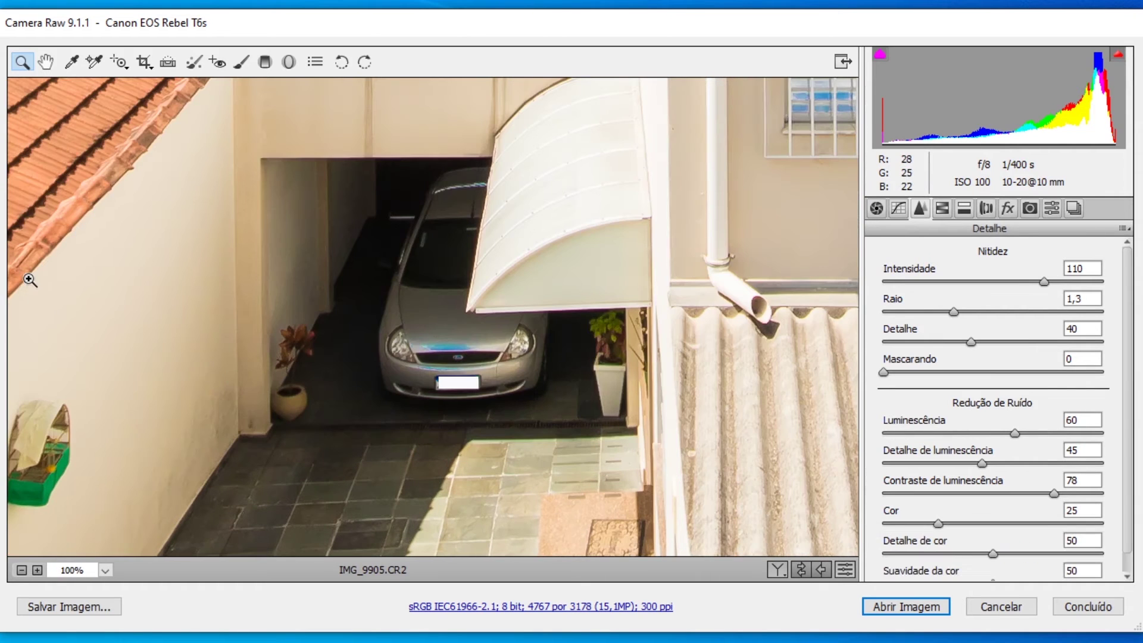
pyautogui.click(47, 63)
pyautogui.moveTo(256, 255); pyautogui.dragTo(338, 337)
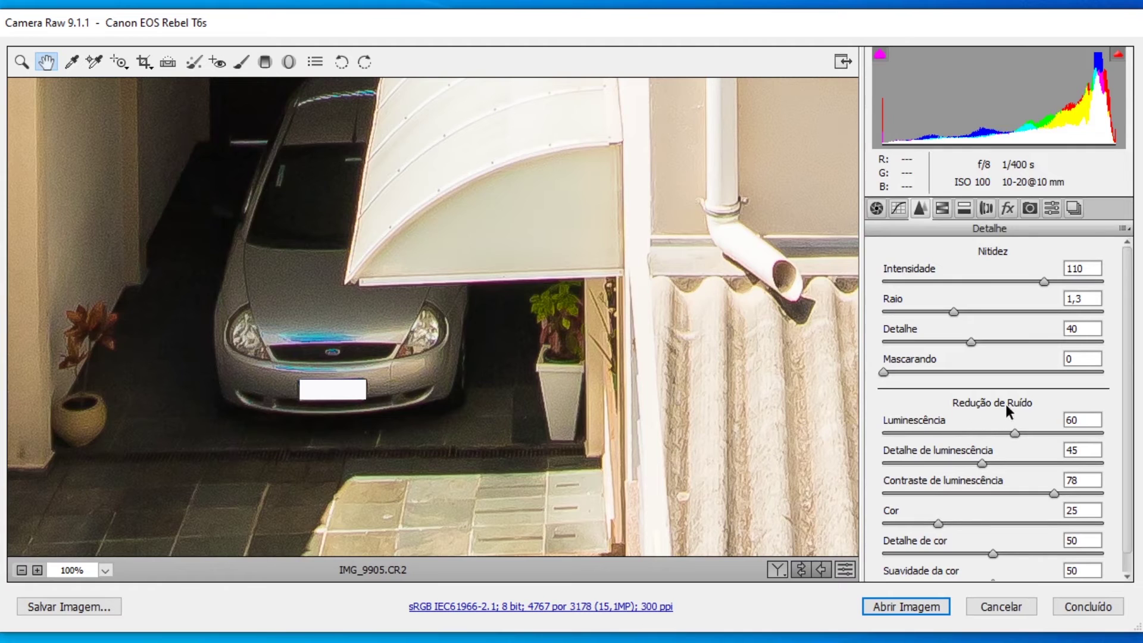
# - Compare the car without colour noise reduction (Cor), return it to 25, and set the colour detail (Detalhe de cor) to 23
pyautogui.moveTo(938, 524); pyautogui.dragTo(869, 527)
pyautogui.click(1084, 510)
pyautogui.moveTo(883, 524); pyautogui.dragTo(937, 540)
pyautogui.press('Tab')
pyautogui.write('100')
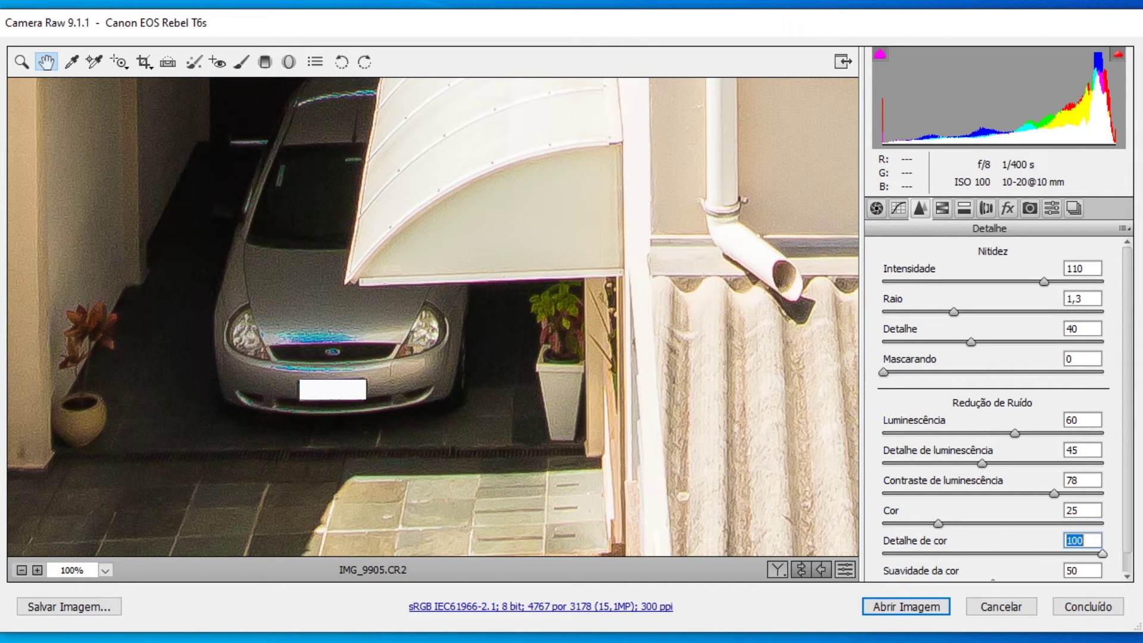
pyautogui.write('23')
pyautogui.press('Return')
# - Try a colour smoothness (Suavidade da cor) of 100, and set it to 35
pyautogui.click(1128, 576)
pyautogui.press('Tab')
pyautogui.write('100')
pyautogui.press('Return')
pyautogui.click(965, 563)
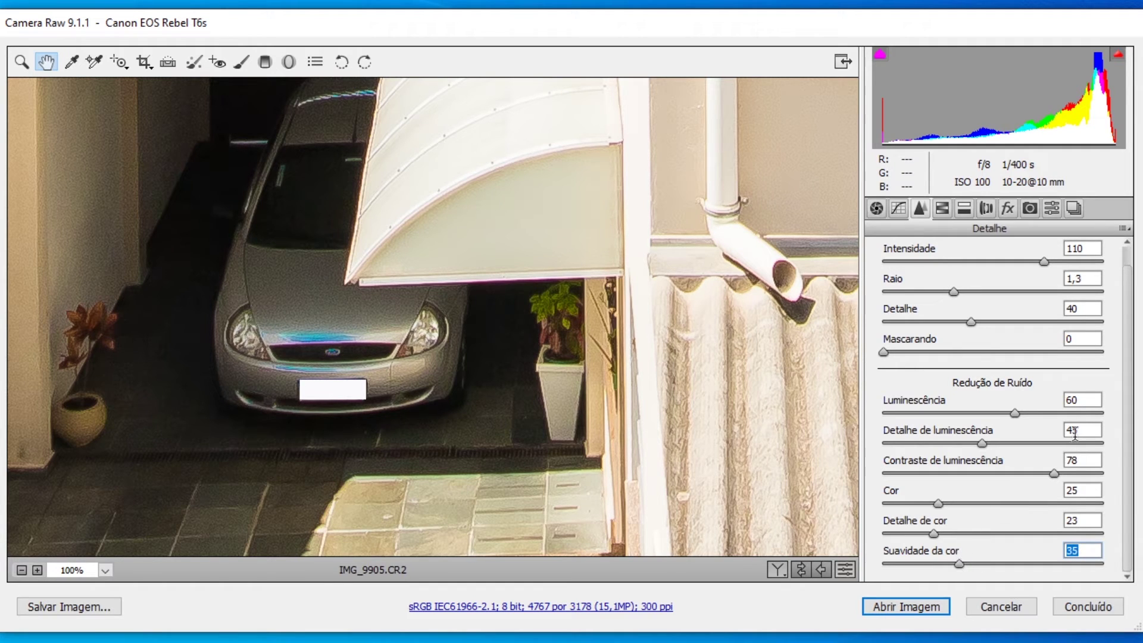
# - Reset the sharpening to intensity (Intensidade) 0, radius (Raio) 0,5 and detail (Detalhe) 0
pyautogui.scroll(1, 1117, 357)
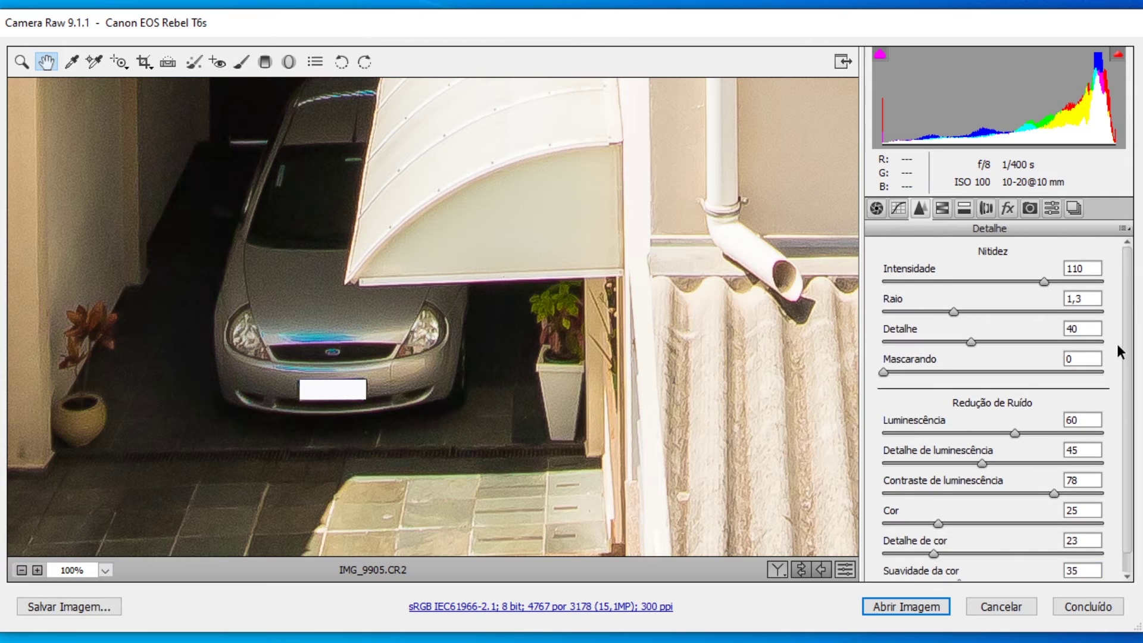
pyautogui.moveTo(1036, 278); pyautogui.dragTo(768, 268)
pyautogui.press('Tab')
pyautogui.moveTo(929, 307); pyautogui.dragTo(798, 301)
pyautogui.moveTo(971, 342); pyautogui.dragTo(795, 337)
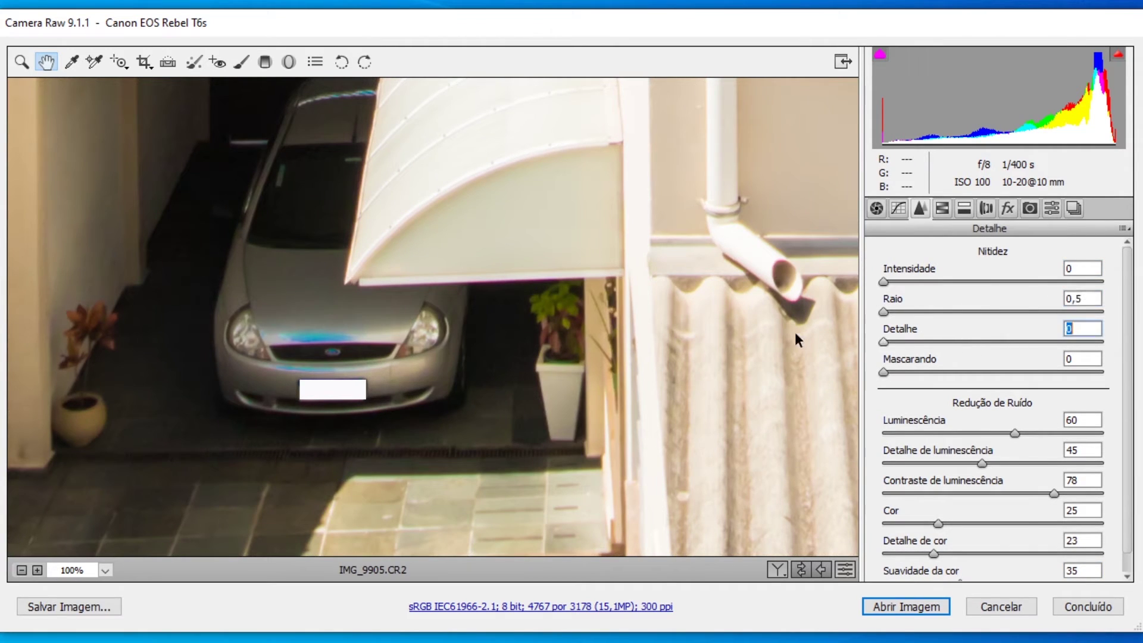
# - Reset the luminance (Luminescência) and colour (Cor) noise reduction to 0
pyautogui.moveTo(1014, 433); pyautogui.dragTo(824, 434)
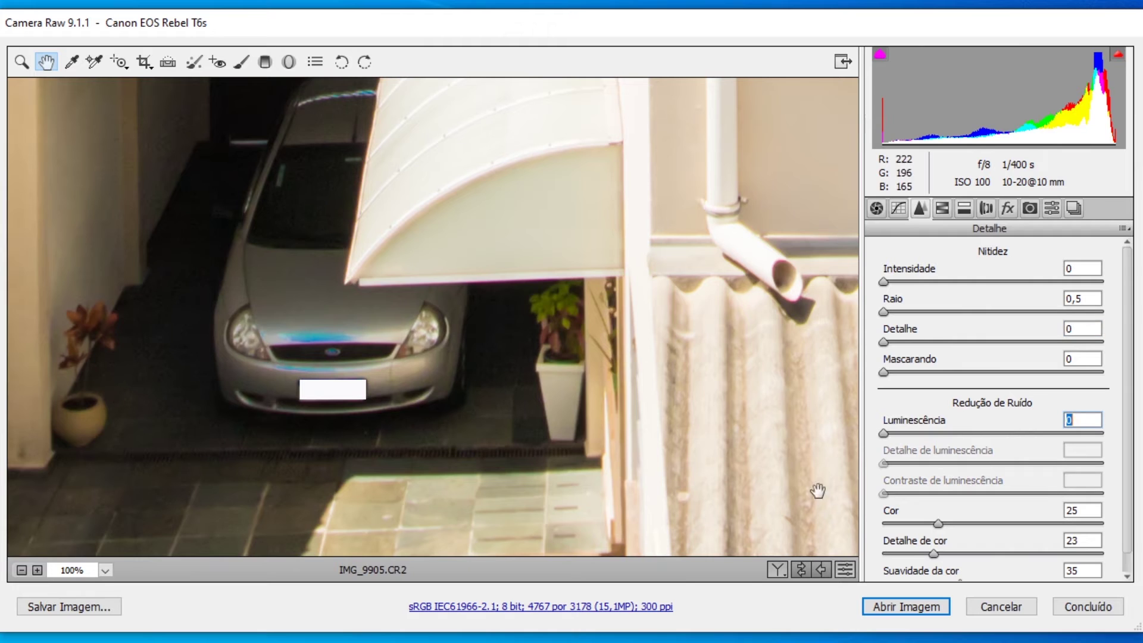
pyautogui.moveTo(937, 525); pyautogui.dragTo(701, 514)
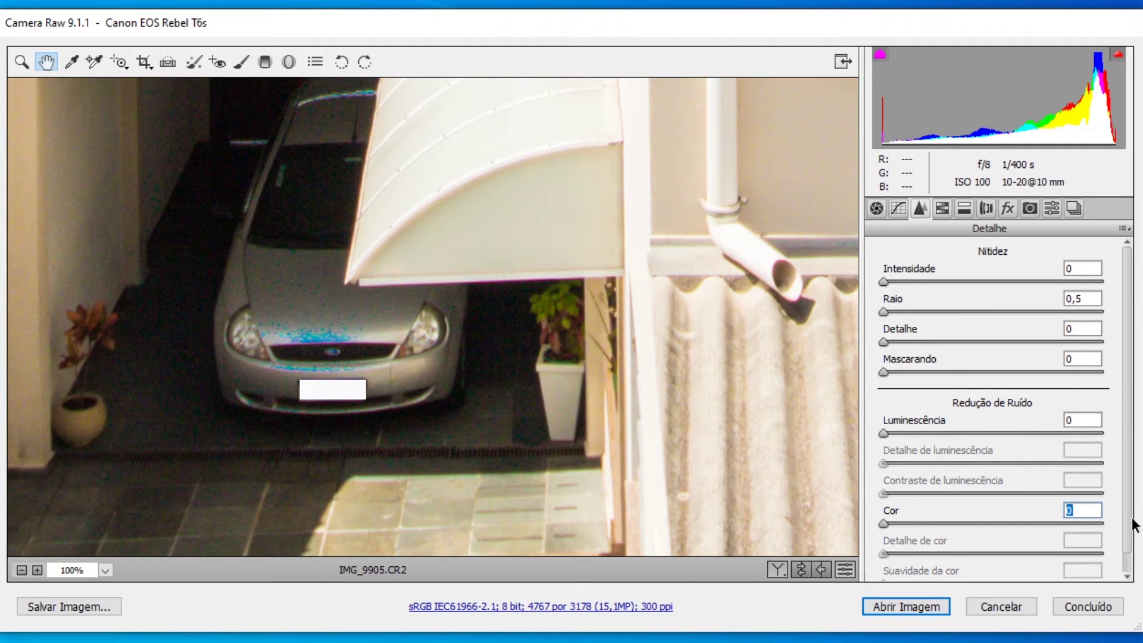
pyautogui.scroll(-1, 1133, 523)
pyautogui.scroll(1, 1133, 524)
# - Set the sharpening to intensity (Intensidade) 29, radius (Raio) 0,8 and detail (Detalhe) 24, checking the tiled-roof houses at 100%
pyautogui.moveTo(526, 275); pyautogui.dragTo(562, 498)
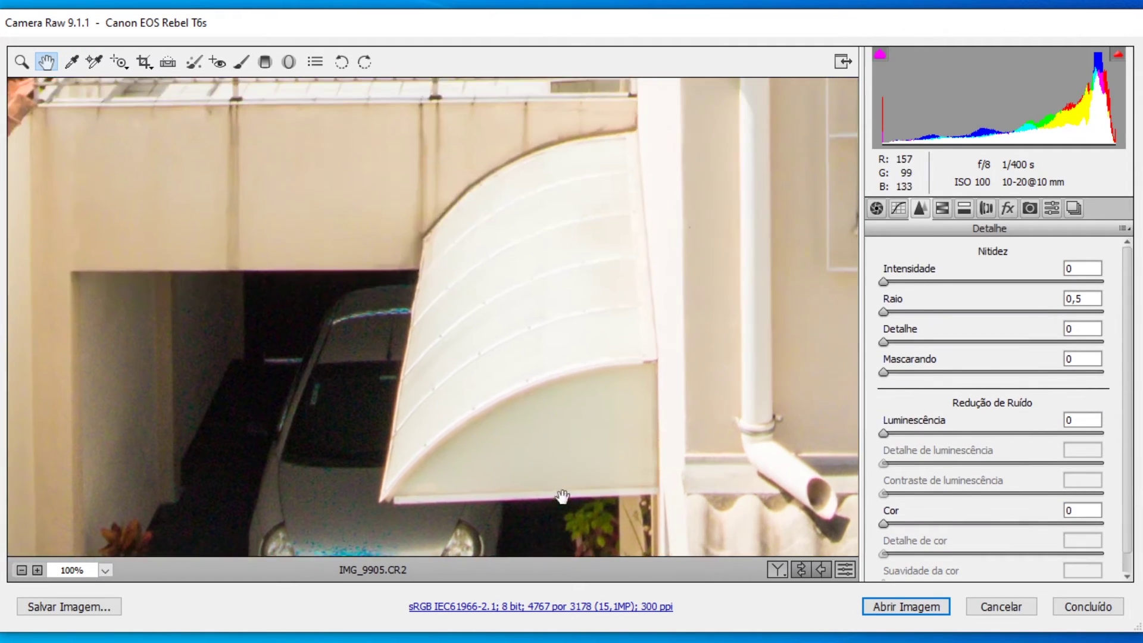
pyautogui.moveTo(536, 334); pyautogui.dragTo(509, 366)
pyautogui.moveTo(463, 228); pyautogui.dragTo(417, 389)
pyautogui.moveTo(430, 251); pyautogui.dragTo(657, 403)
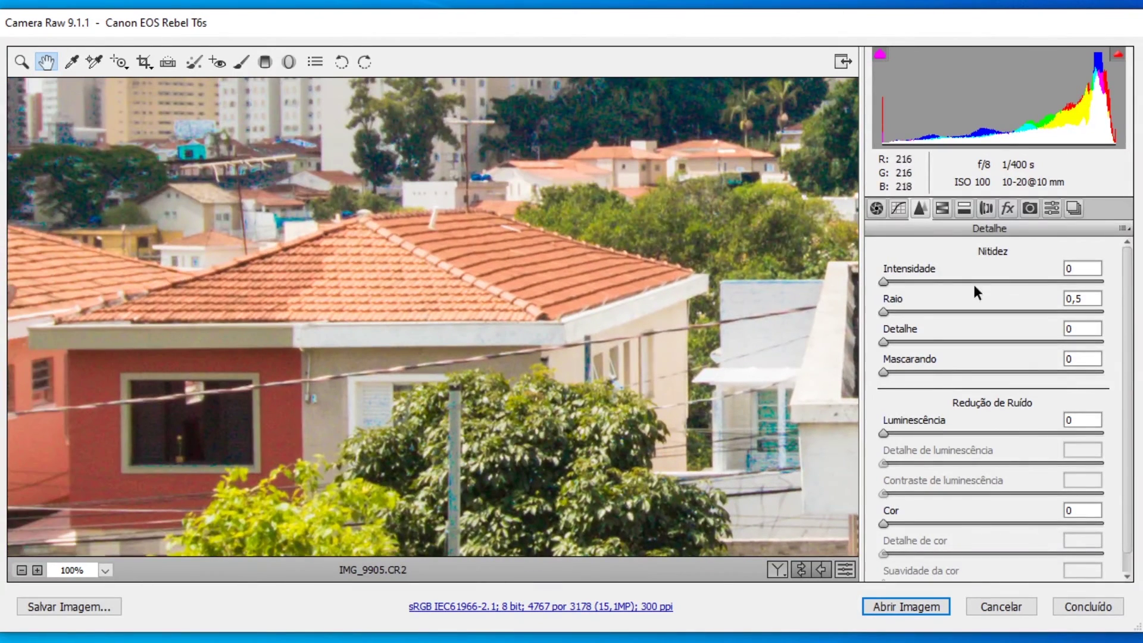
pyautogui.moveTo(894, 283)
pyautogui.mouseDown()
pyautogui.moveTo(929, 282)
pyautogui.moveTo(914, 288)
pyautogui.mouseUp()
pyautogui.moveTo(472, 293); pyautogui.dragTo(472, 327)
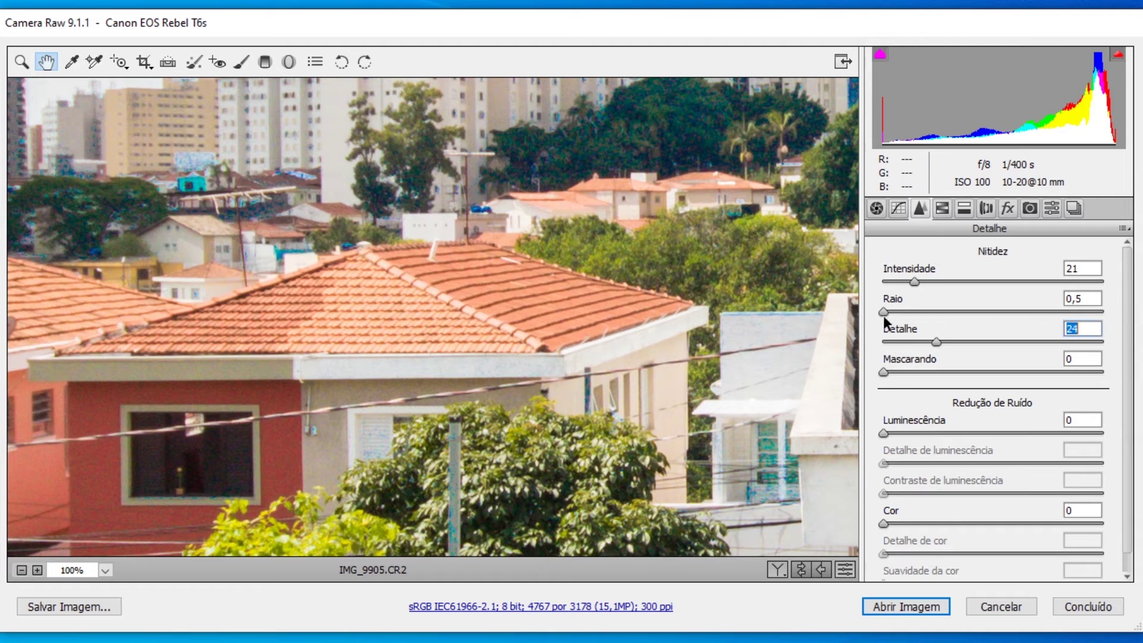
pyautogui.moveTo(895, 307); pyautogui.dragTo(928, 279)
pyautogui.moveTo(632, 368); pyautogui.dragTo(719, 462)
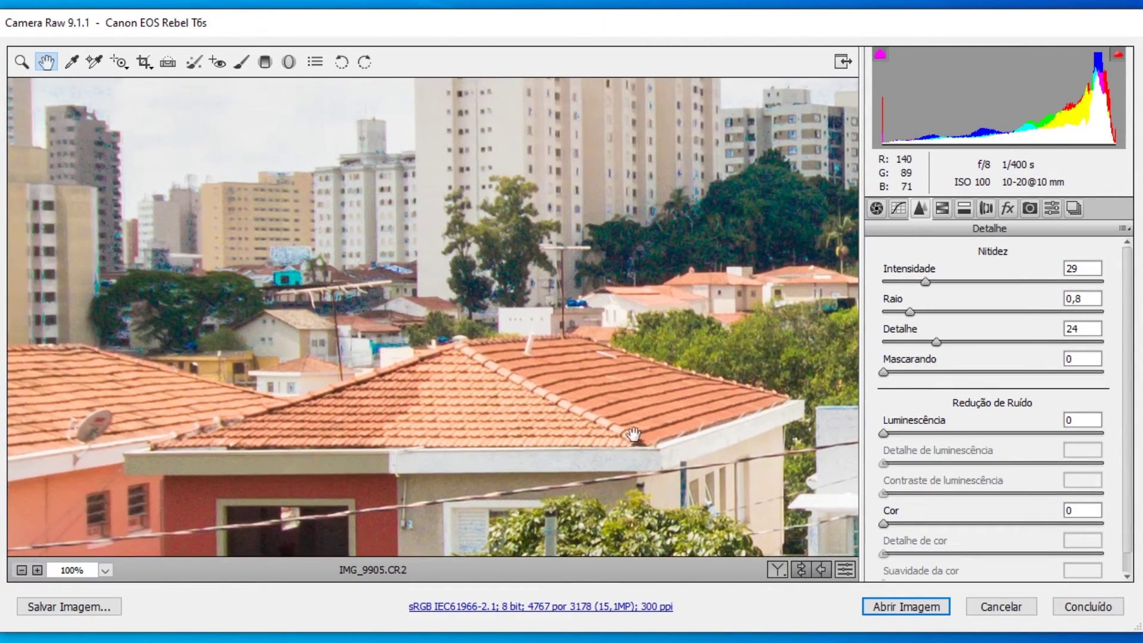
pyautogui.click(934, 339)
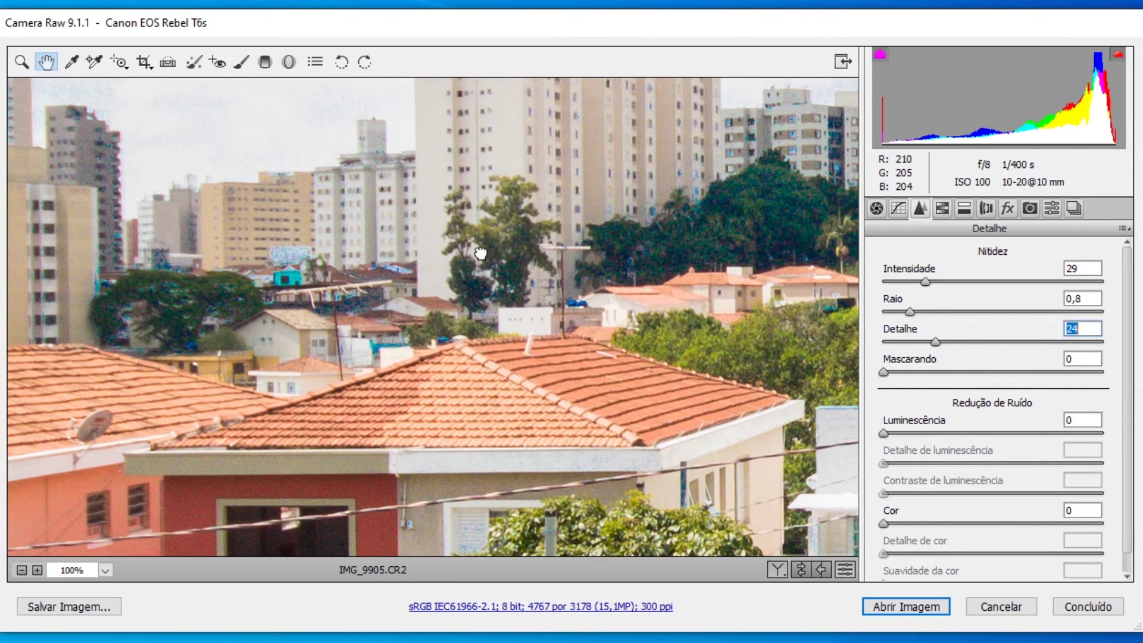
# - Raise the sharpening intensity (Intensidade) to 31 and detail (Detalhe) to 26, checking the apartment towers behind the roofs
pyautogui.moveTo(479, 253); pyautogui.dragTo(619, 330)
pyautogui.moveTo(926, 280)
pyautogui.mouseDown()
pyautogui.moveTo(1006, 279)
pyautogui.moveTo(930, 285)
pyautogui.mouseUp()
pyautogui.moveTo(510, 470); pyautogui.dragTo(513, 441)
pyautogui.moveTo(440, 429); pyautogui.dragTo(522, 410)
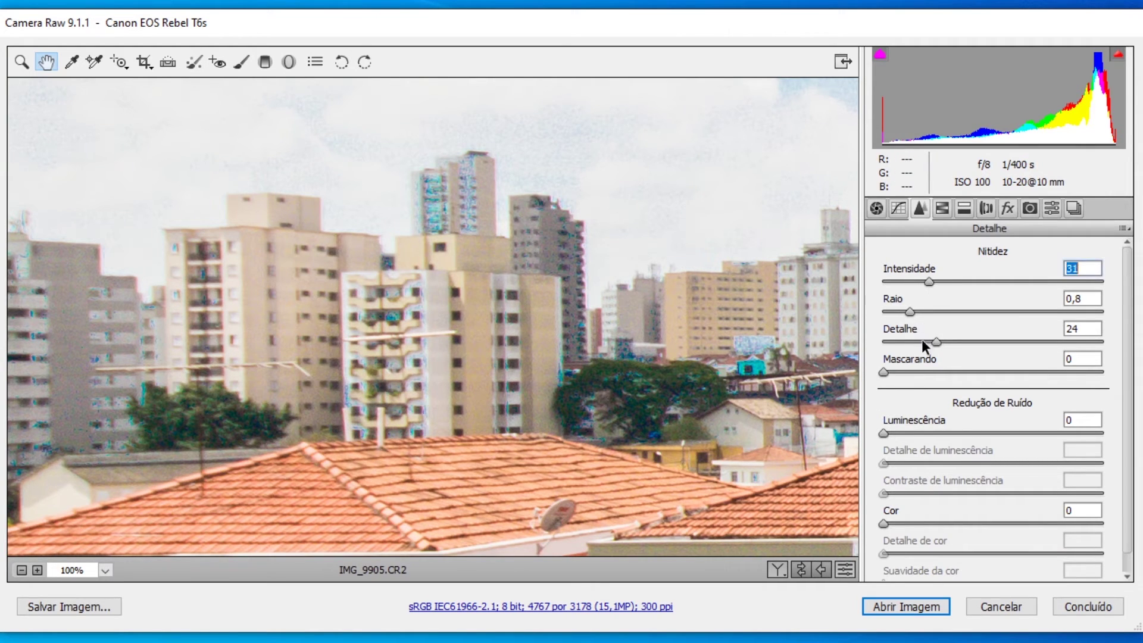
pyautogui.moveTo(936, 342); pyautogui.dragTo(941, 343)
# - Set the luminance noise reduction (Luminescência) to 12 and 18, checking the towers and the cloudy sky
pyautogui.moveTo(916, 433)
pyautogui.mouseDown()
pyautogui.moveTo(963, 434)
pyautogui.moveTo(908, 435)
pyautogui.mouseUp()
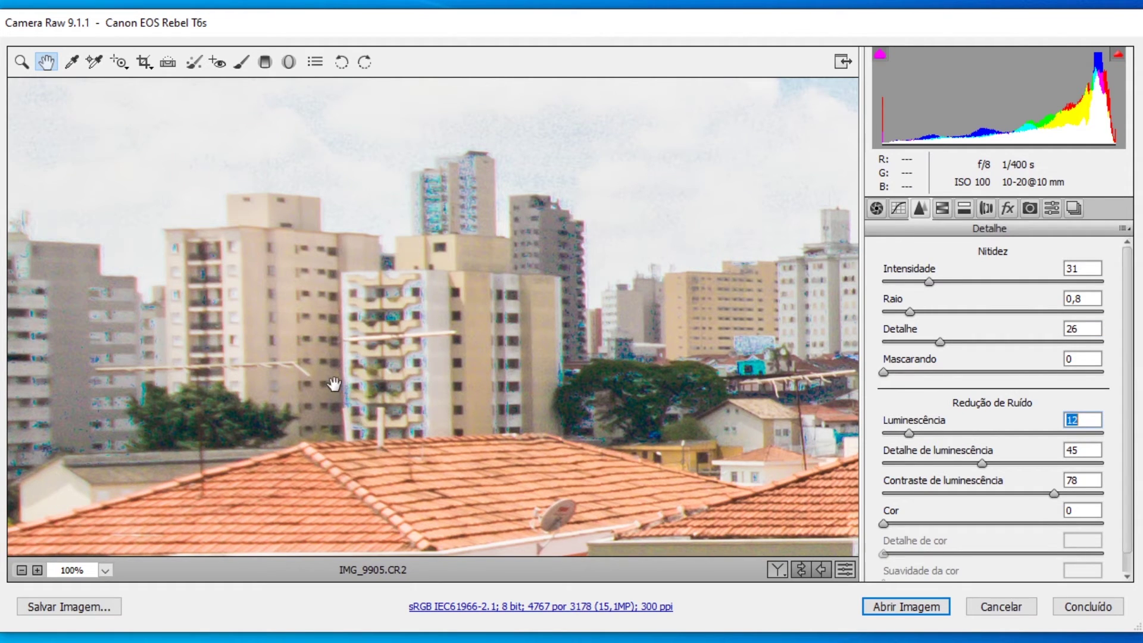
pyautogui.moveTo(405, 200); pyautogui.dragTo(422, 529)
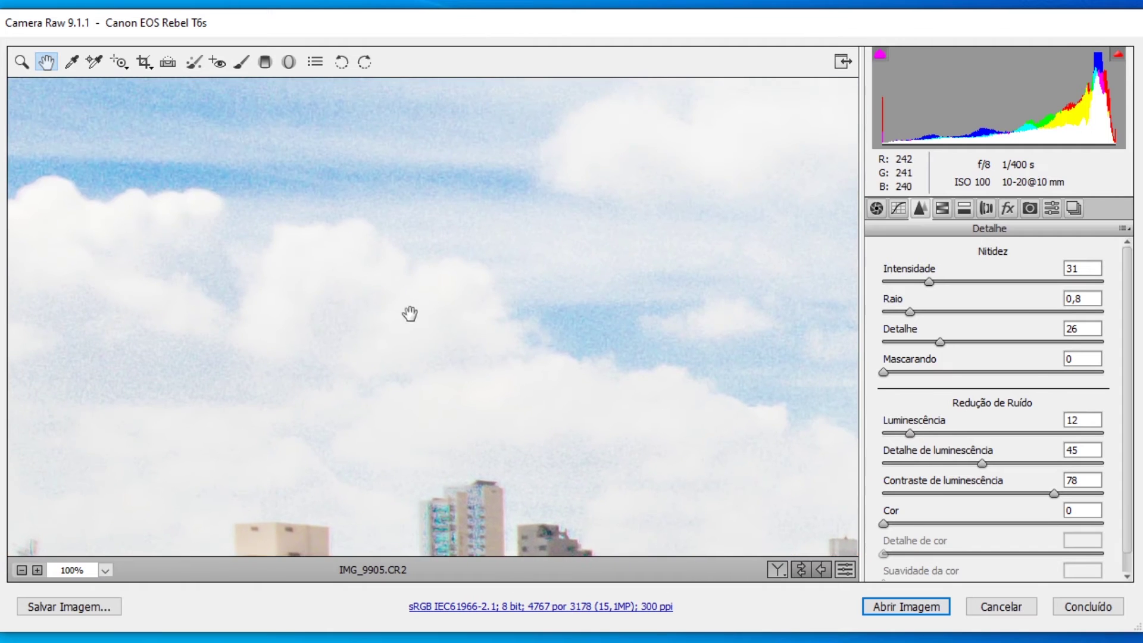
pyautogui.moveTo(419, 372); pyautogui.dragTo(476, 551)
pyautogui.click(929, 281)
pyautogui.moveTo(909, 433); pyautogui.dragTo(924, 433)
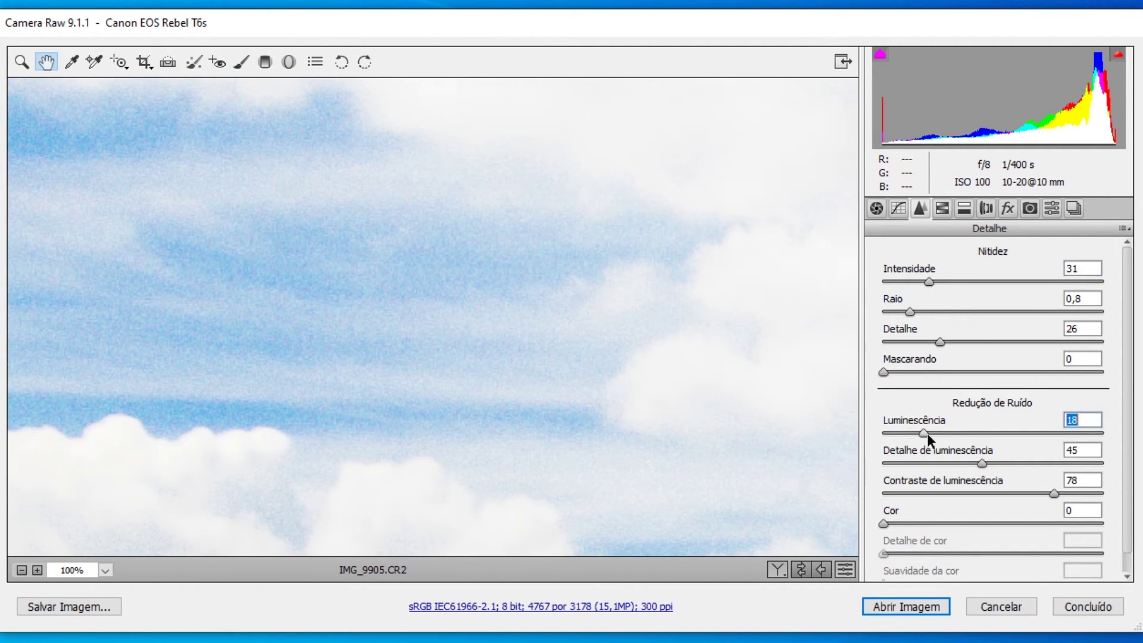
# - Set the luminance contrast (Contraste de luminescência) and luminance detail (Detalhe de luminescência) to 0, and check the sky and blue-striped towers
pyautogui.moveTo(1055, 493); pyautogui.dragTo(879, 494)
pyautogui.moveTo(981, 463); pyautogui.dragTo(851, 459)
pyautogui.moveTo(543, 316); pyautogui.dragTo(542, 214)
pyautogui.moveTo(488, 441); pyautogui.dragTo(486, 48)
pyautogui.moveTo(457, 332); pyautogui.dragTo(584, 302)
pyautogui.moveTo(428, 437); pyautogui.dragTo(723, 302)
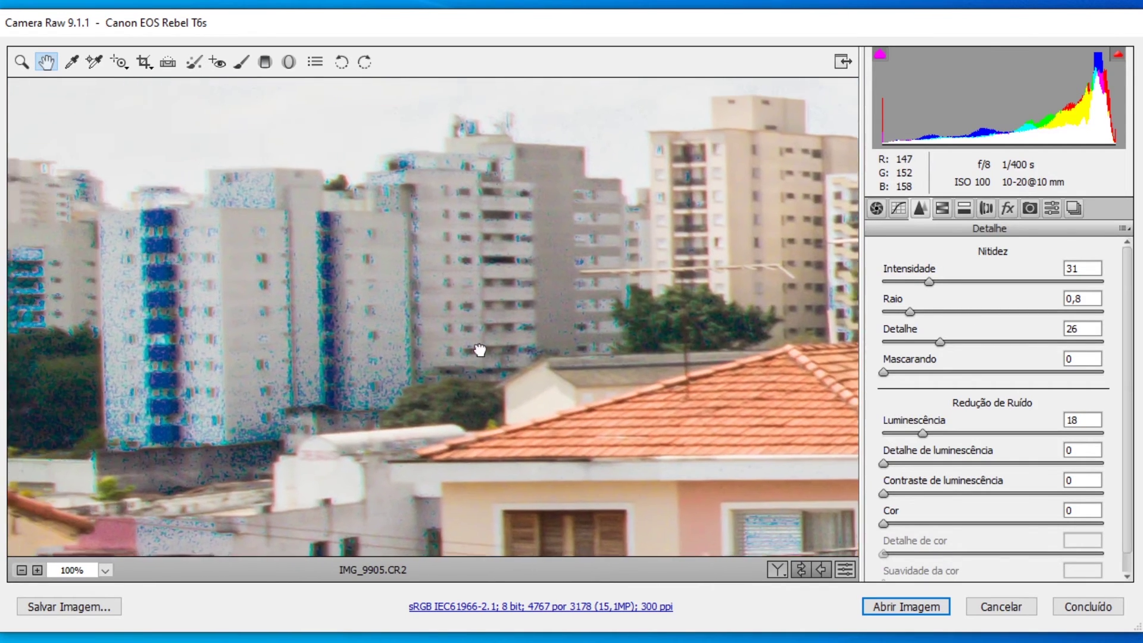
# - Set the luminance (Luminescência) and colour (Cor) noise reduction to 25 each, checking the blue-striped towers
pyautogui.moveTo(477, 345); pyautogui.dragTo(631, 311)
pyautogui.moveTo(935, 434)
pyautogui.mouseDown()
pyautogui.moveTo(946, 430)
pyautogui.moveTo(934, 430)
pyautogui.mouseUp()
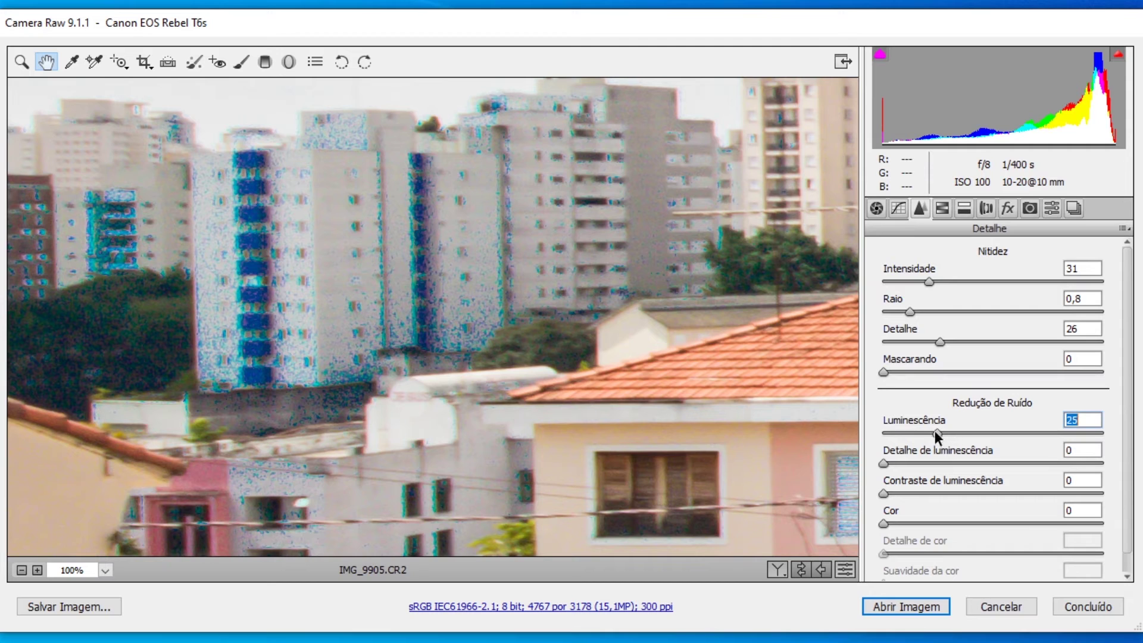
pyautogui.press('Tab')
pyautogui.press('Tab')
pyautogui.moveTo(901, 522); pyautogui.dragTo(937, 527)
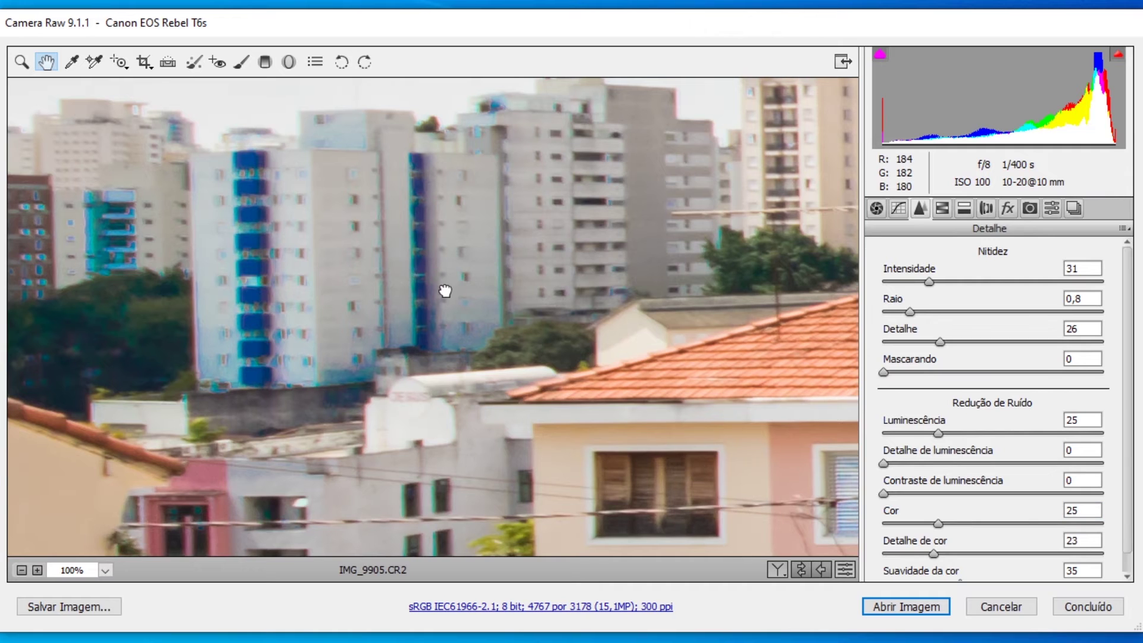
# - Set the colour noise detail (Detalhe de cor) to 24 and colour smoothness (Suavidade da cor) to 25, checking the blue-striped towers
pyautogui.moveTo(444, 235); pyautogui.dragTo(445, 290)
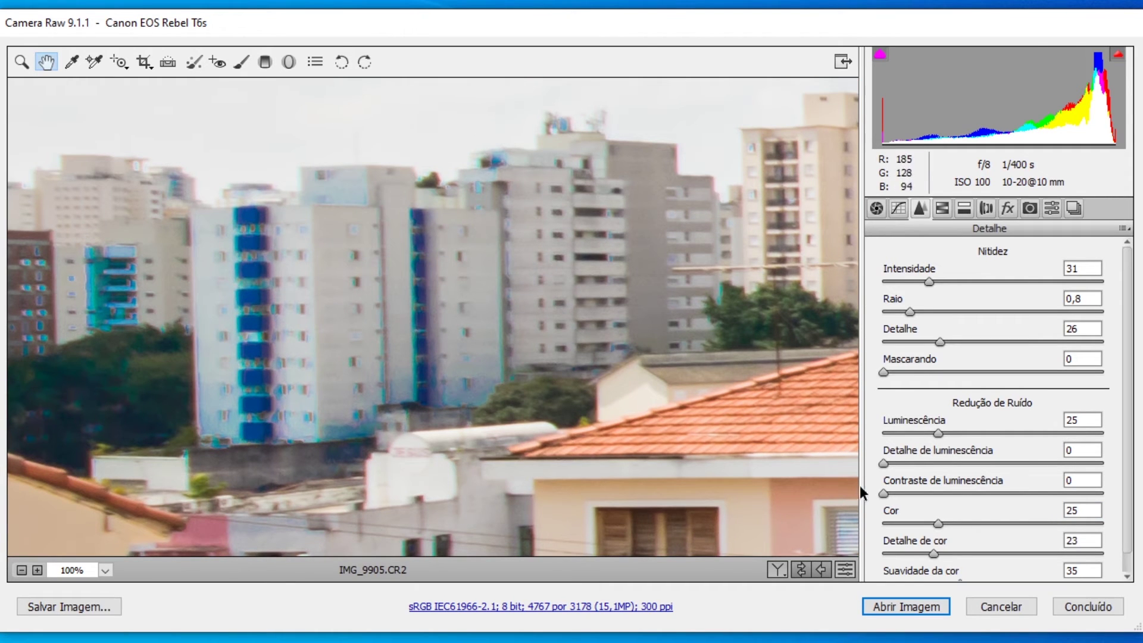
pyautogui.moveTo(238, 296); pyautogui.dragTo(574, 298)
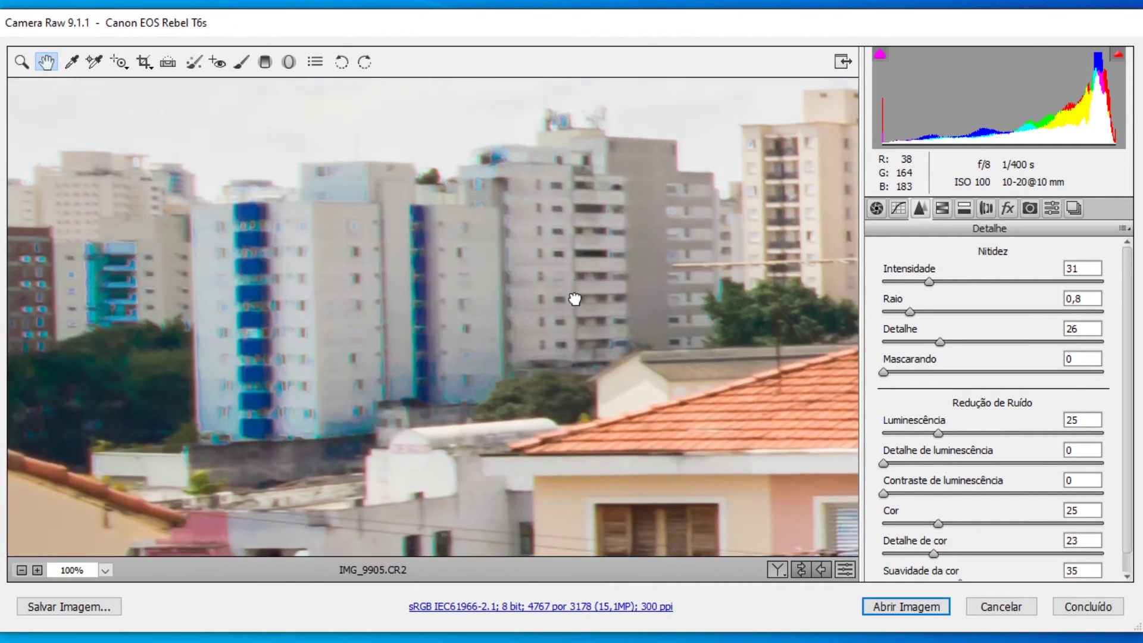
pyautogui.scroll(-1, 1126, 468)
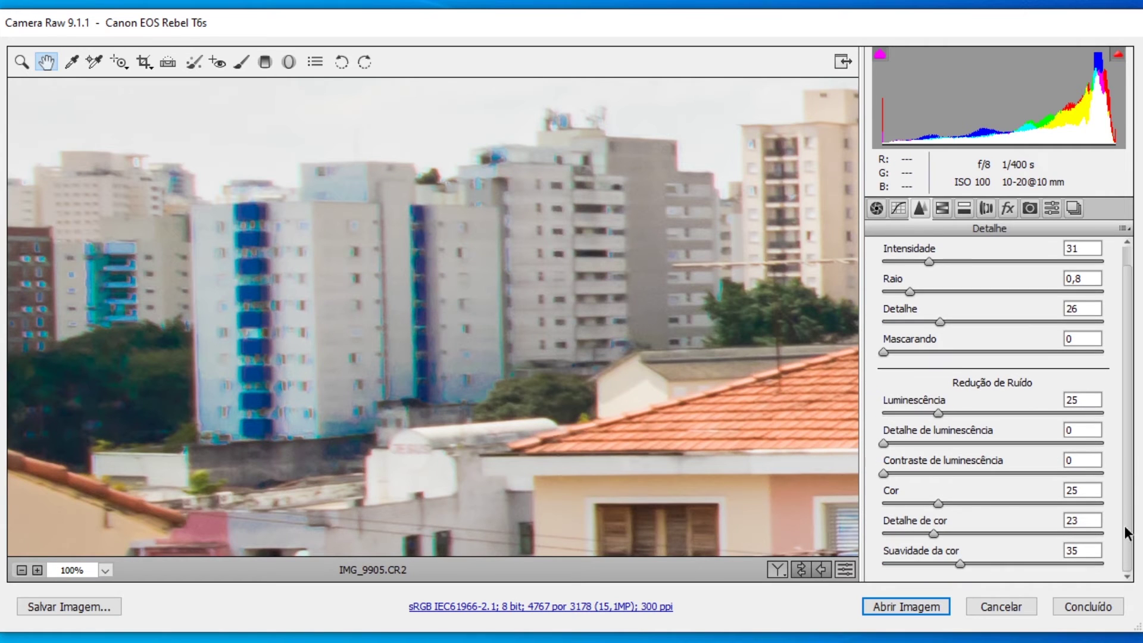
pyautogui.moveTo(934, 532); pyautogui.dragTo(833, 559)
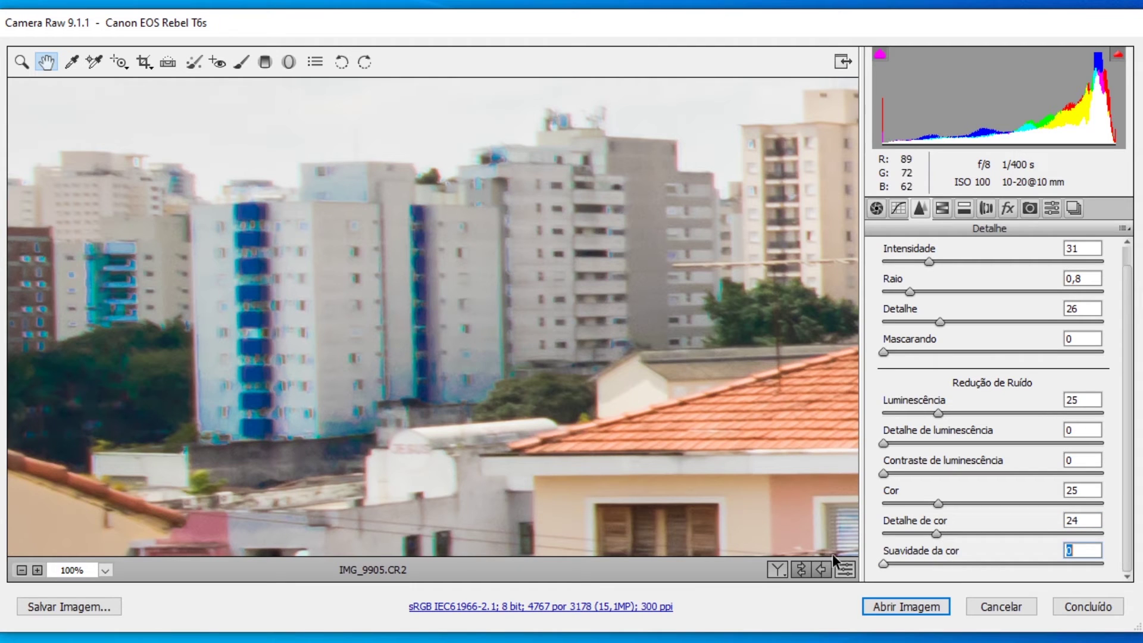
pyautogui.moveTo(918, 559); pyautogui.dragTo(938, 559)
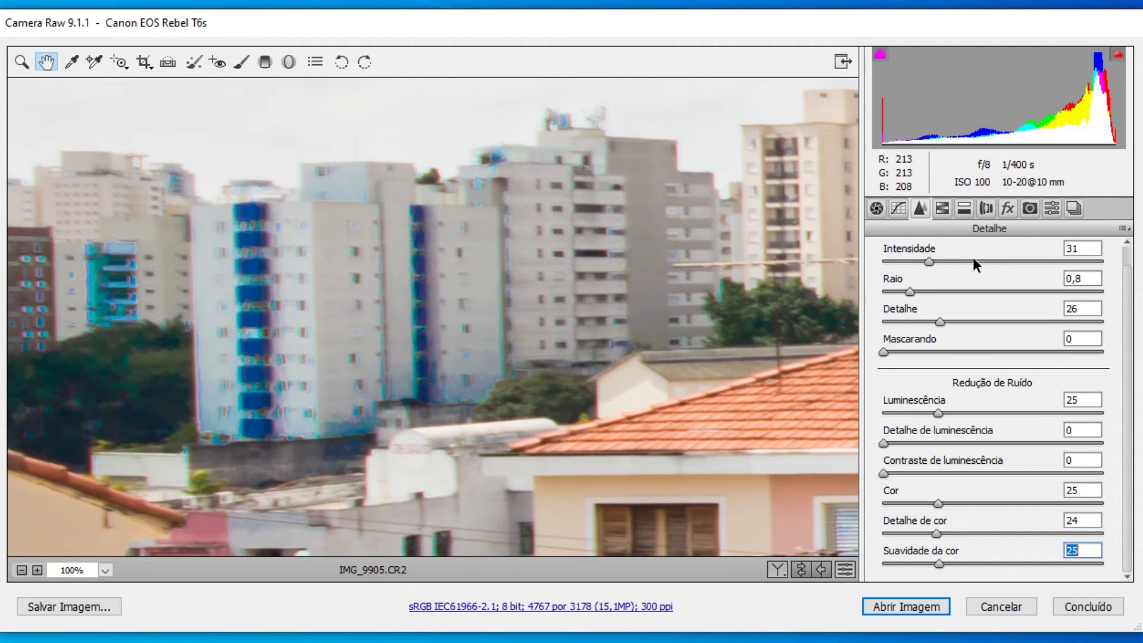
# - Set the HSL saturation of Águas to +54 and Azuis to +73, checking the effect on the whole photo
pyautogui.click(942, 208)
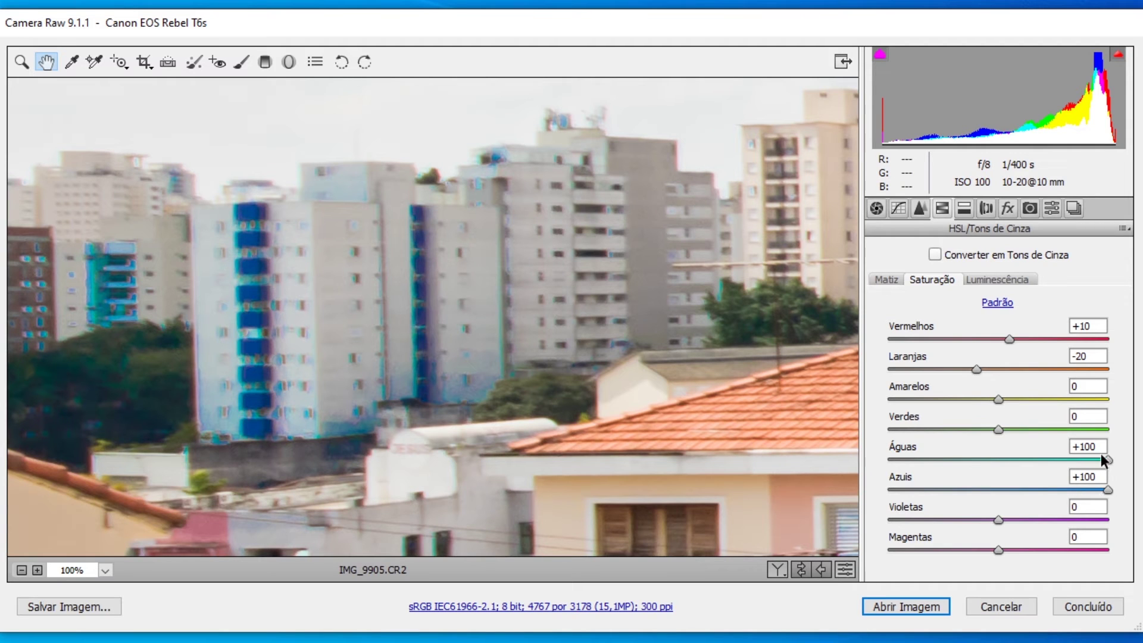
pyautogui.moveTo(1108, 459); pyautogui.dragTo(1071, 501)
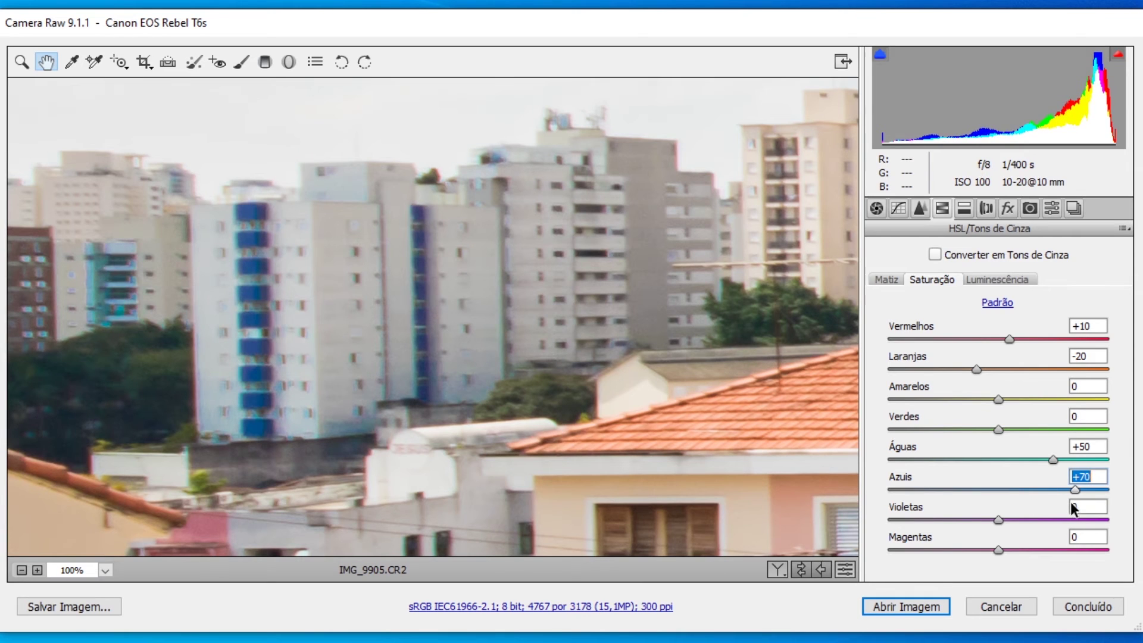
pyautogui.click(105, 570)
pyautogui.click(110, 523)
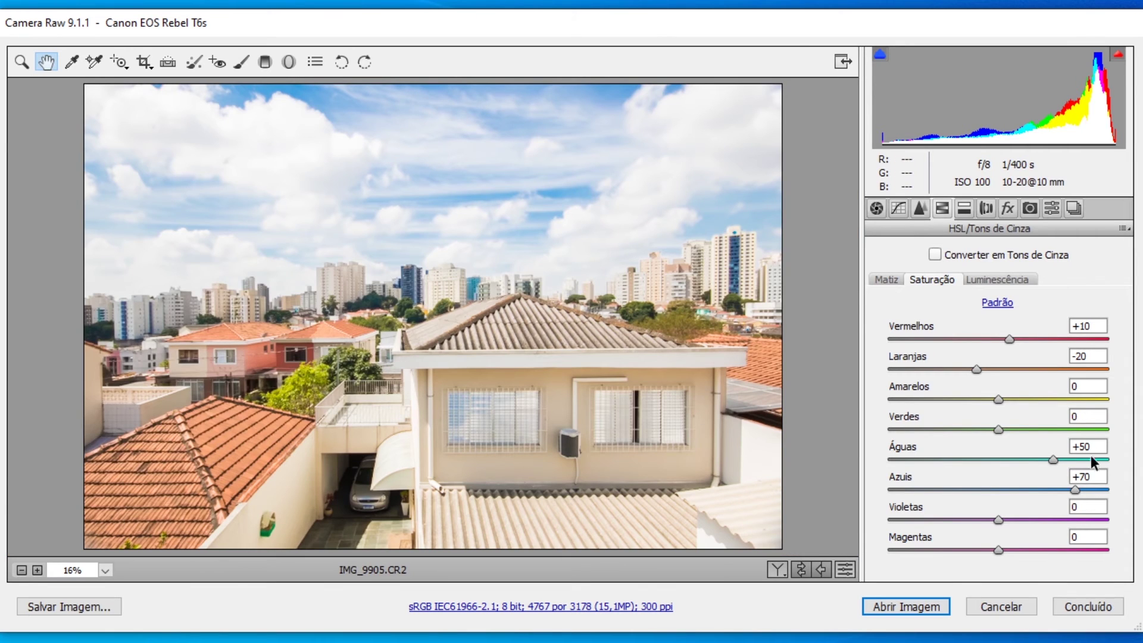
pyautogui.moveTo(1055, 459); pyautogui.dragTo(1059, 458)
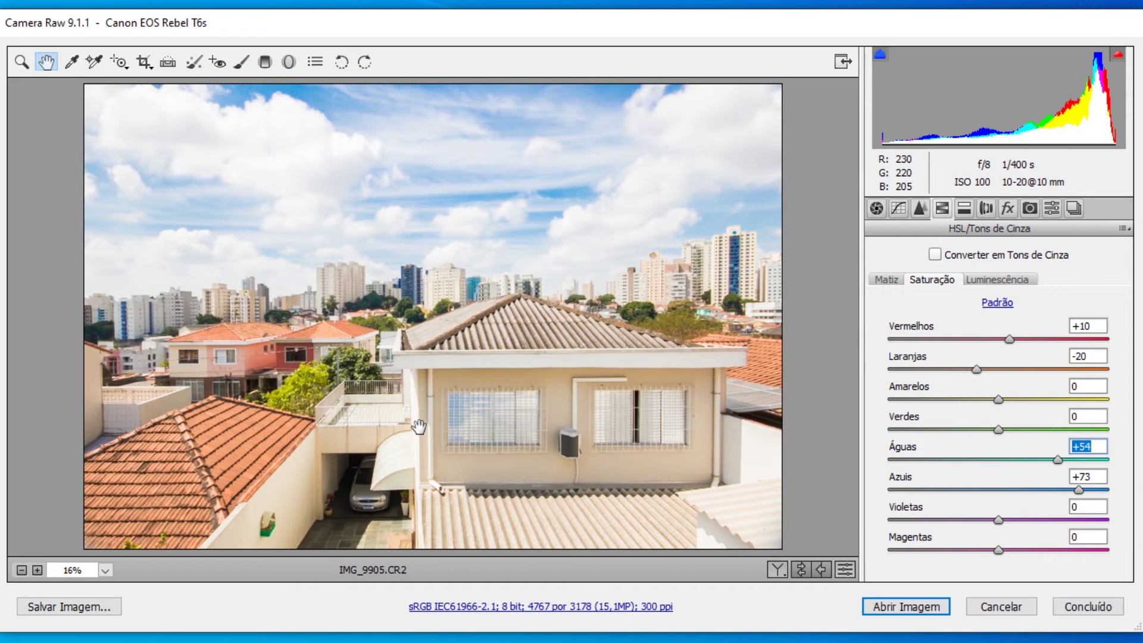
# - Set the basic exposure (Exposição) to +0,90, contrast (Contraste) to +42, shadows (Sombras) to +35 and saturation (Saturação) to +20
pyautogui.click(873, 211)
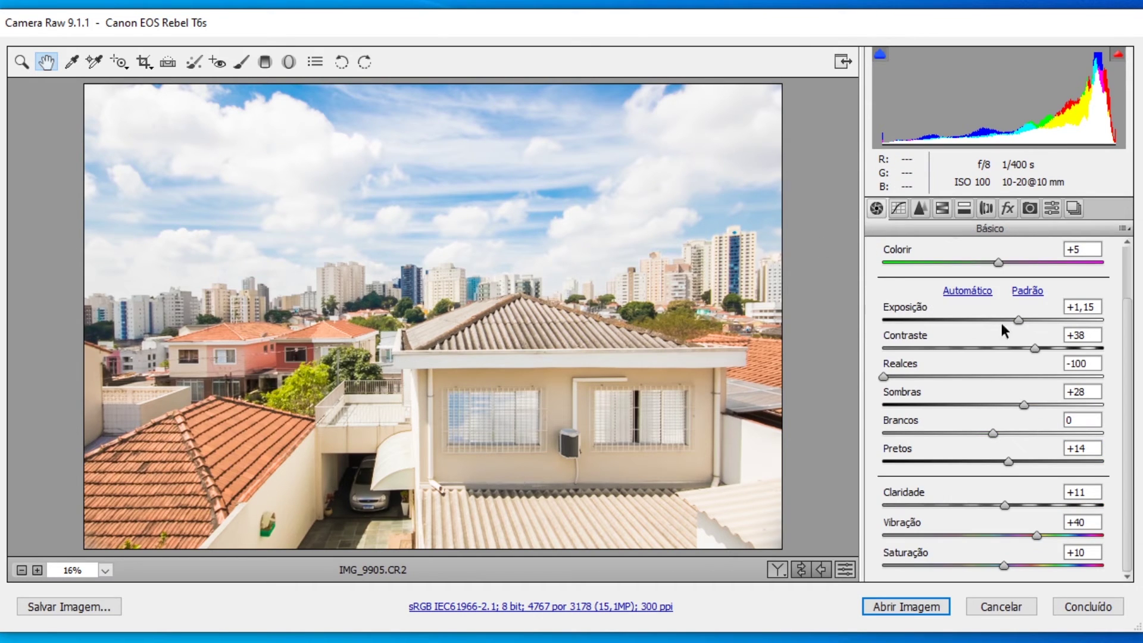
pyautogui.moveTo(1017, 319); pyautogui.dragTo(1013, 319)
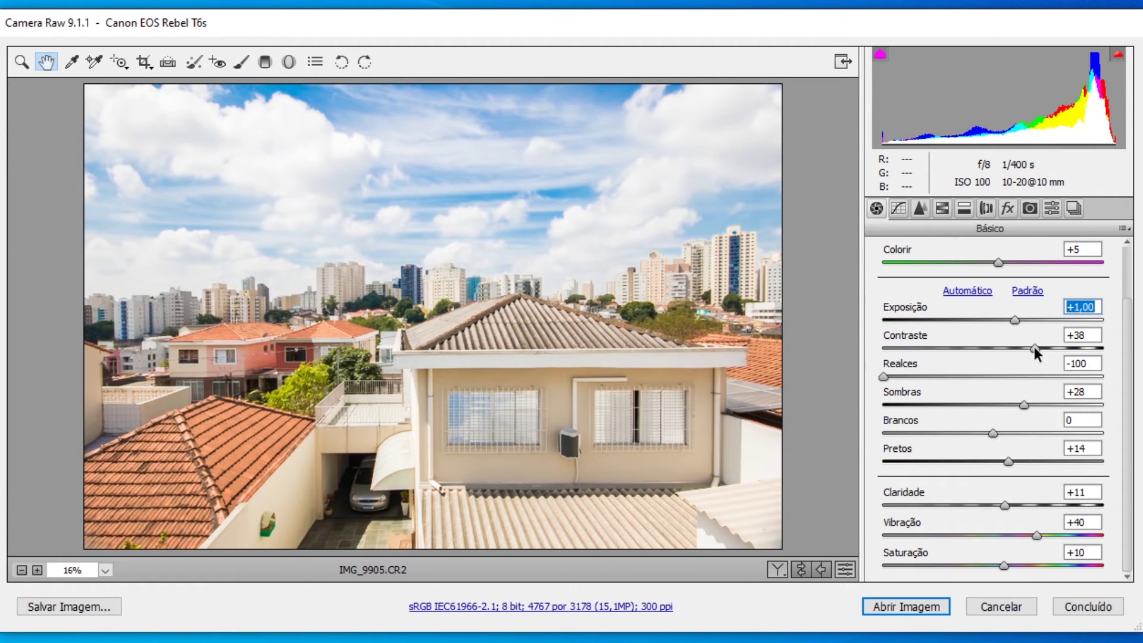
pyautogui.moveTo(1035, 344); pyautogui.dragTo(1012, 320)
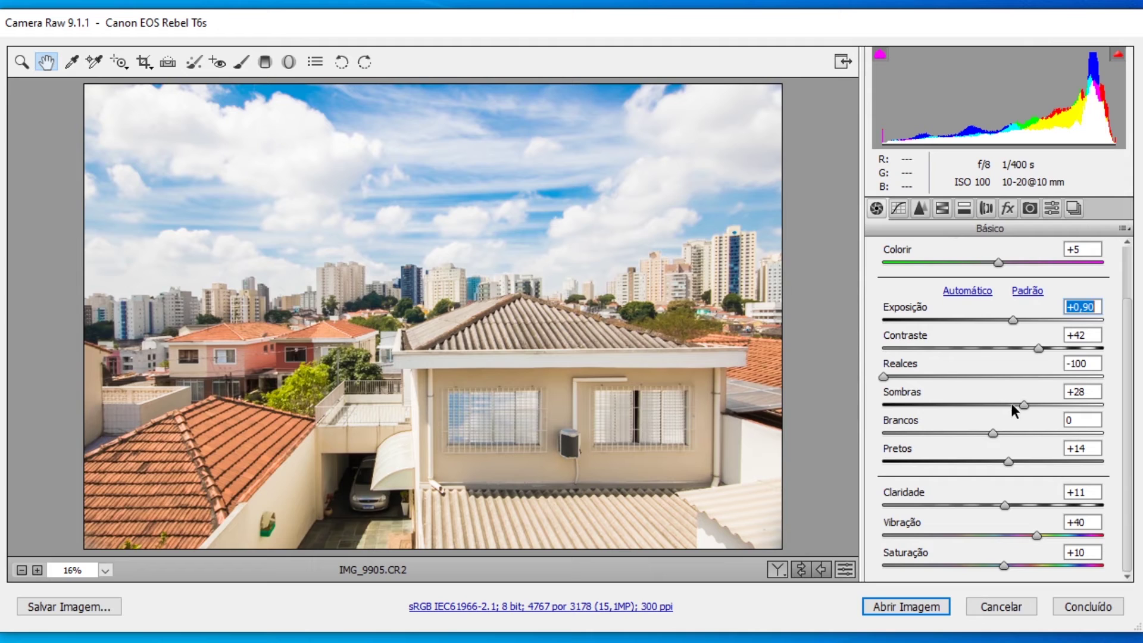
pyautogui.moveTo(1029, 404)
pyautogui.mouseDown()
pyautogui.moveTo(1053, 403)
pyautogui.moveTo(1036, 402)
pyautogui.mouseUp()
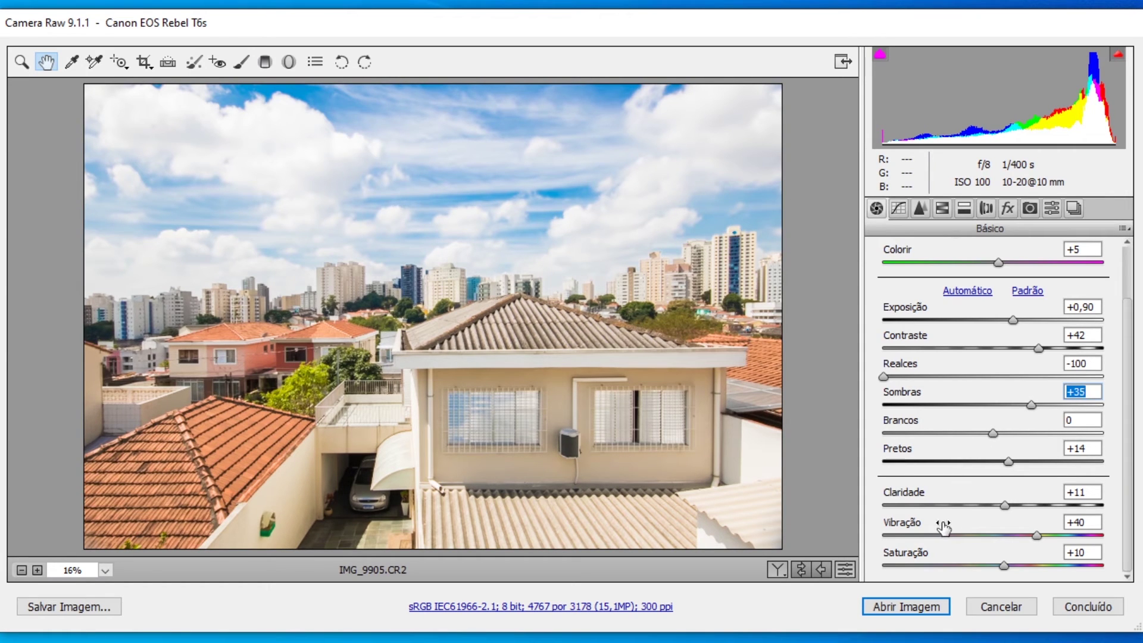
pyautogui.moveTo(1008, 566); pyautogui.dragTo(1015, 565)
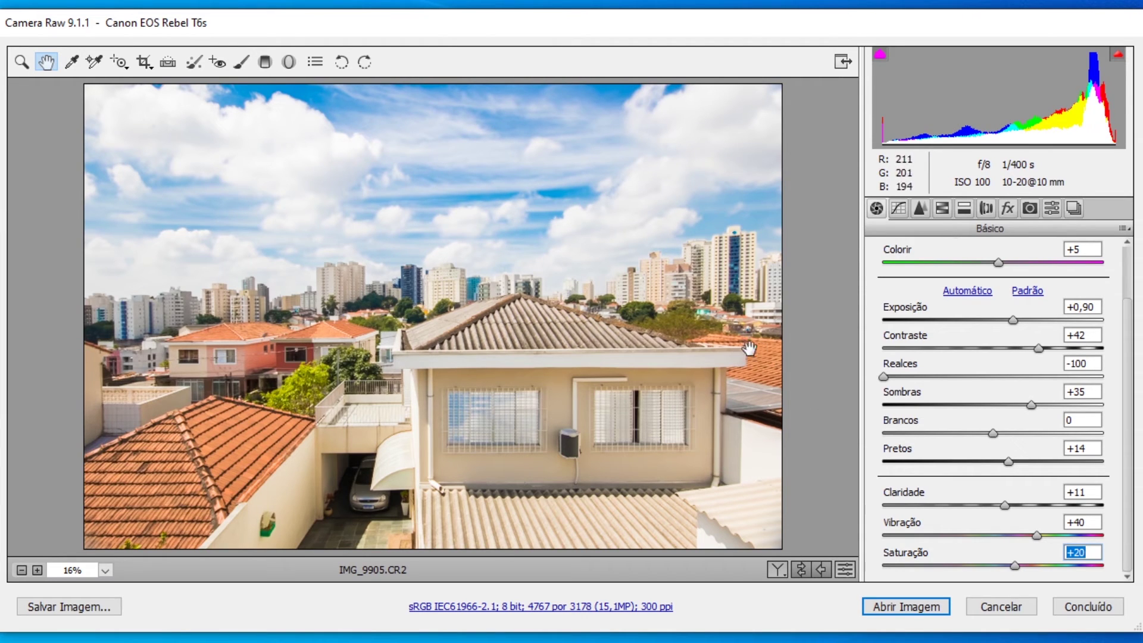
# - Set the orange (Laranjas) saturation to -31 and open the developed photo in Photoshop
pyautogui.click(942, 208)
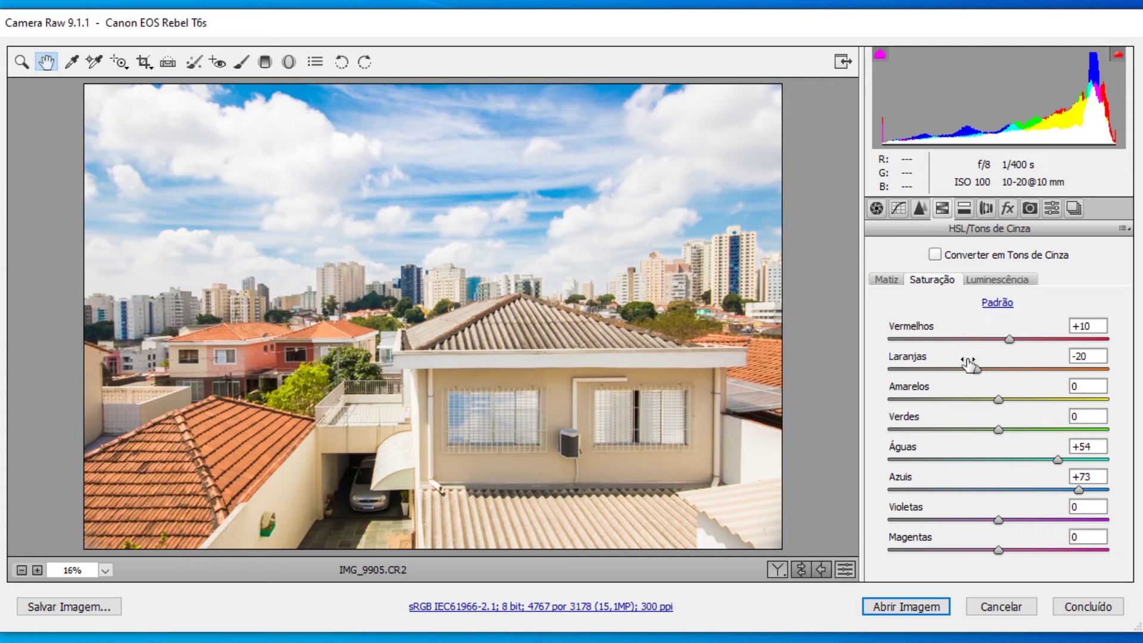
pyautogui.moveTo(970, 368); pyautogui.dragTo(963, 367)
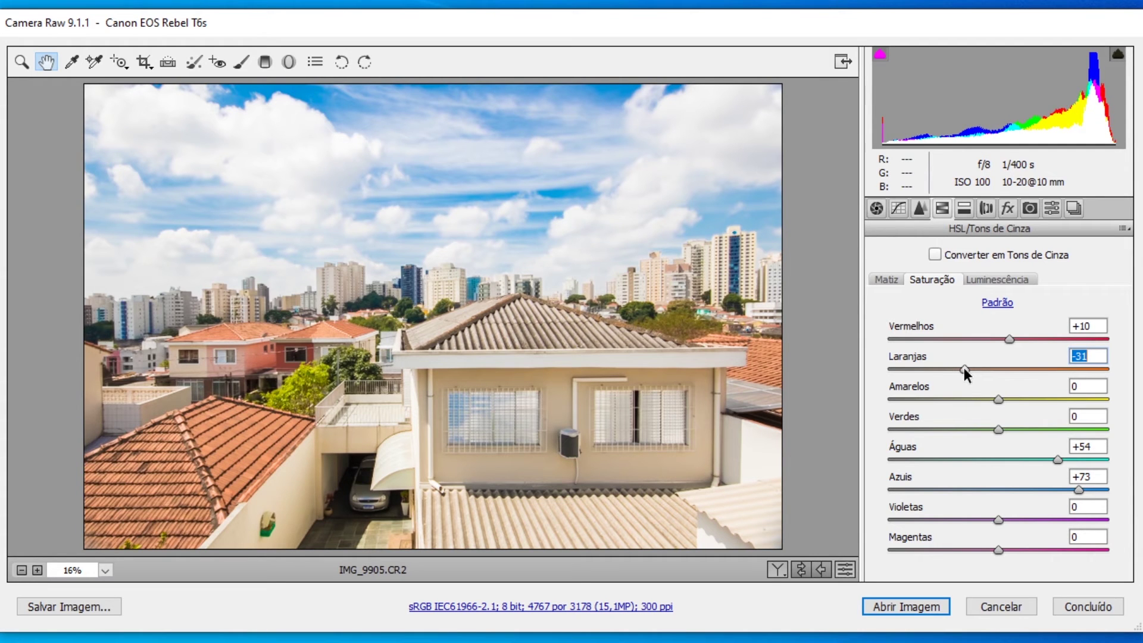
pyautogui.click(896, 604)
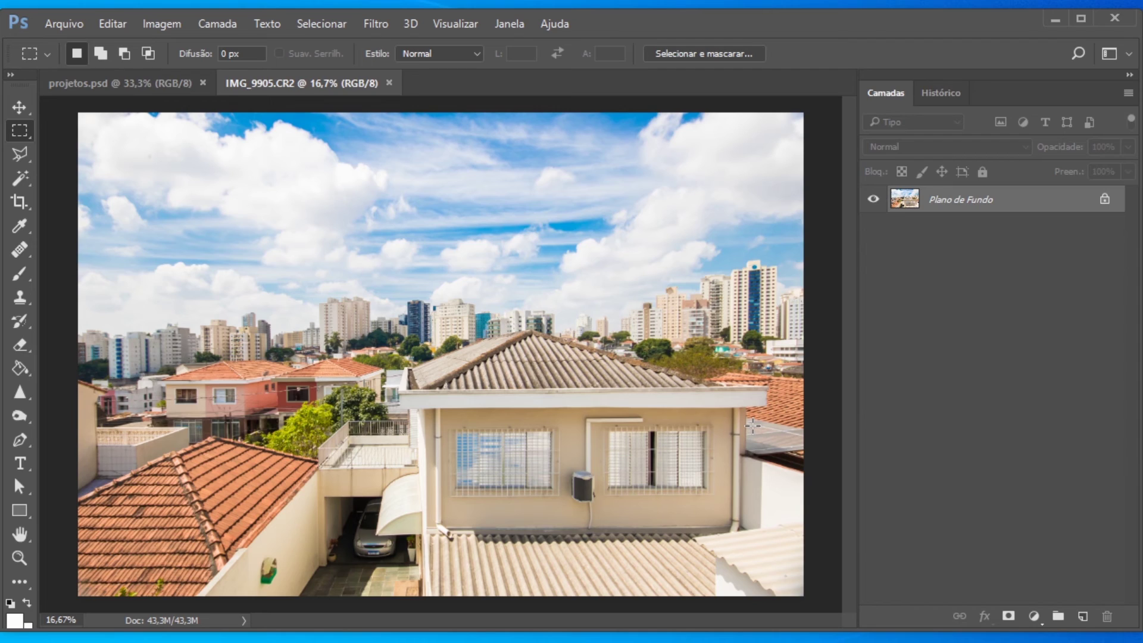
# - Bring up the file-opening dialog and inspect the raw file IMG_9905 and its sidecar IMG_9905.xmp
pyautogui.click(63, 23)
pyautogui.click(84, 62)
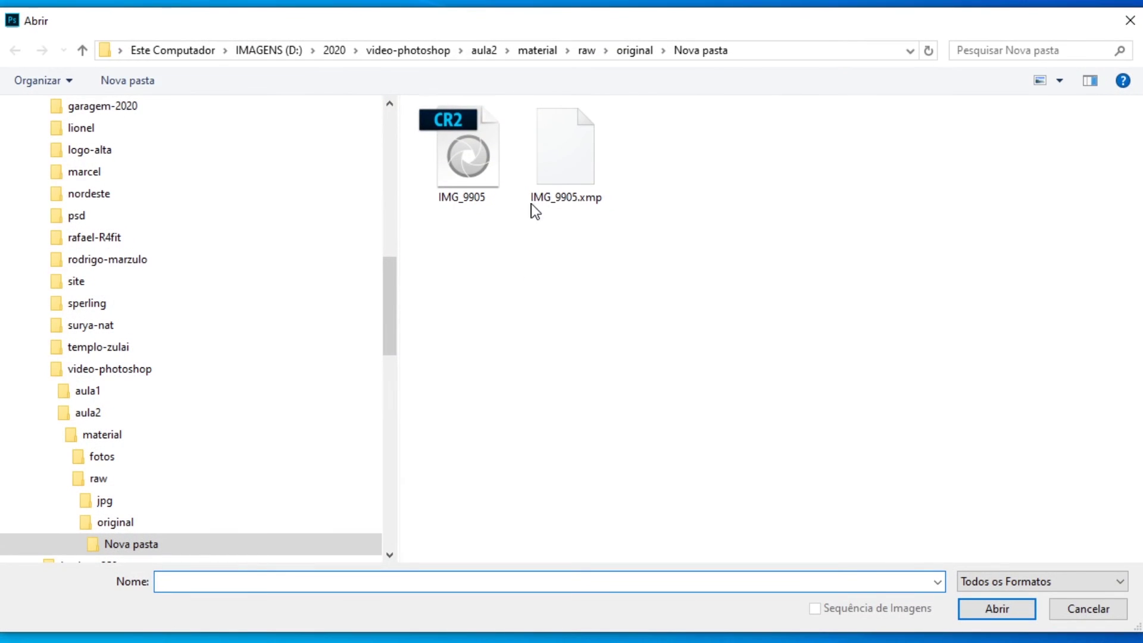
pyautogui.click(571, 171)
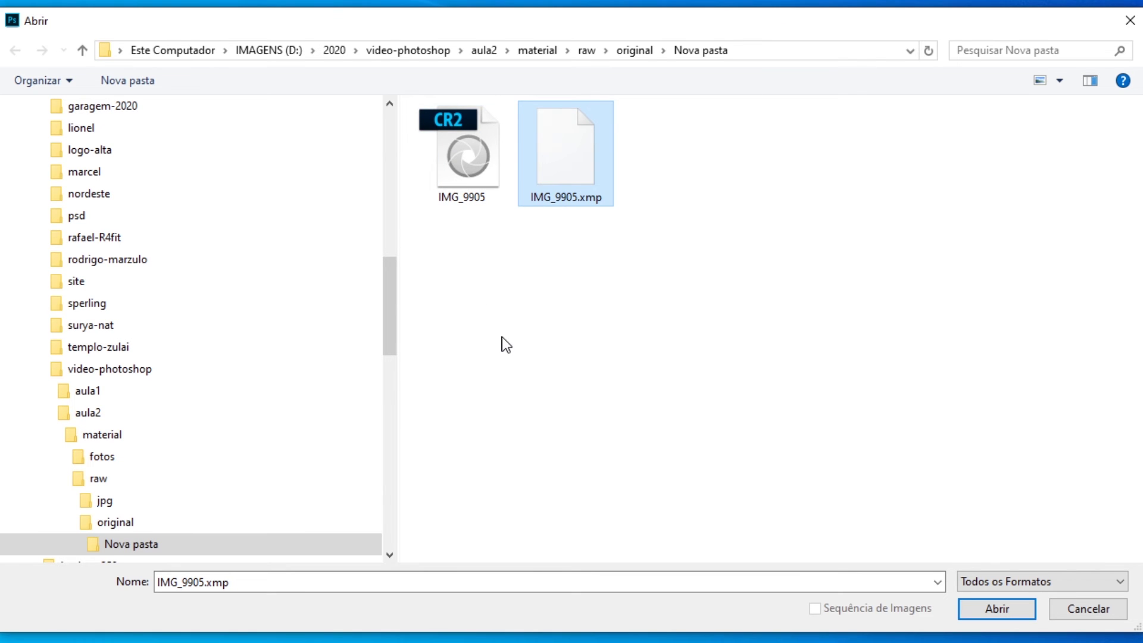
pyautogui.click(448, 172)
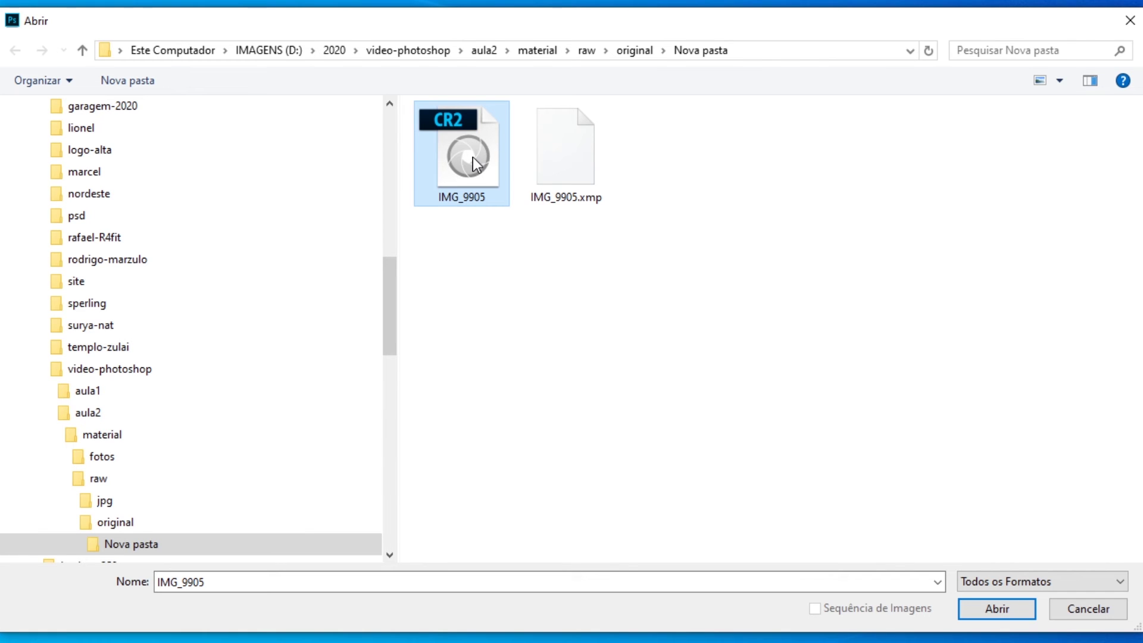
pyautogui.click(575, 167)
# - Create a new folder inside the current one and paste a copy of the raw file IMG_9905 into it
pyautogui.rightClick(520, 285)
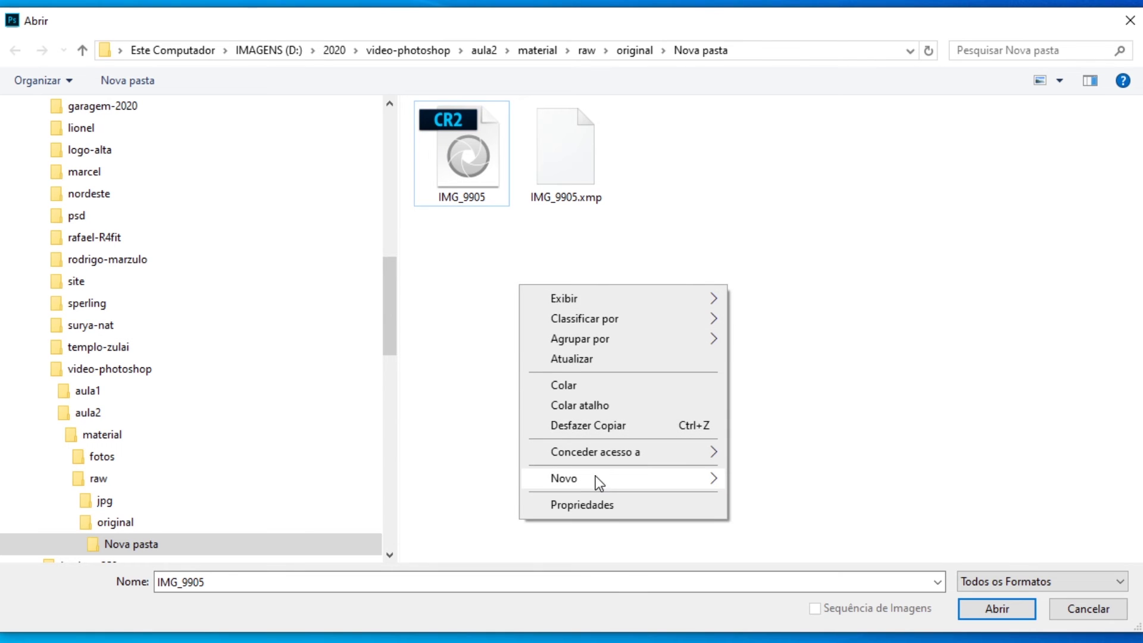
pyautogui.moveTo(614, 490)
pyautogui.click(766, 479)
pyautogui.press('Return')
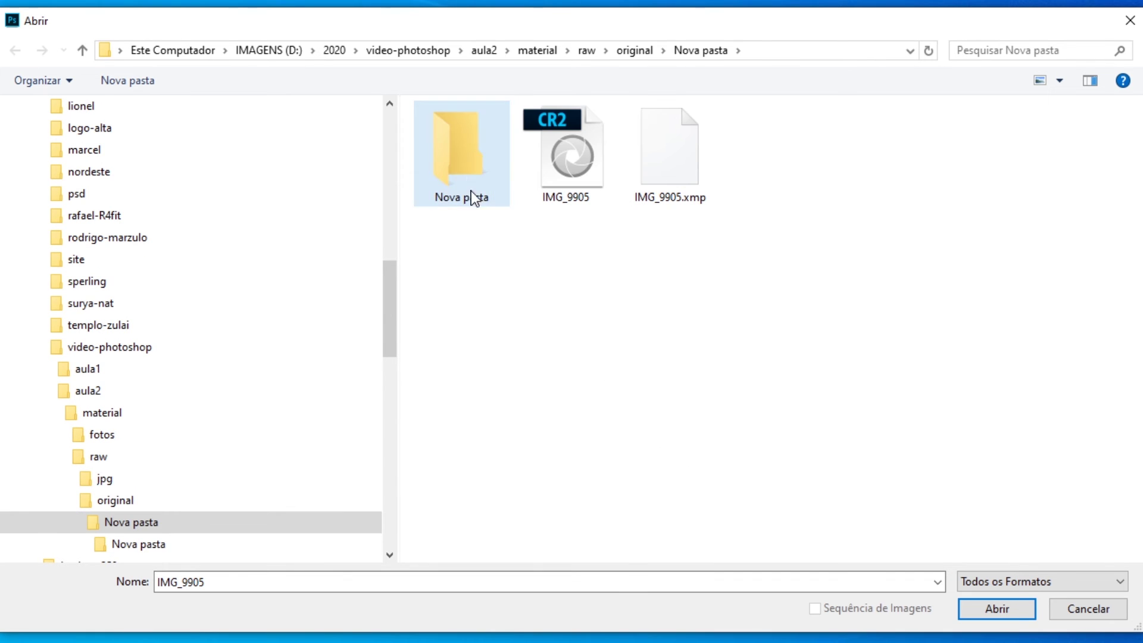
pyautogui.doubleClick(470, 185)
pyautogui.hotkey('ctrl', 'v')
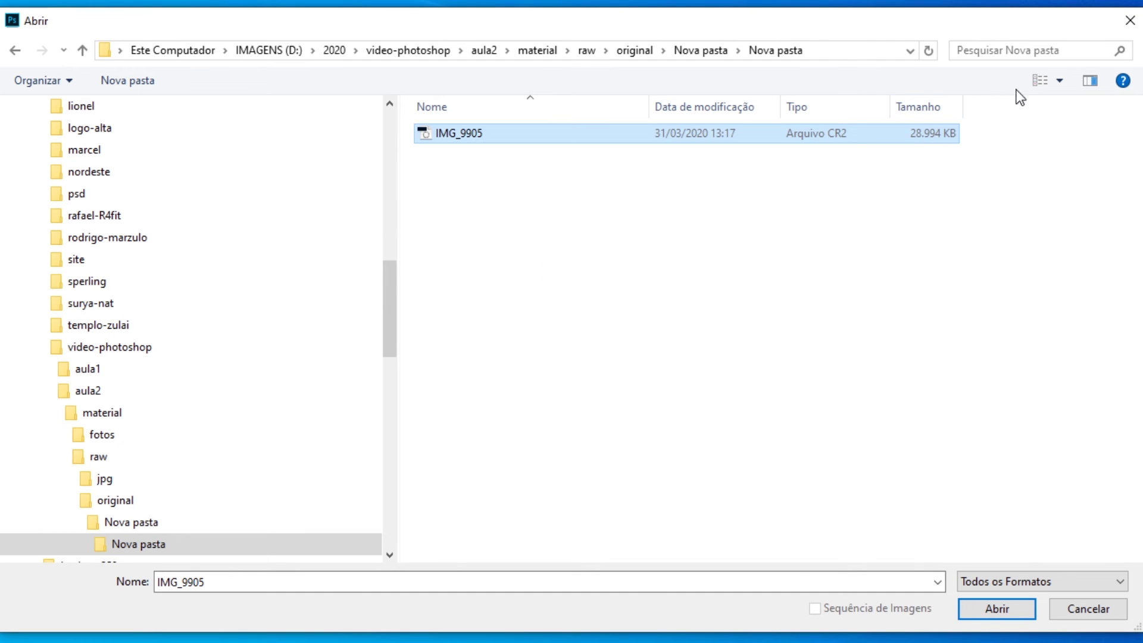
# - Show the copied IMG_9905 raw file as a larger icon and open it through Camera Raw without any adjustments
pyautogui.click(1060, 81)
pyautogui.click(1107, 1)
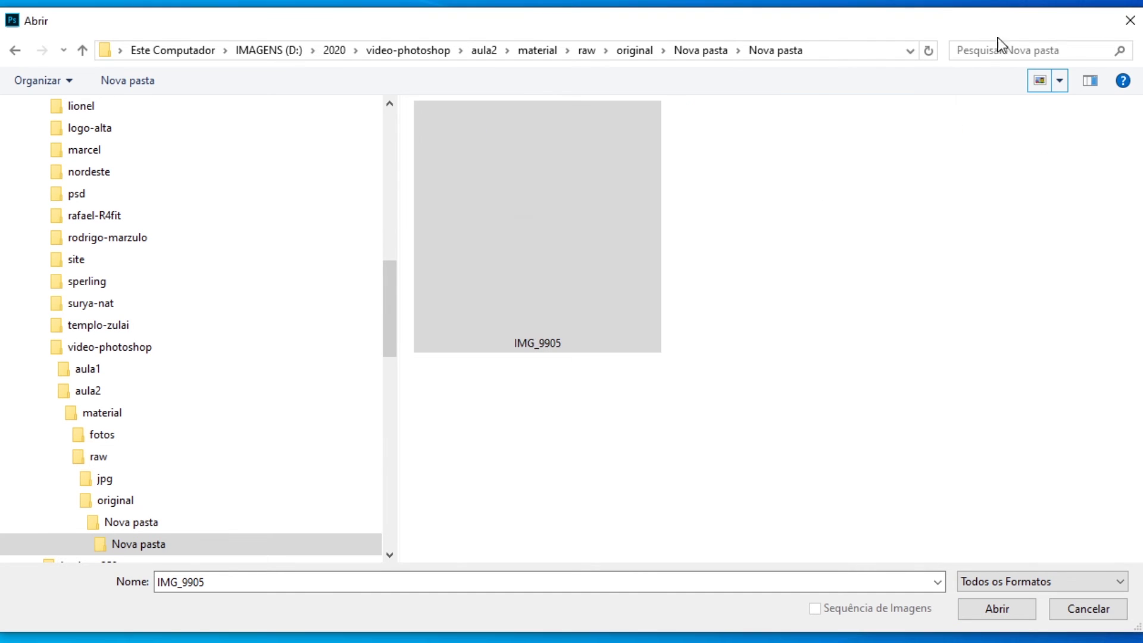
pyautogui.click(709, 319)
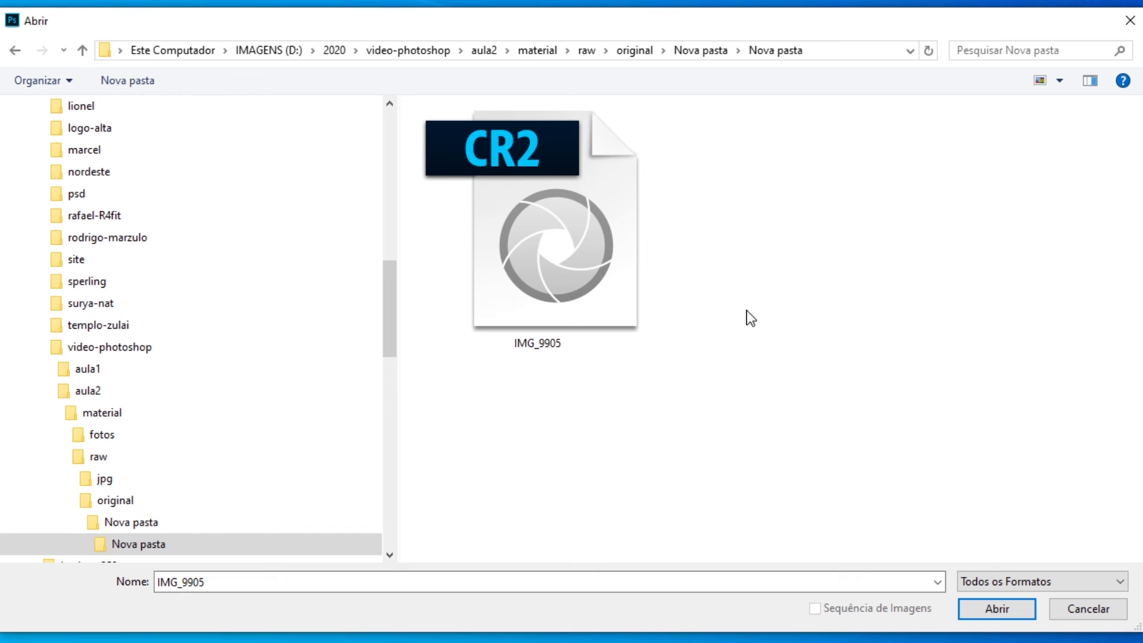
pyautogui.click(531, 232)
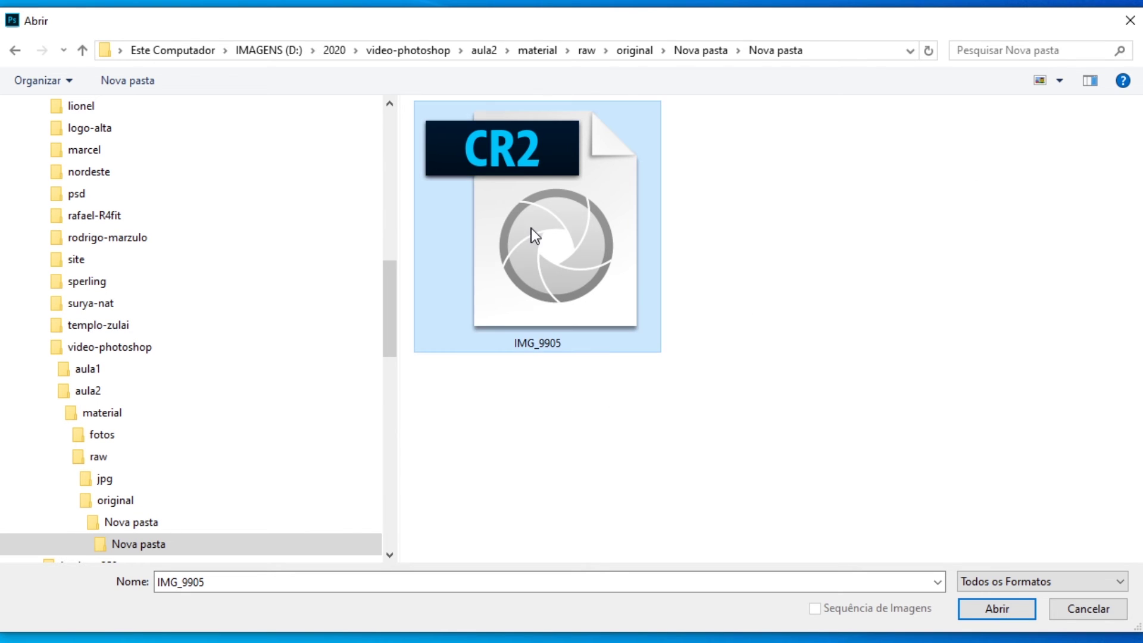
pyautogui.click(965, 607)
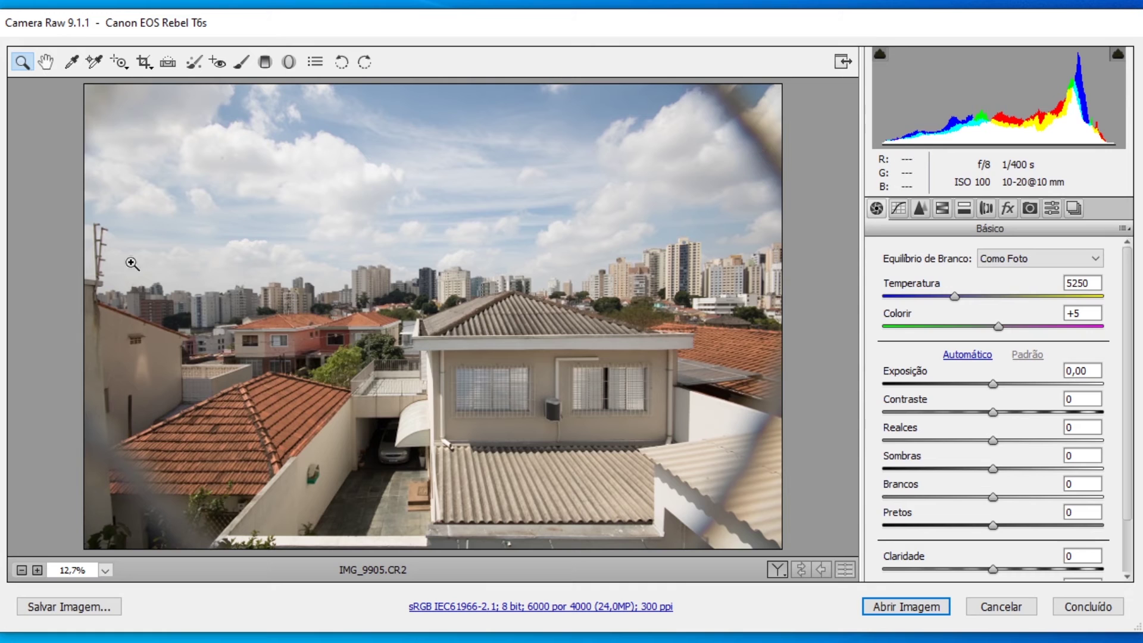
pyautogui.click(899, 605)
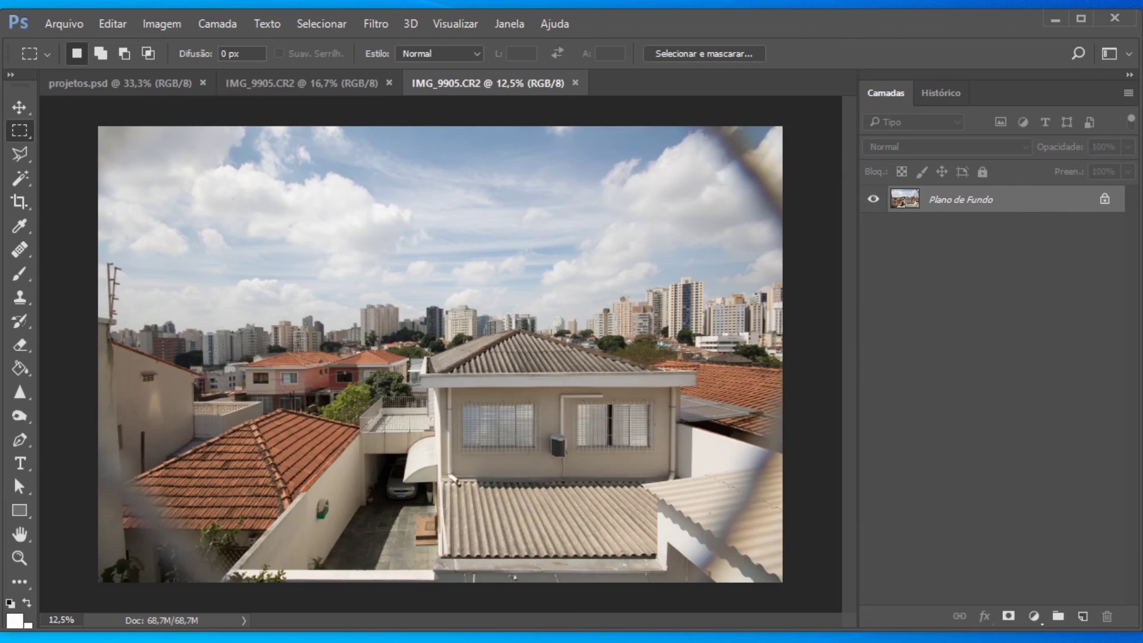
# - Cut the whole unedited photo, discard its document without saving, and paste it as a layer over the developed photo
pyautogui.moveTo(85, 105); pyautogui.dragTo(798, 595)
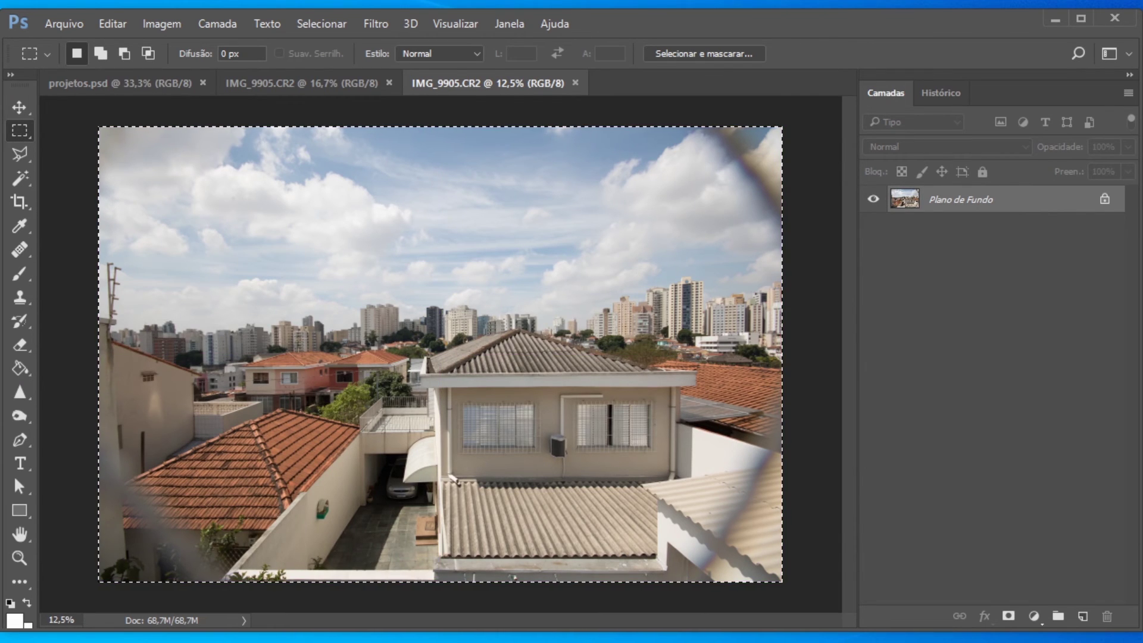
pyautogui.press('BackSpace')
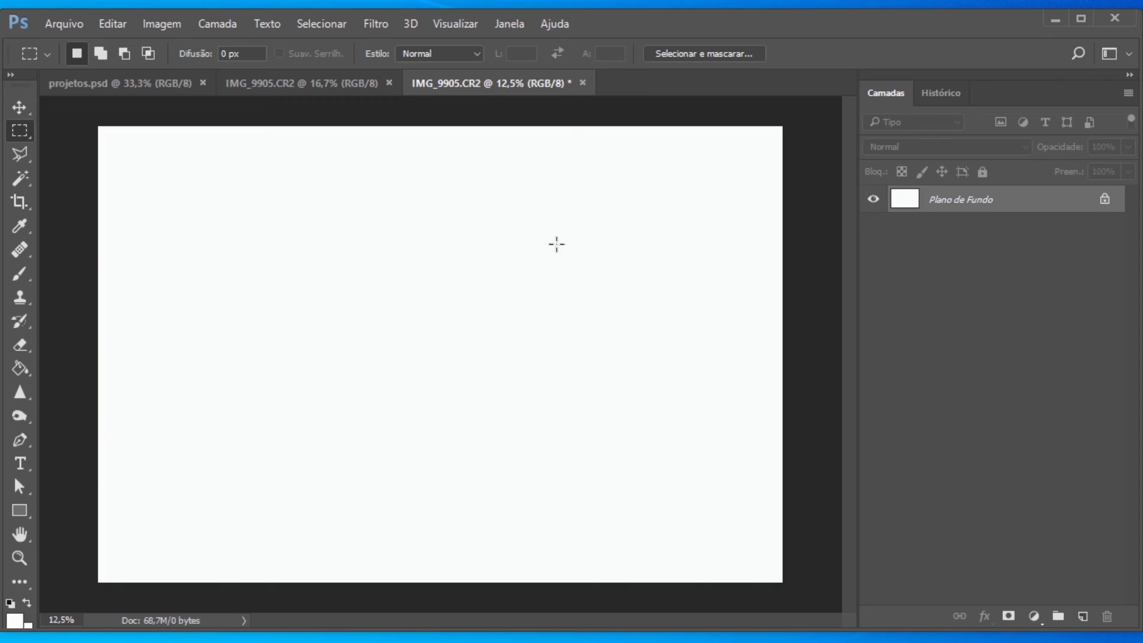
pyautogui.click(583, 83)
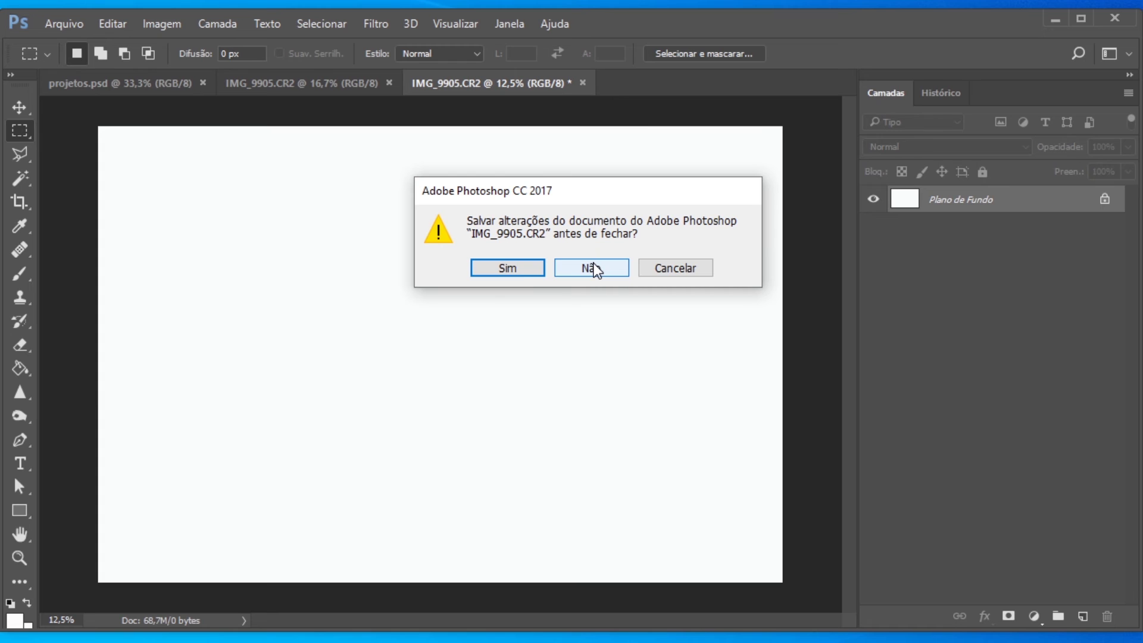
pyautogui.click(591, 269)
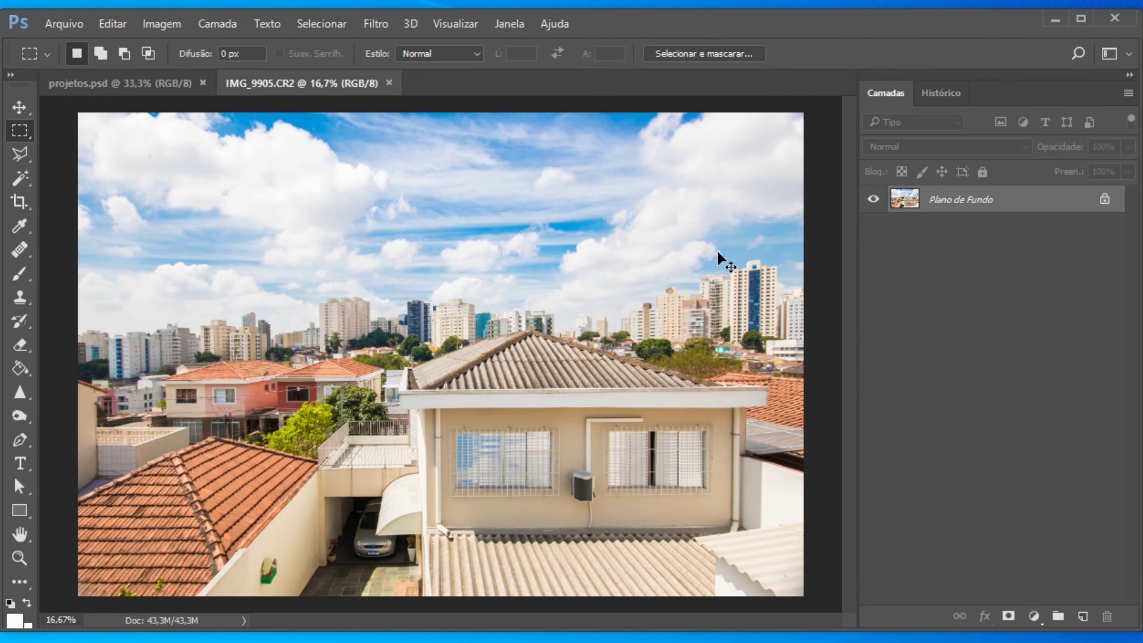
pyautogui.hotkey('ctrl', 'v')
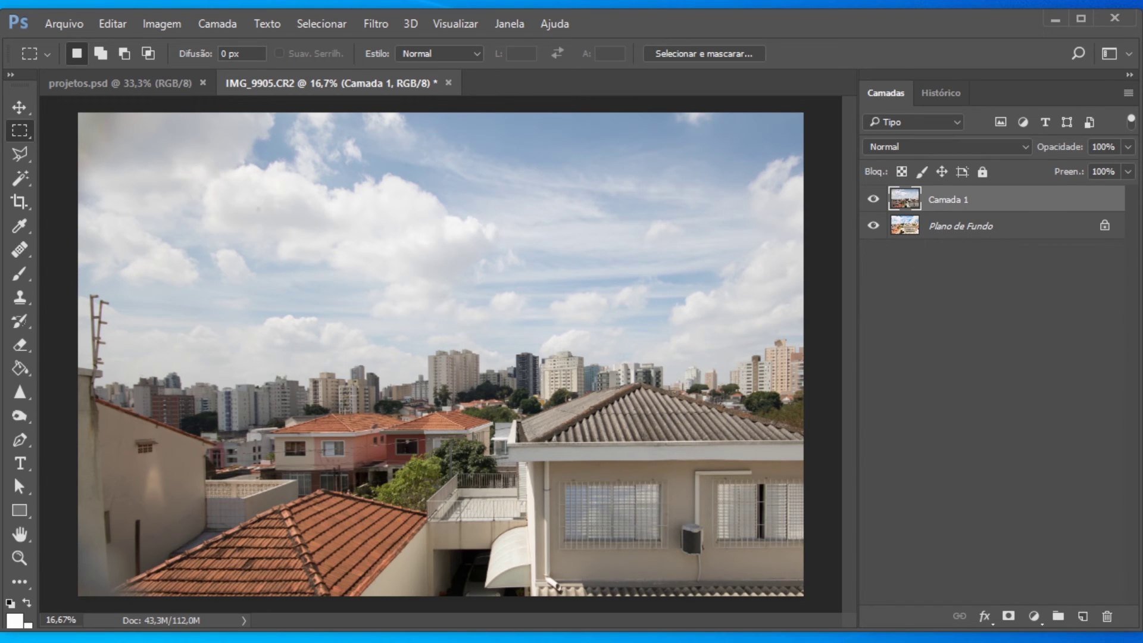
# - Move the unedited photo's layer up and to the left so its house lines up with the developed photo below
pyautogui.click(18, 106)
pyautogui.click(872, 200)
pyautogui.click(872, 200)
pyautogui.moveTo(657, 397); pyautogui.dragTo(557, 339)
pyautogui.moveTo(599, 377)
pyautogui.mouseDown()
pyautogui.moveTo(616, 391)
pyautogui.moveTo(600, 372)
pyautogui.mouseUp()
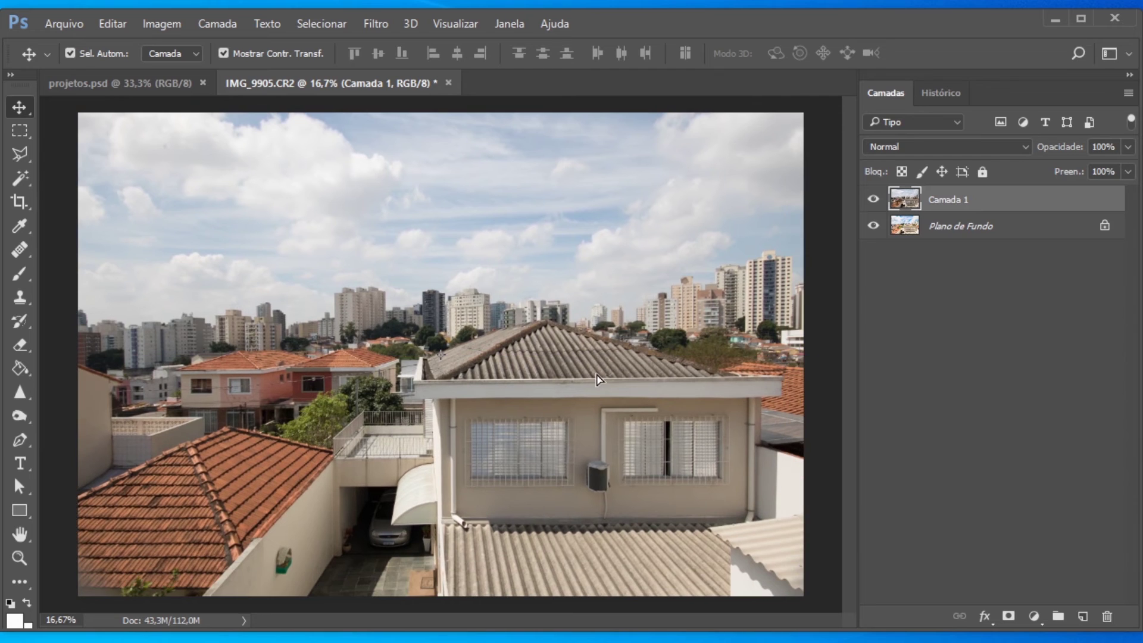
# - Nudge the unedited layer slightly down and toggle its visibility to compare the photo before and after development
pyautogui.click(872, 200)
pyautogui.click(873, 200)
pyautogui.moveTo(631, 340); pyautogui.dragTo(631, 352)
pyautogui.click(879, 200)
pyautogui.click(879, 201)
pyautogui.click(879, 202)
pyautogui.click(879, 203)
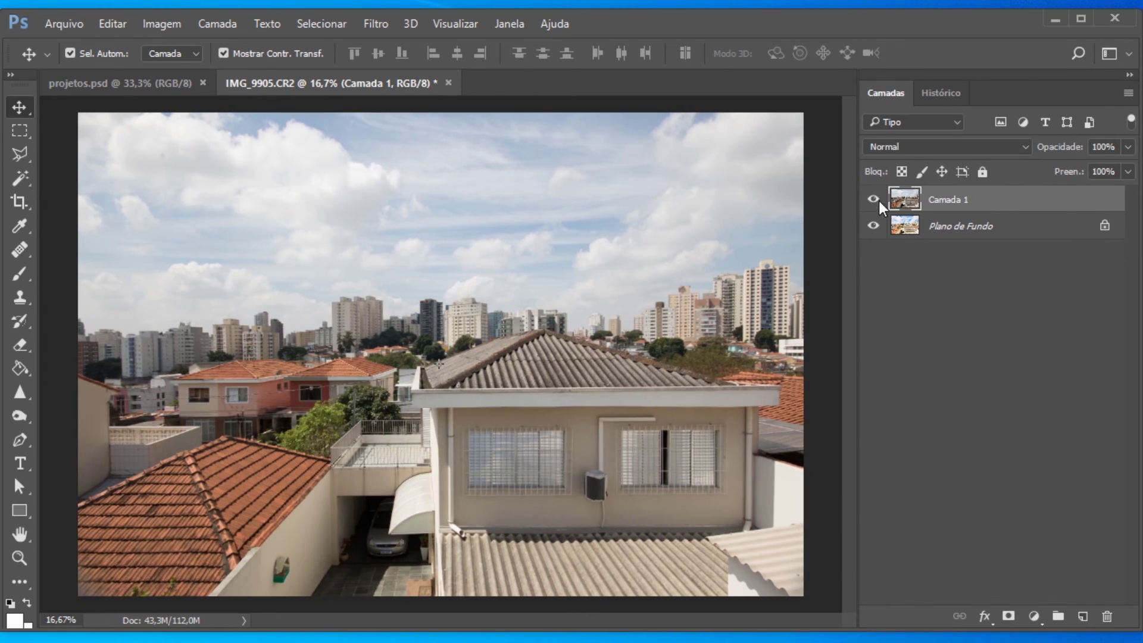
# - Nudge Camada 1 to the left until it matches the developed photo below, toggling its visibility to check the alignment
pyautogui.click(879, 203)
pyautogui.click(879, 203)
pyautogui.click(879, 202)
pyautogui.click(879, 203)
pyautogui.click(879, 202)
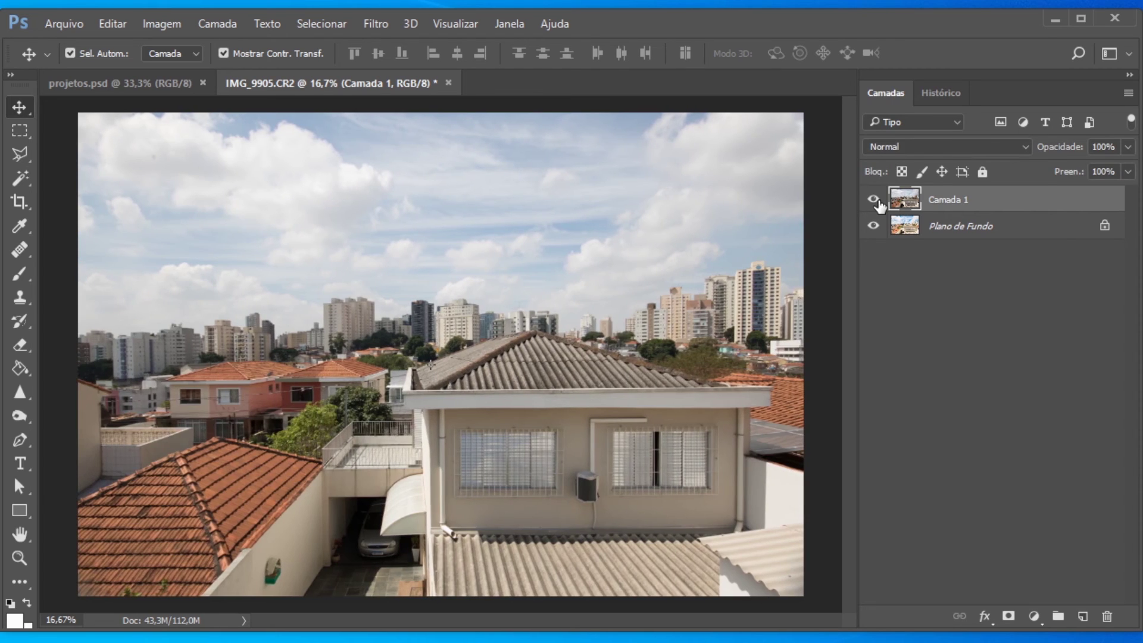
pyautogui.click(879, 202)
pyautogui.click(879, 203)
pyautogui.click(879, 202)
pyautogui.click(879, 202)
# - Switch to the Rectangular Marquee tool and toggle Camada 1 to compare the photo before and after development, leaving it hidden
pyautogui.press('m')
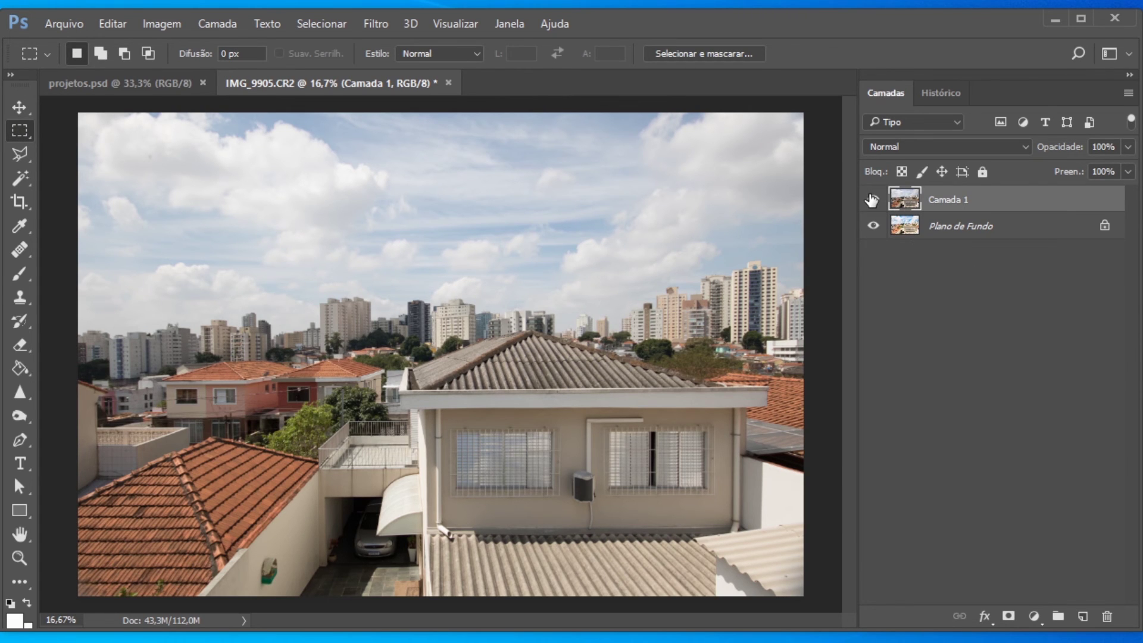
pyautogui.click(873, 202)
pyautogui.click(873, 201)
pyautogui.click(873, 202)
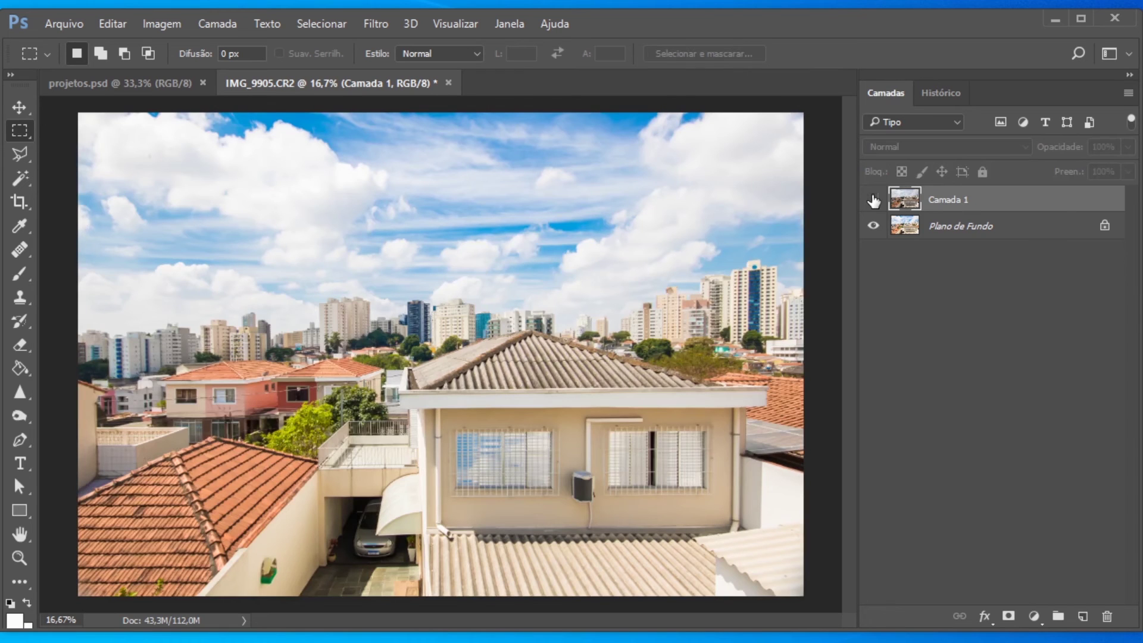
# - Inspect the developed photo at 25% zoom, return to the full view, and compare it once more with the unedited Camada 1
pyautogui.click(19, 559)
pyautogui.click(540, 347)
pyautogui.moveTo(516, 622); pyautogui.dragTo(483, 628)
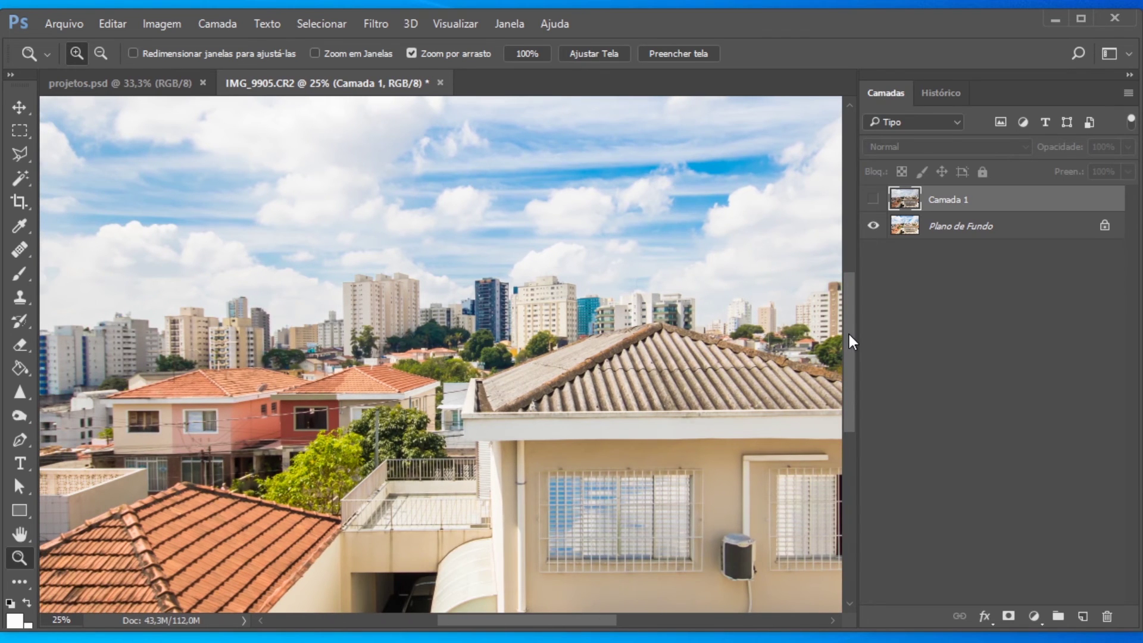
pyautogui.moveTo(852, 339); pyautogui.dragTo(849, 316)
pyautogui.rightClick(551, 325)
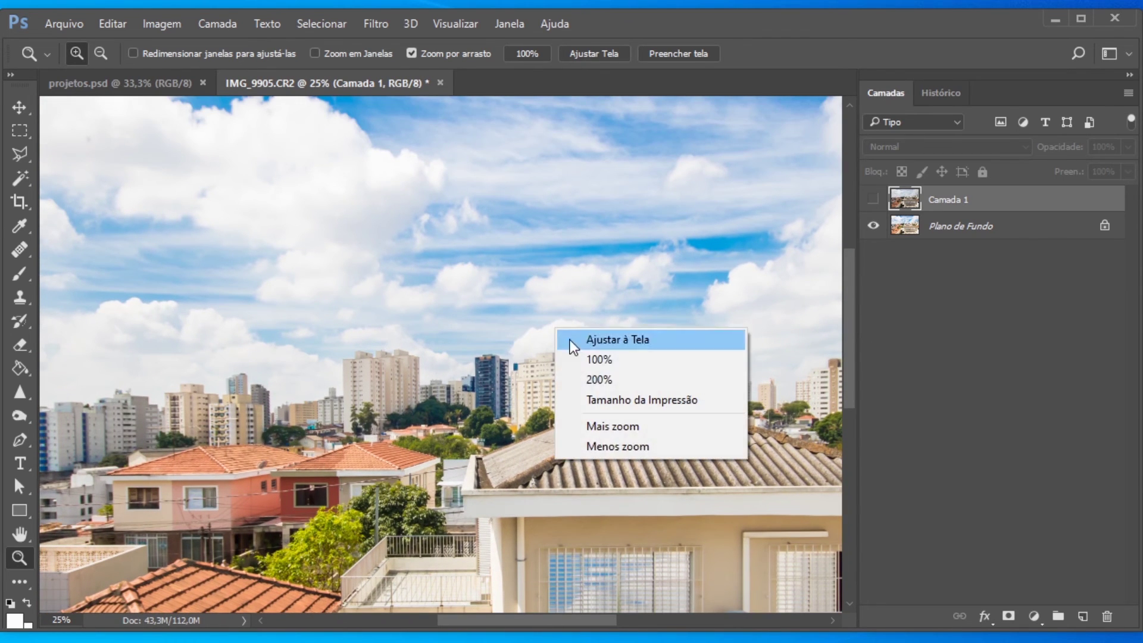
pyautogui.click(616, 447)
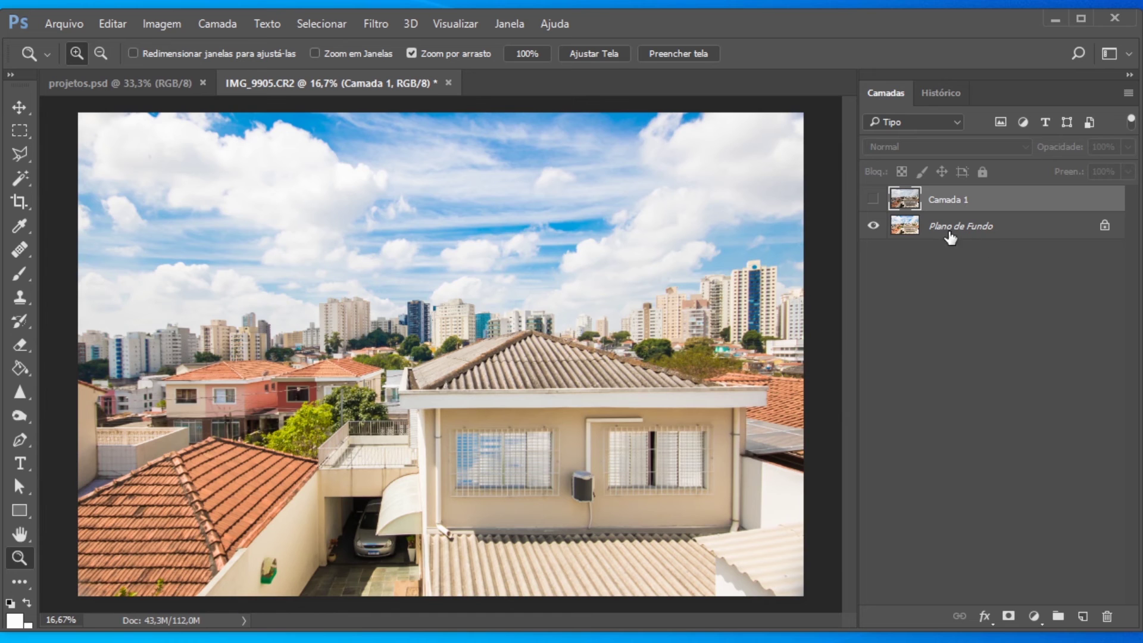
pyautogui.click(873, 199)
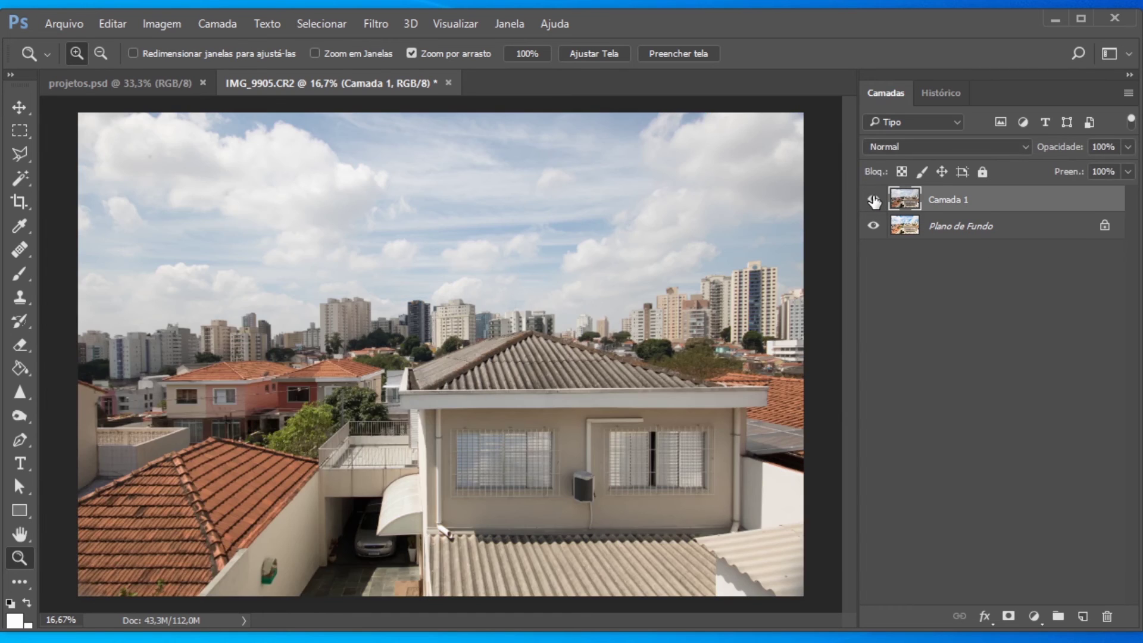
pyautogui.click(874, 200)
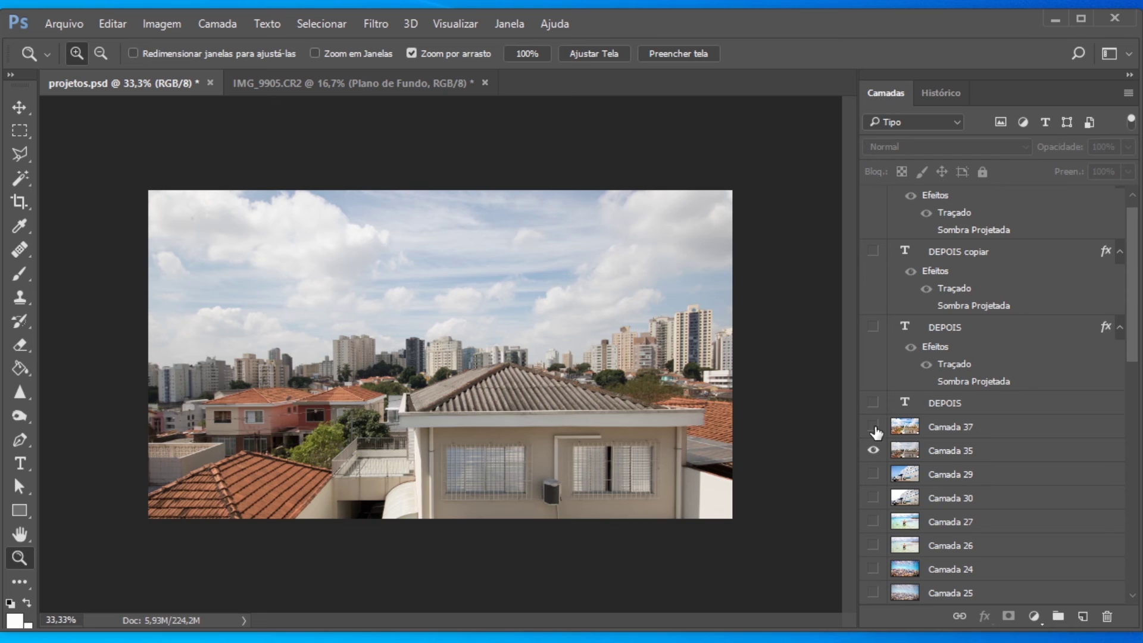
# - In projetos.psd, compare the house photo by toggling Camada 37 over Camada 35, and hide both layers
pyautogui.click(873, 427)
pyautogui.click(873, 427)
pyautogui.click(873, 426)
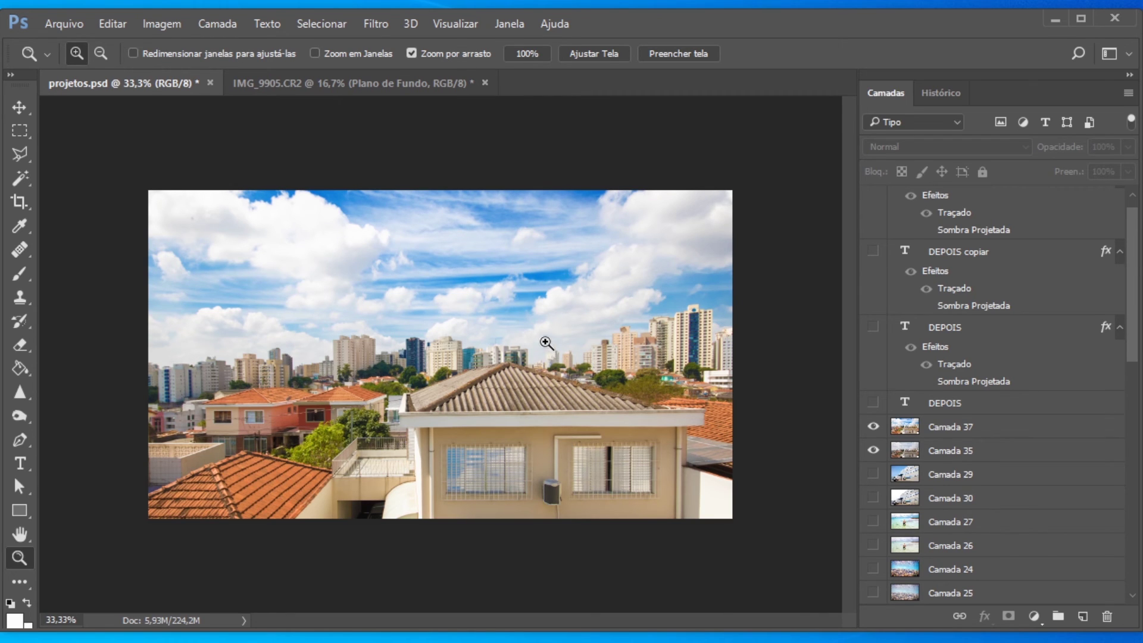
pyautogui.click(873, 427)
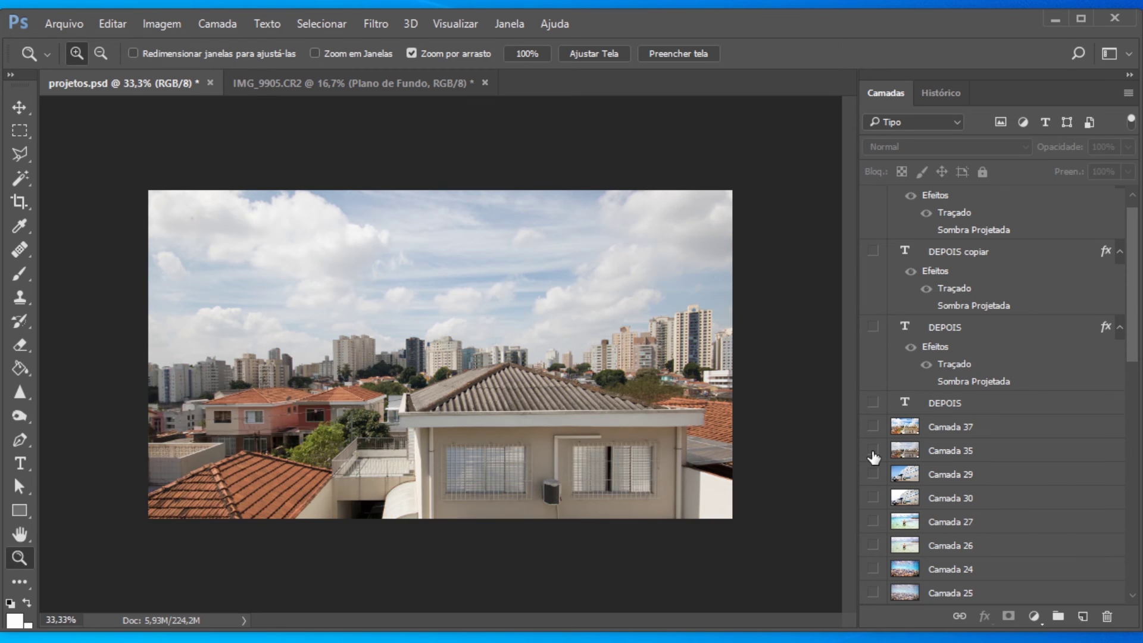
pyautogui.click(873, 450)
# - Show Camada 30 and toggle Camada 29 over it to compare the truck and building photo, and hide both layers
pyautogui.click(873, 498)
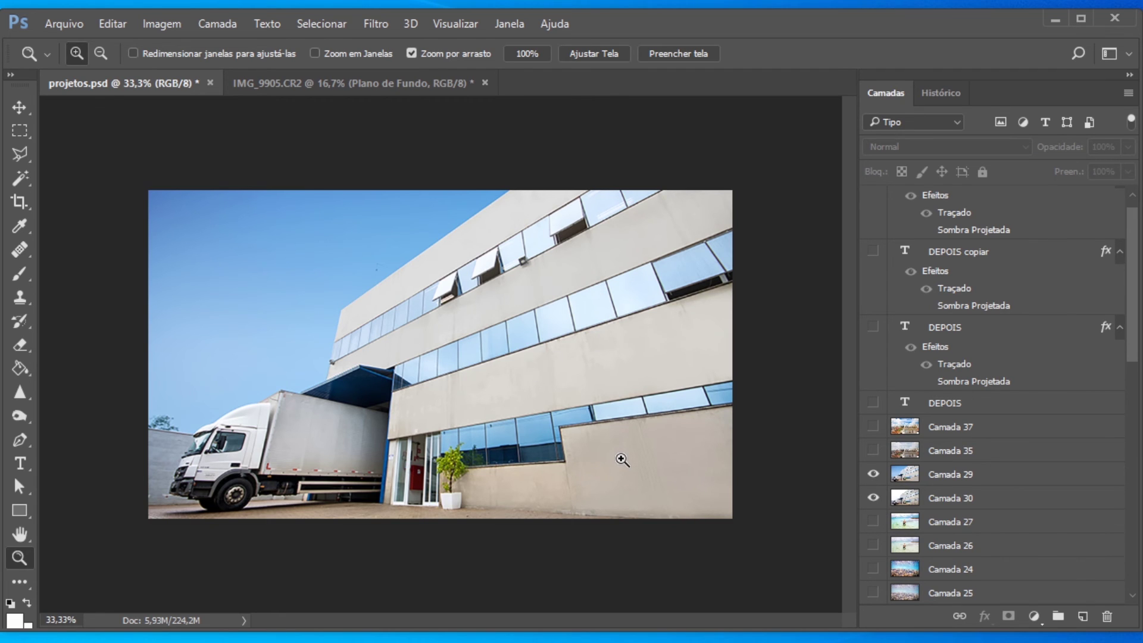
pyautogui.click(872, 474)
pyautogui.click(873, 475)
pyautogui.click(873, 475)
pyautogui.click(873, 475)
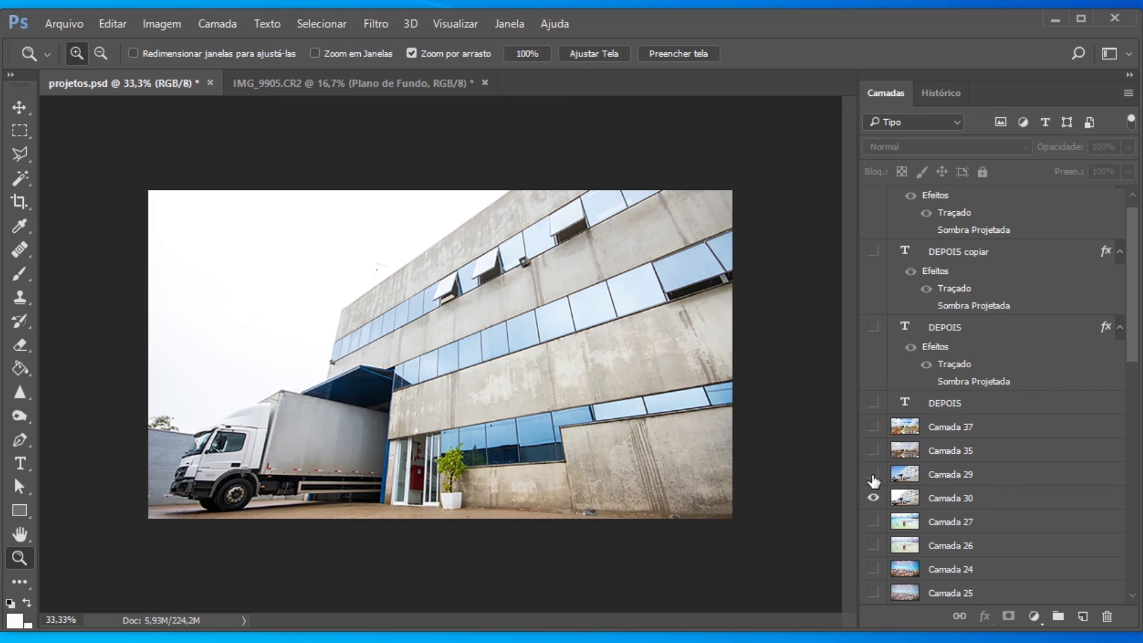
pyautogui.click(873, 498)
# - Show Camada 26 and toggle Camada 27 over it to compare the beach photo, and hide both layers
pyautogui.click(873, 545)
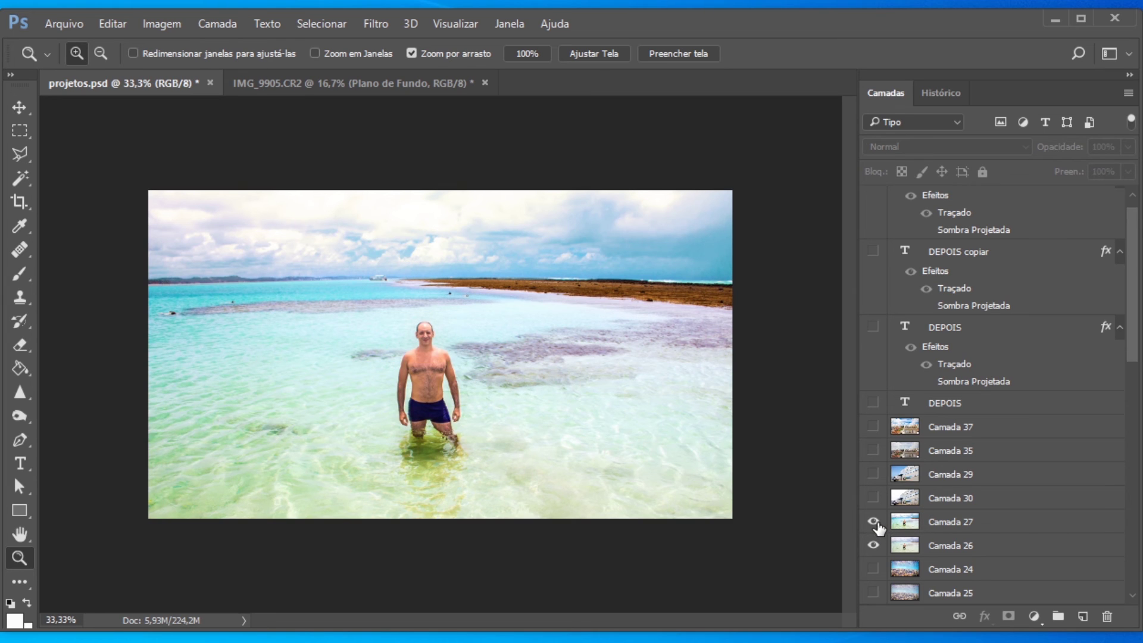
pyautogui.click(874, 522)
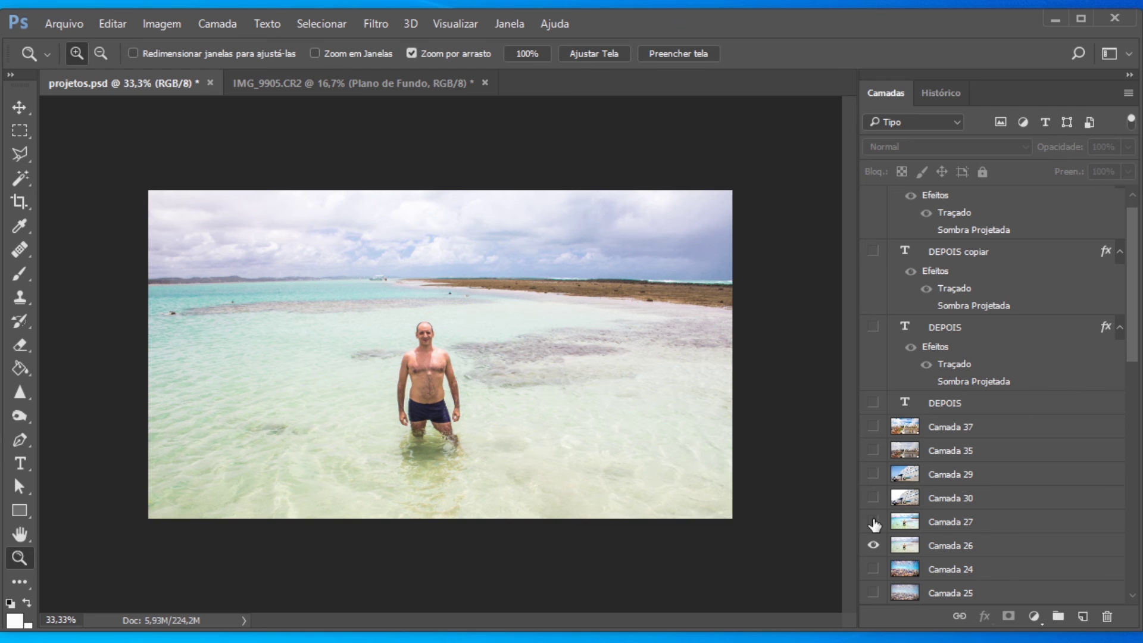
pyautogui.click(873, 522)
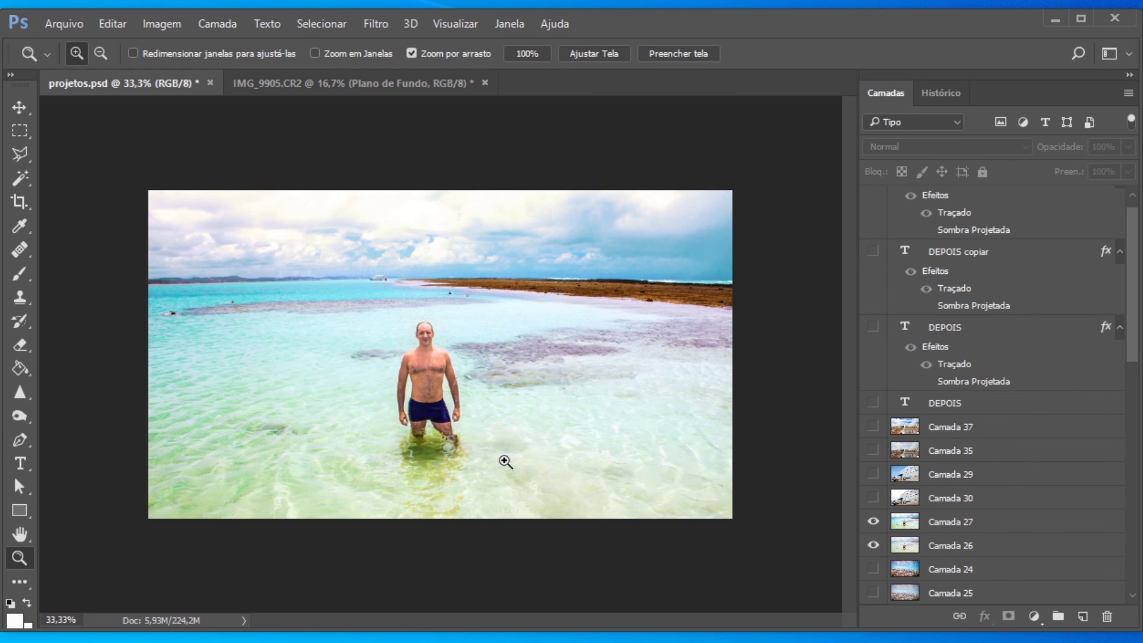
pyautogui.moveTo(1132, 346); pyautogui.dragTo(1133, 433)
pyautogui.click(873, 291)
pyautogui.click(873, 315)
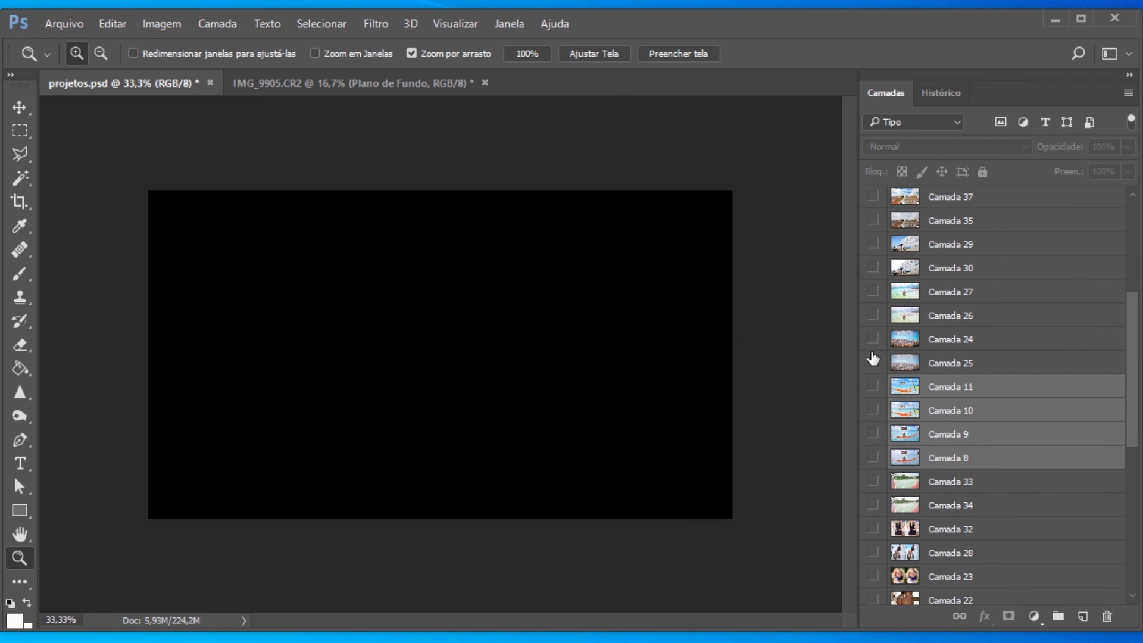
# - Compare the underwater photo using Camada 24 over Camada 25, examine it enlarged and fitted to the screen, and hide both layers
pyautogui.click(873, 363)
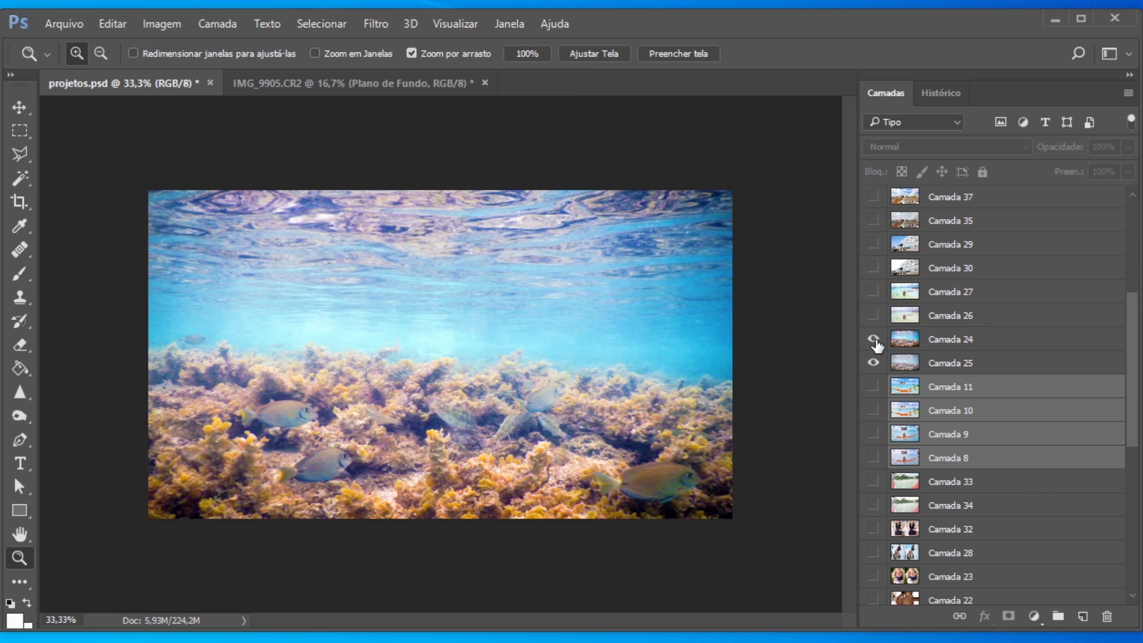
pyautogui.click(873, 339)
pyautogui.click(873, 339)
pyautogui.click(77, 622)
pyautogui.click(401, 390)
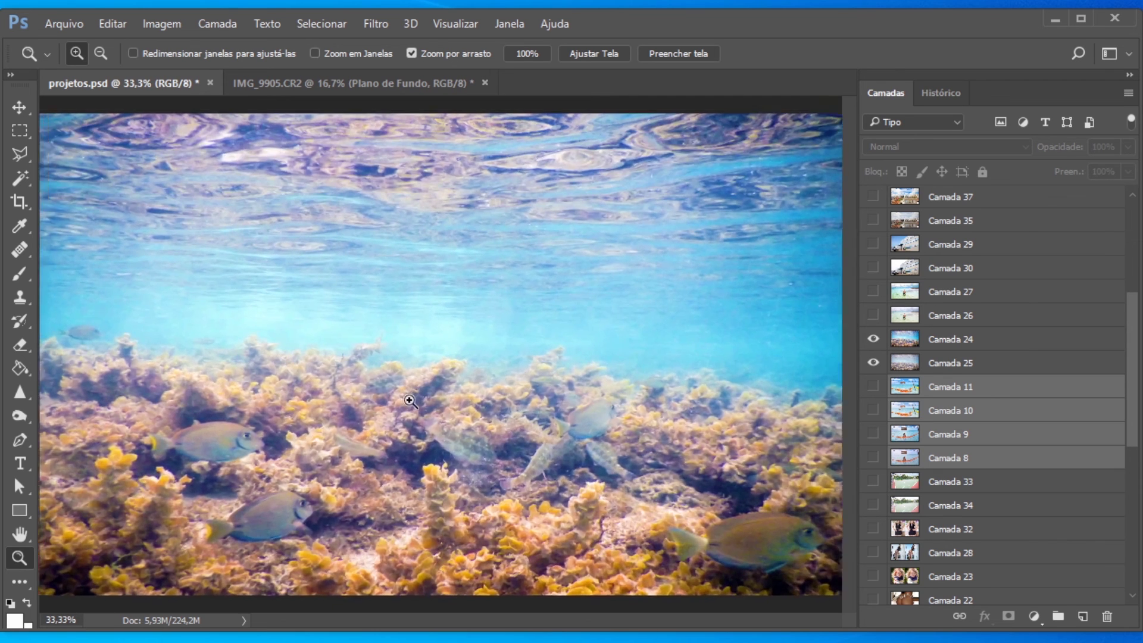
pyautogui.rightClick(391, 388)
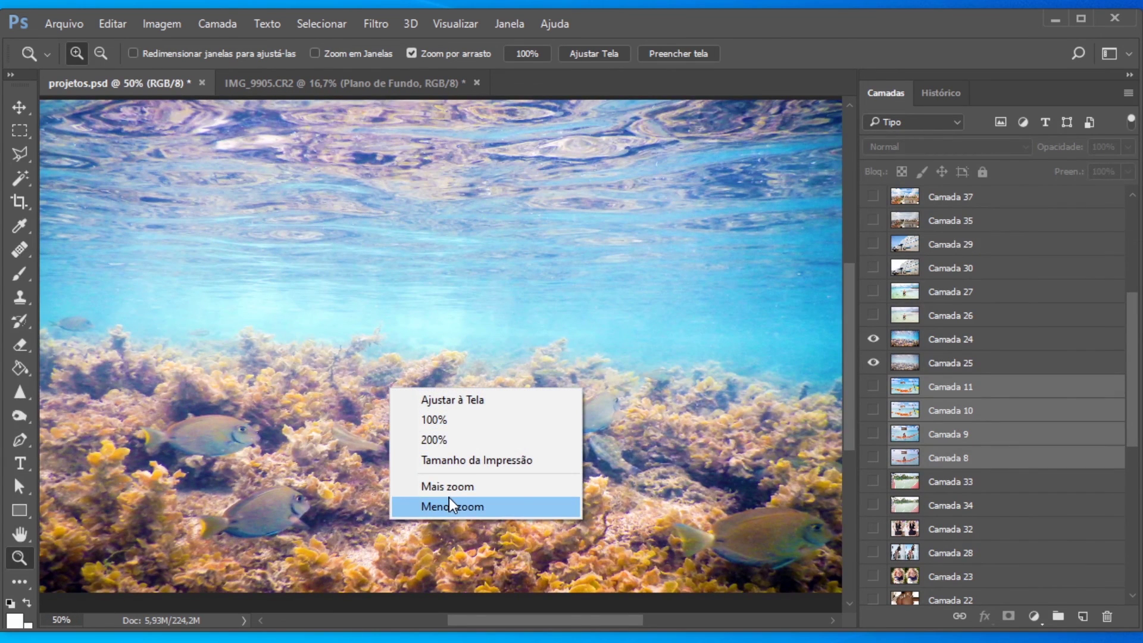
pyautogui.click(453, 399)
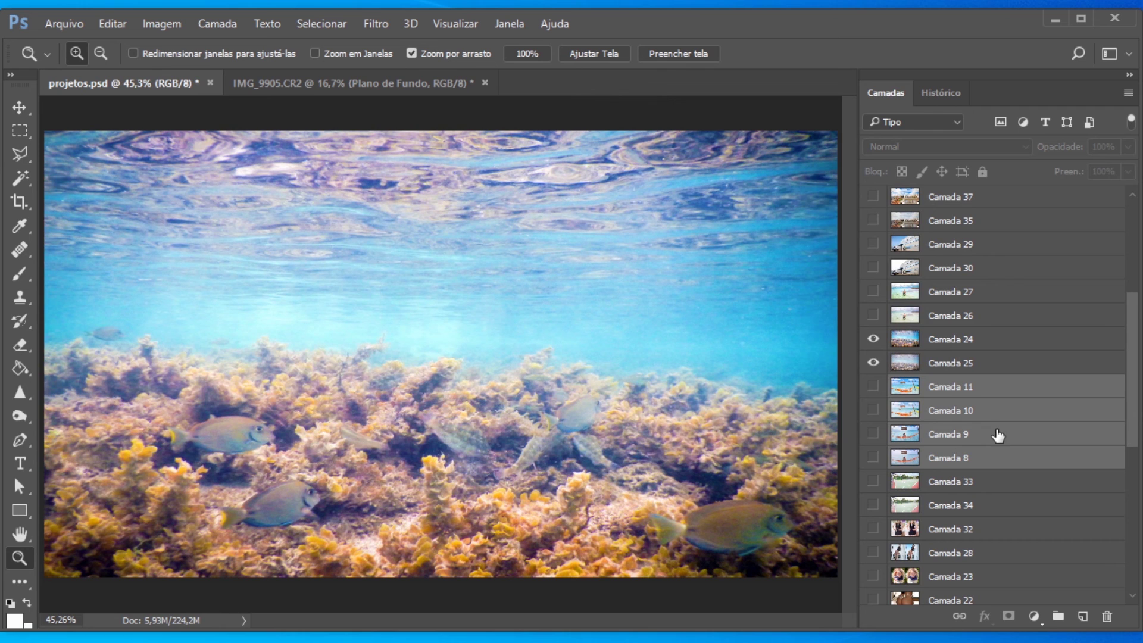
pyautogui.click(873, 341)
pyautogui.click(874, 361)
# - Compare the orange hammock photo by toggling Camada 11 over Camada 10, hide both layers, and show Camada 8
pyautogui.click(873, 410)
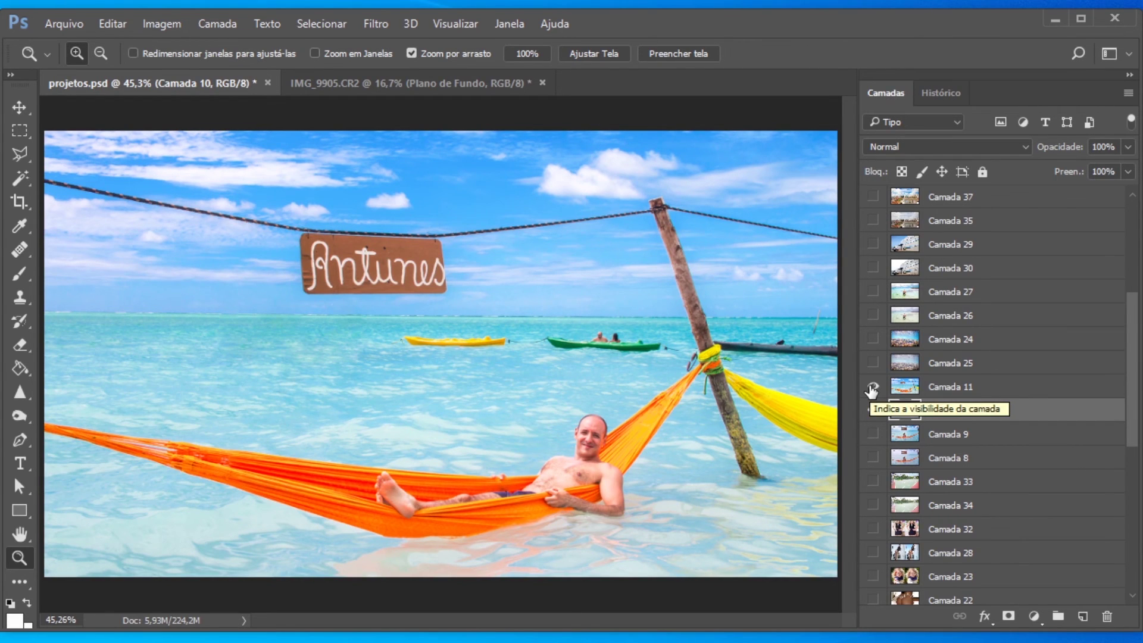
pyautogui.click(872, 409)
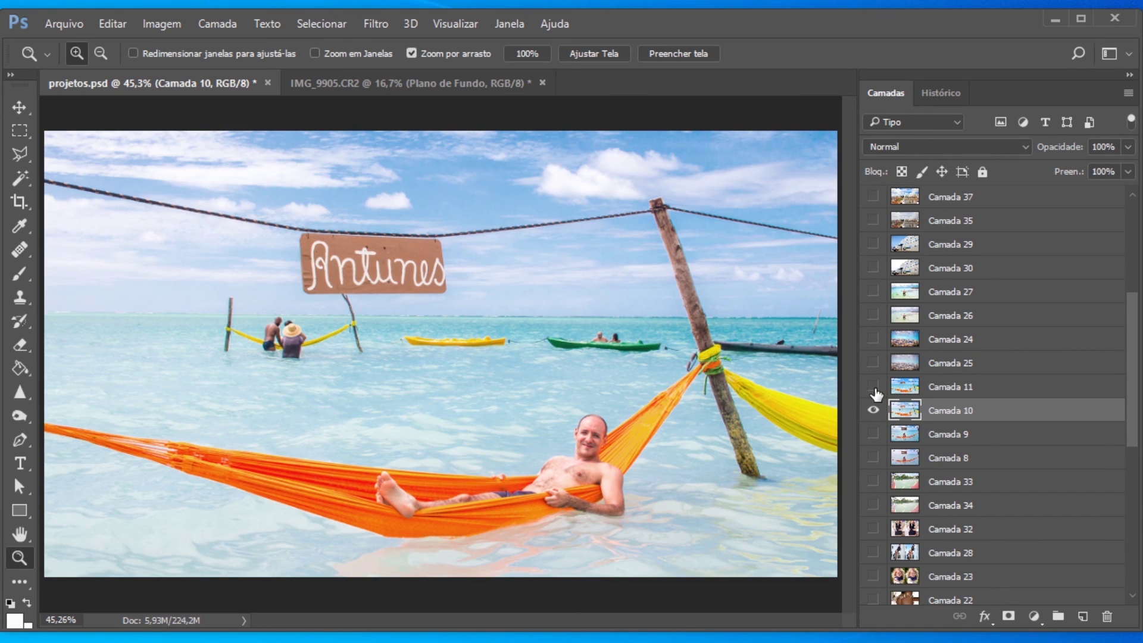
pyautogui.click(873, 387)
pyautogui.click(873, 387)
pyautogui.click(873, 387)
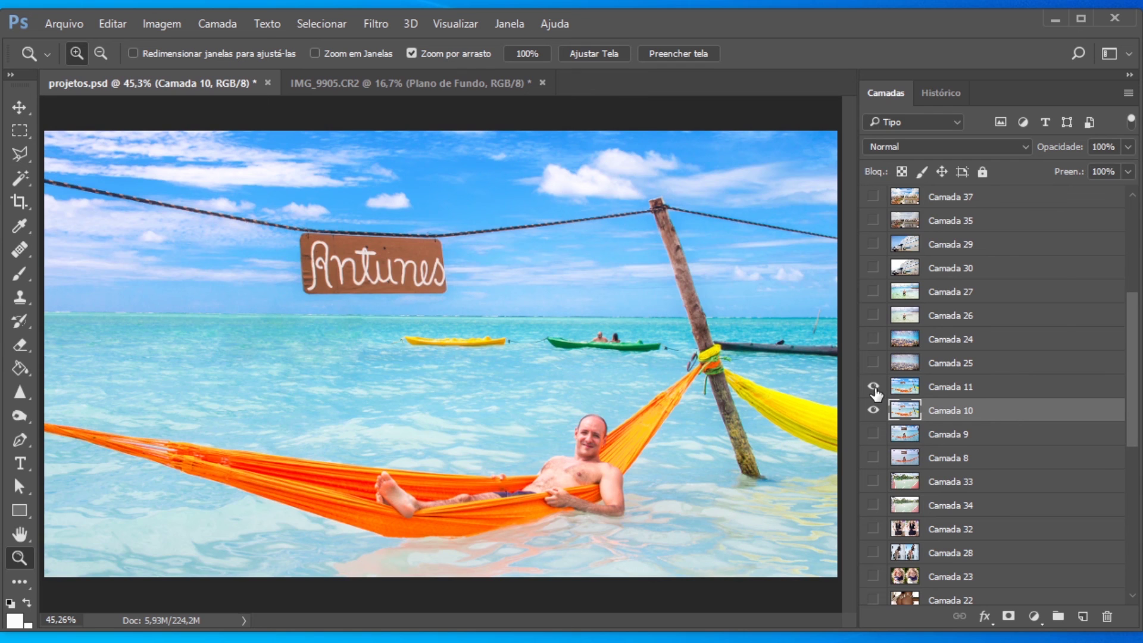
pyautogui.click(874, 387)
pyautogui.click(873, 410)
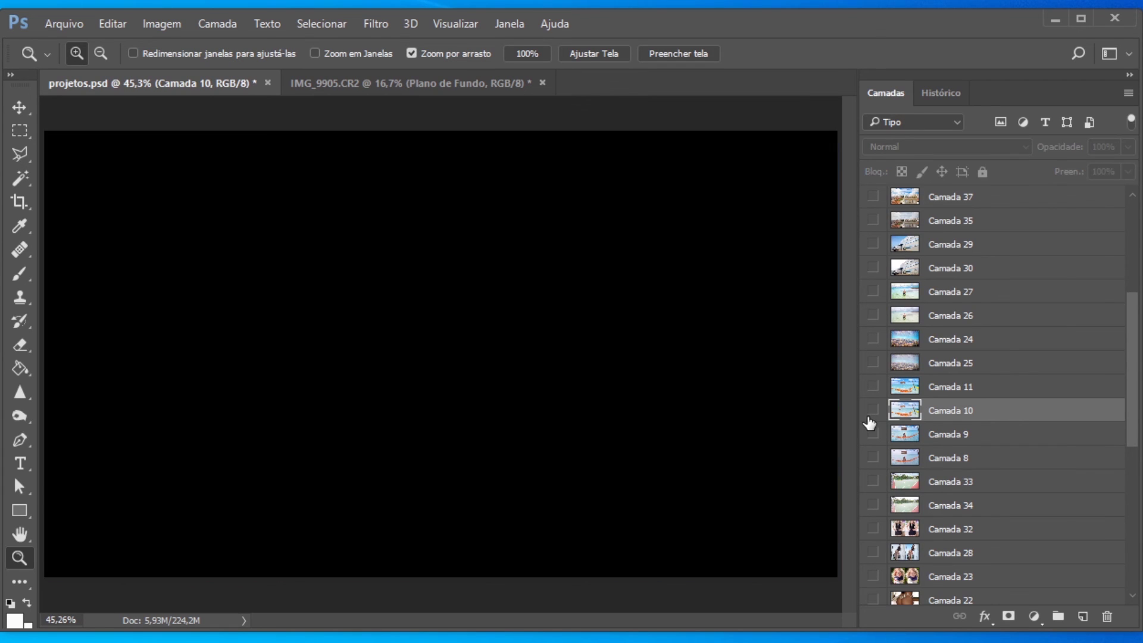
pyautogui.click(873, 457)
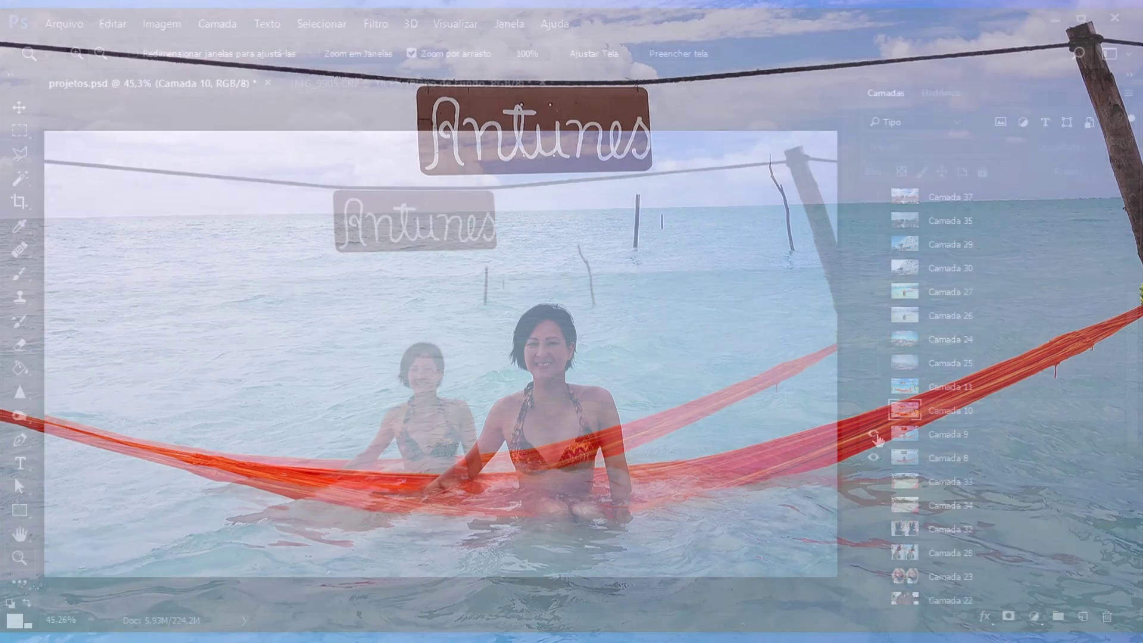
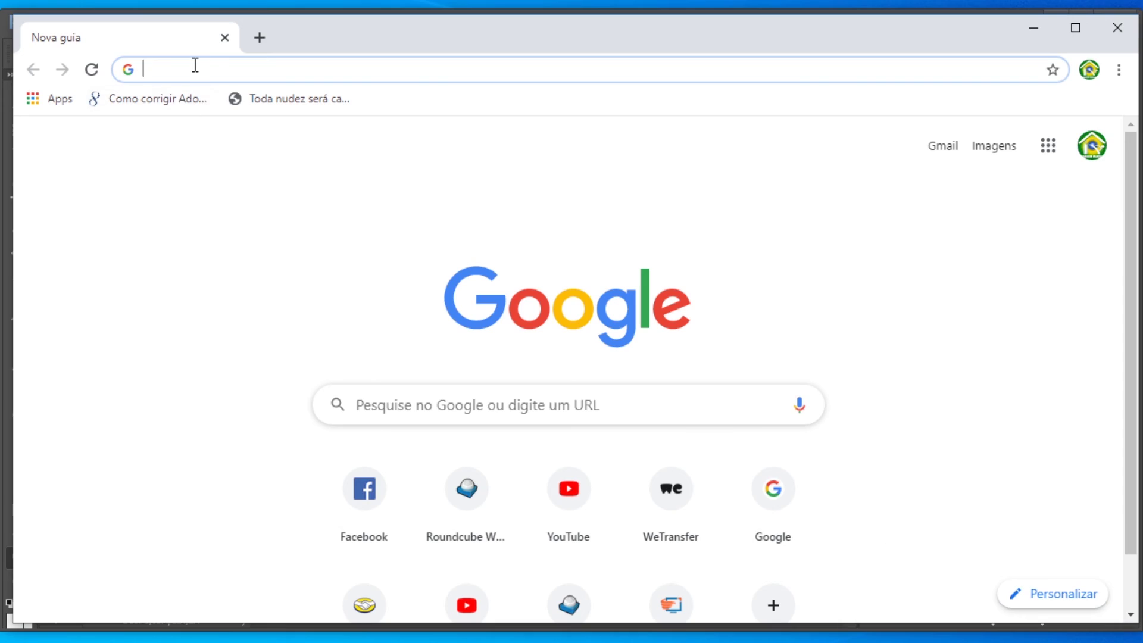
pyautogui.write('we')
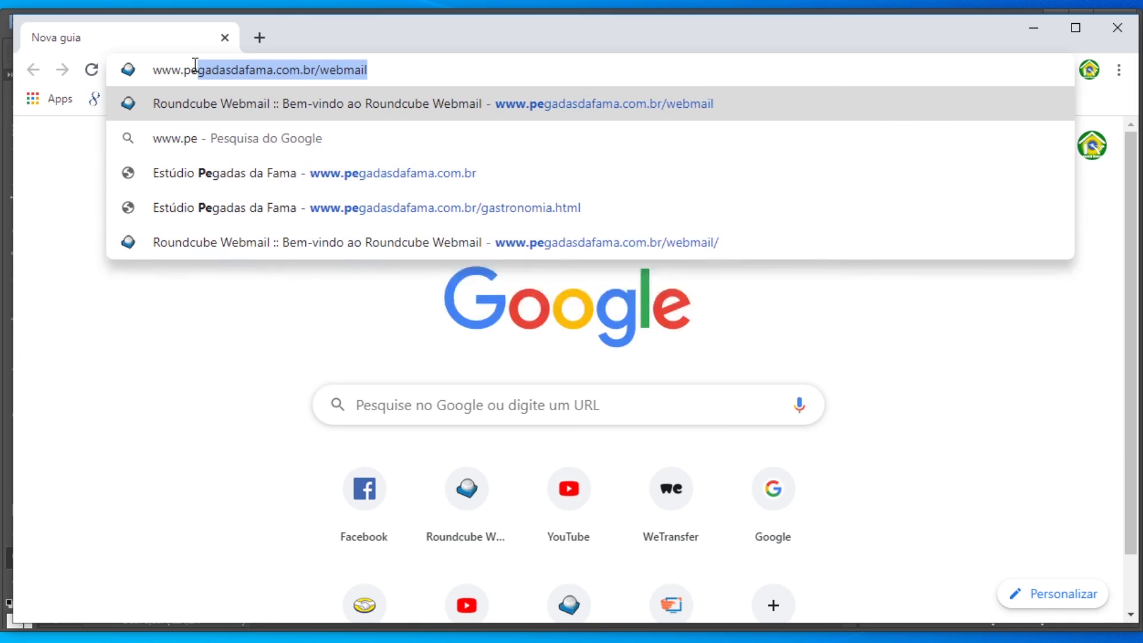
pyautogui.write('gadasda')
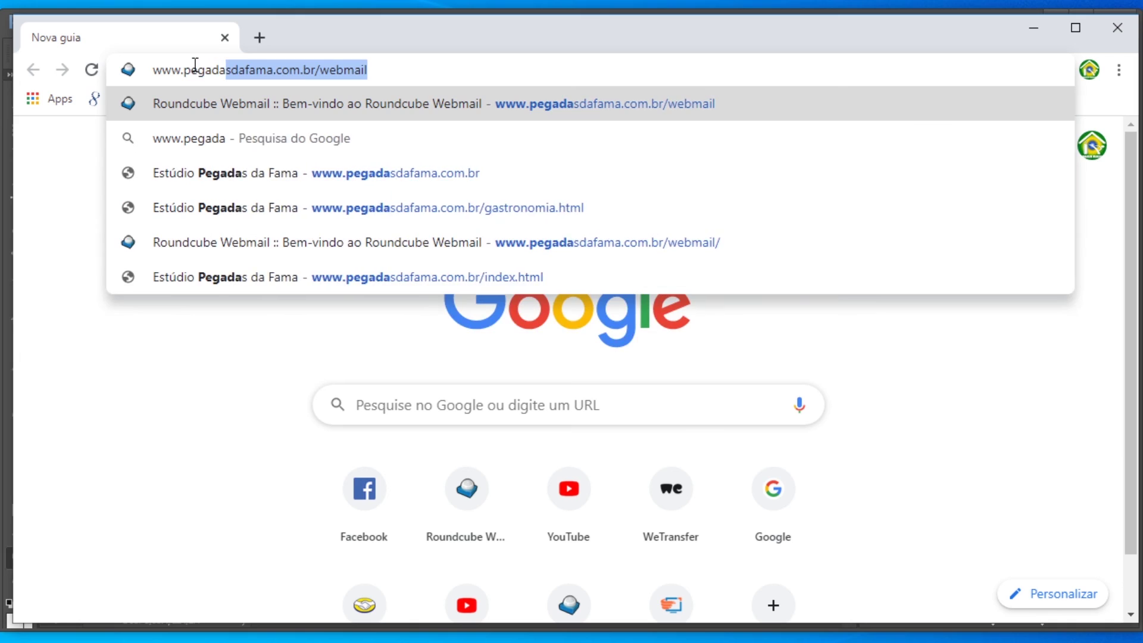
pyautogui.write('fama')
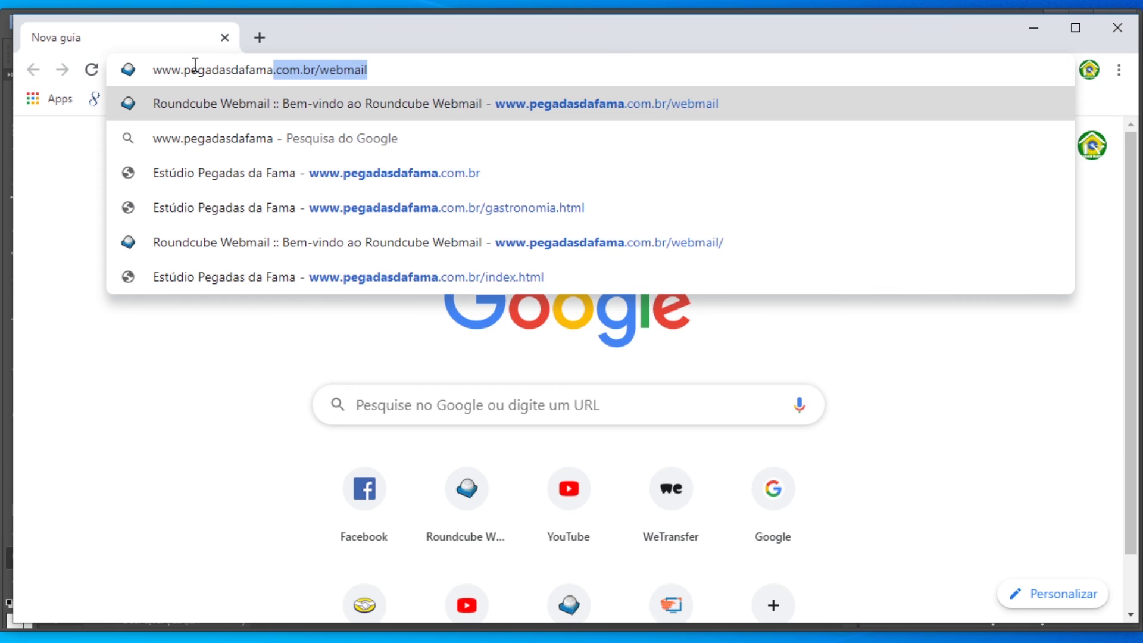
pyautogui.write('.com.br')
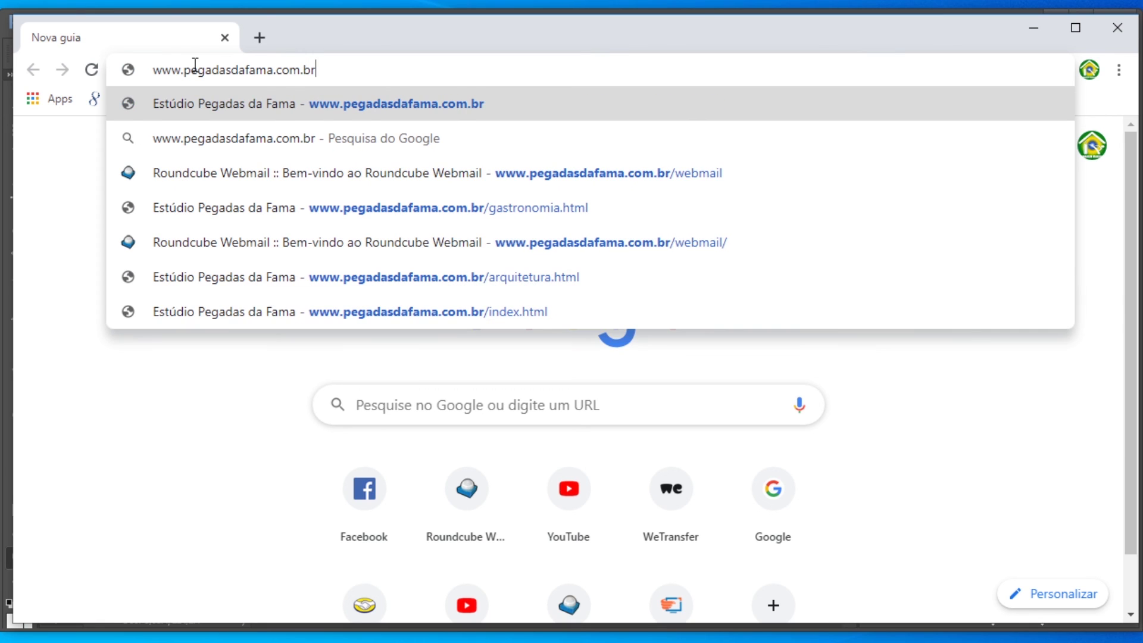
pyautogui.press('Return')
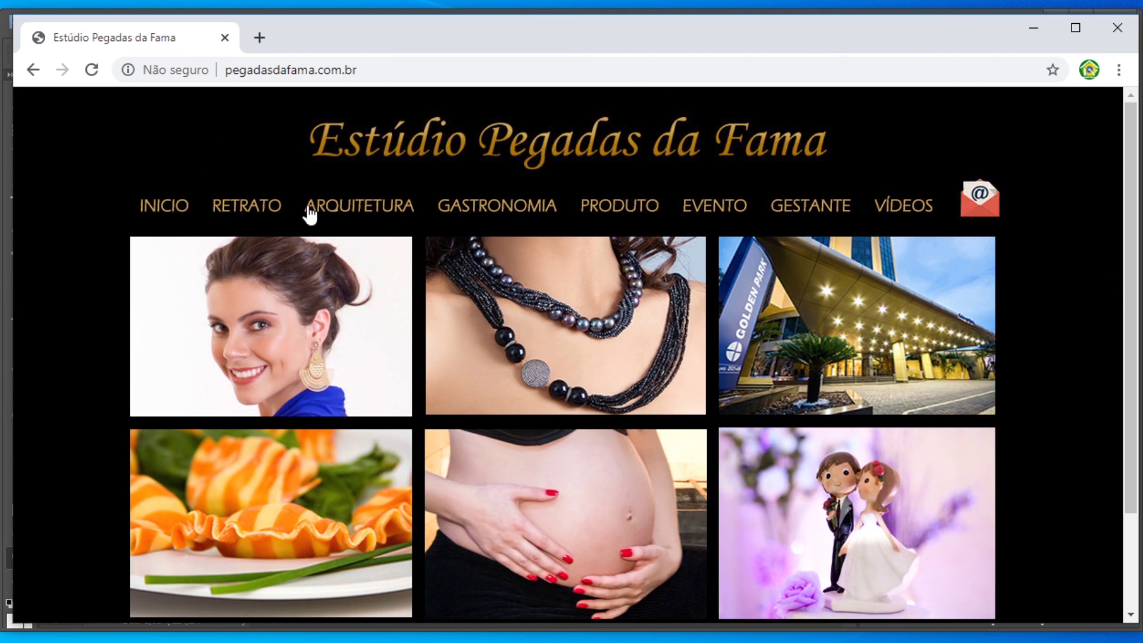
pyautogui.moveTo(1131, 255); pyautogui.dragTo(1131, 256)
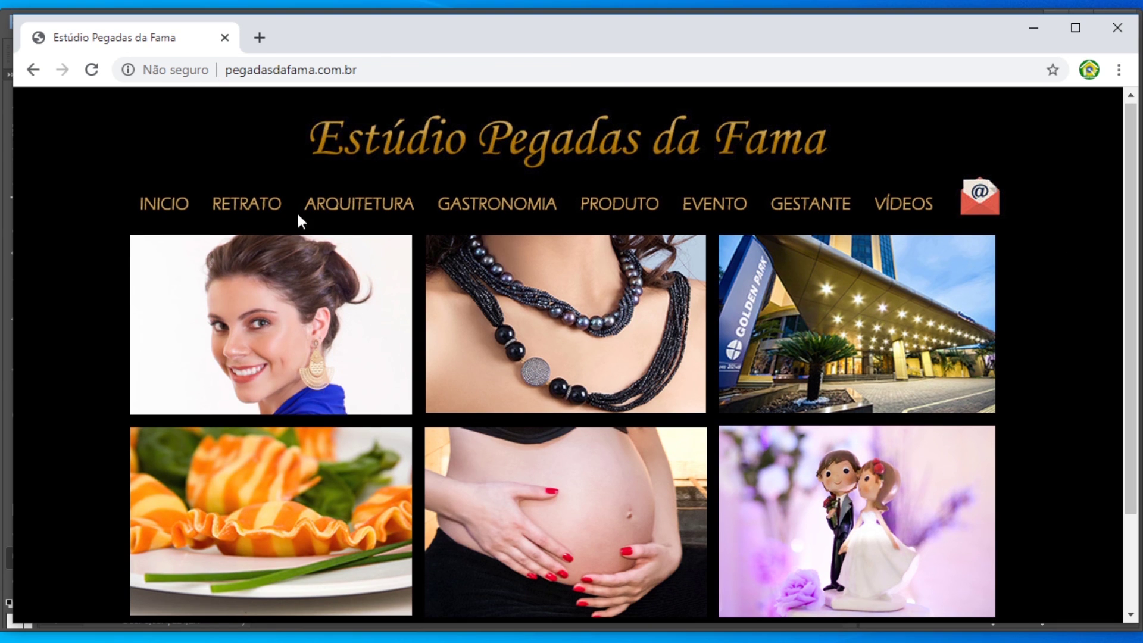
# - Browse the Retrato and Arquitetura photo galleries of the studio's website
pyautogui.click(241, 216)
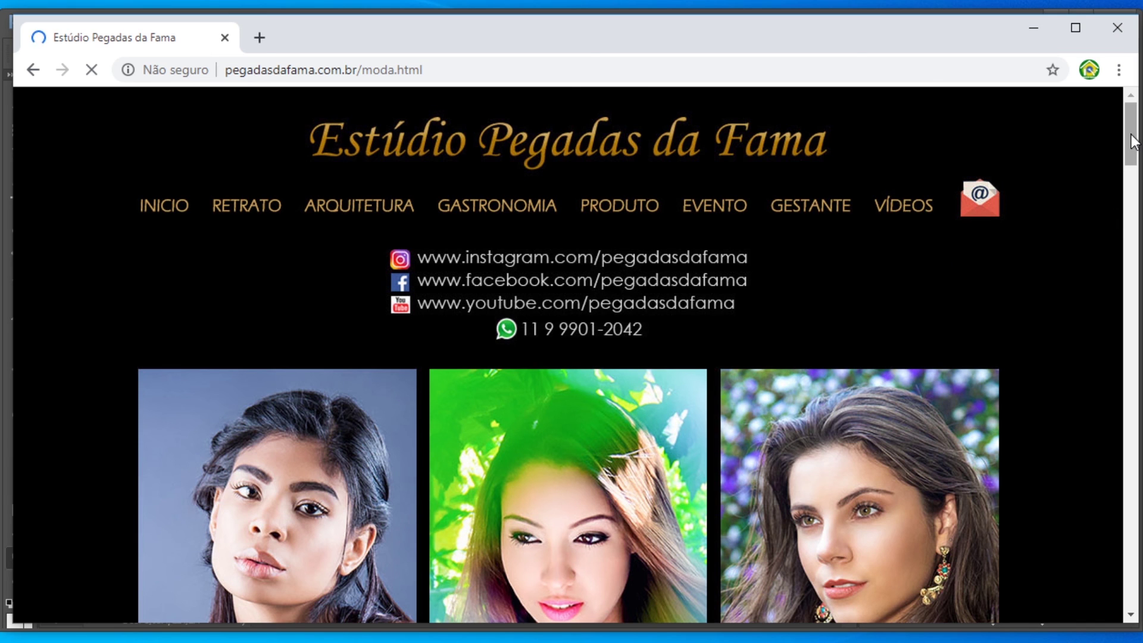
pyautogui.moveTo(1134, 140)
pyautogui.mouseDown()
pyautogui.moveTo(1129, 321)
pyautogui.moveTo(1115, 129)
pyautogui.mouseUp()
pyautogui.click(369, 219)
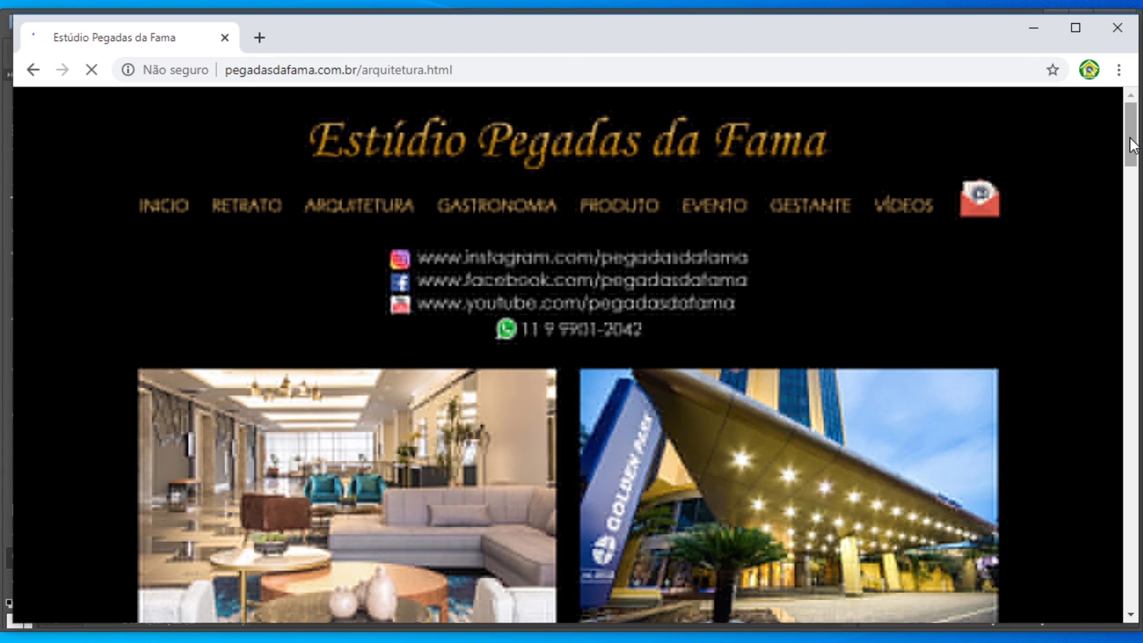
pyautogui.moveTo(1133, 145); pyautogui.dragTo(1130, 109)
# - Browse the Gastronomia and Evento photo galleries of the studio's website
pyautogui.click(513, 208)
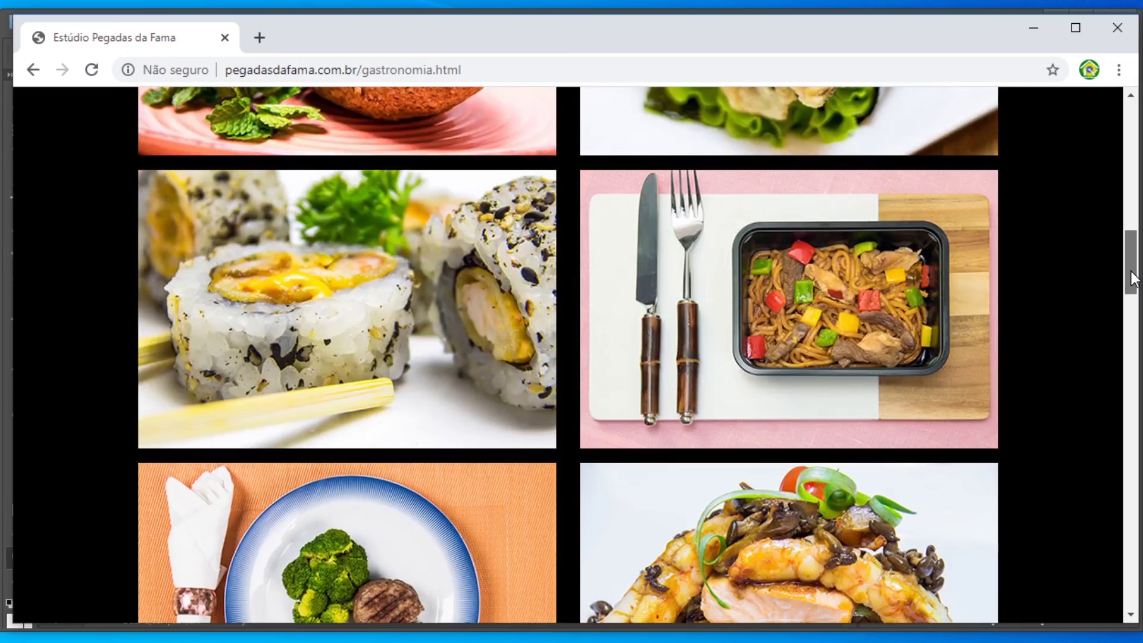
pyautogui.moveTo(1131, 283); pyautogui.dragTo(1119, 355)
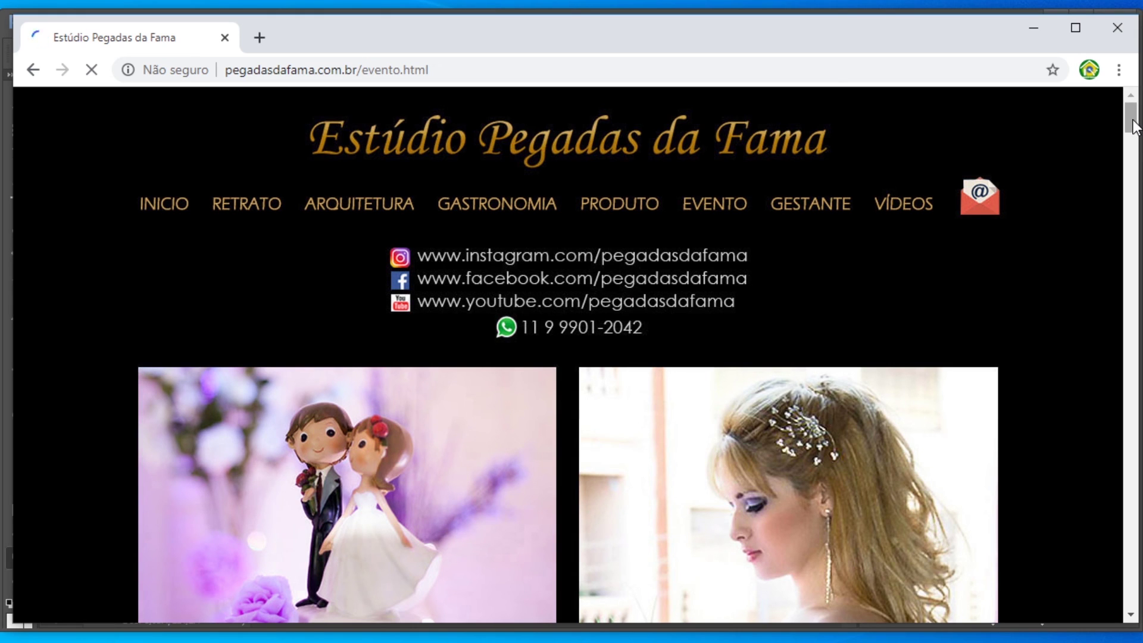
pyautogui.moveTo(1131, 125); pyautogui.dragTo(1131, 214)
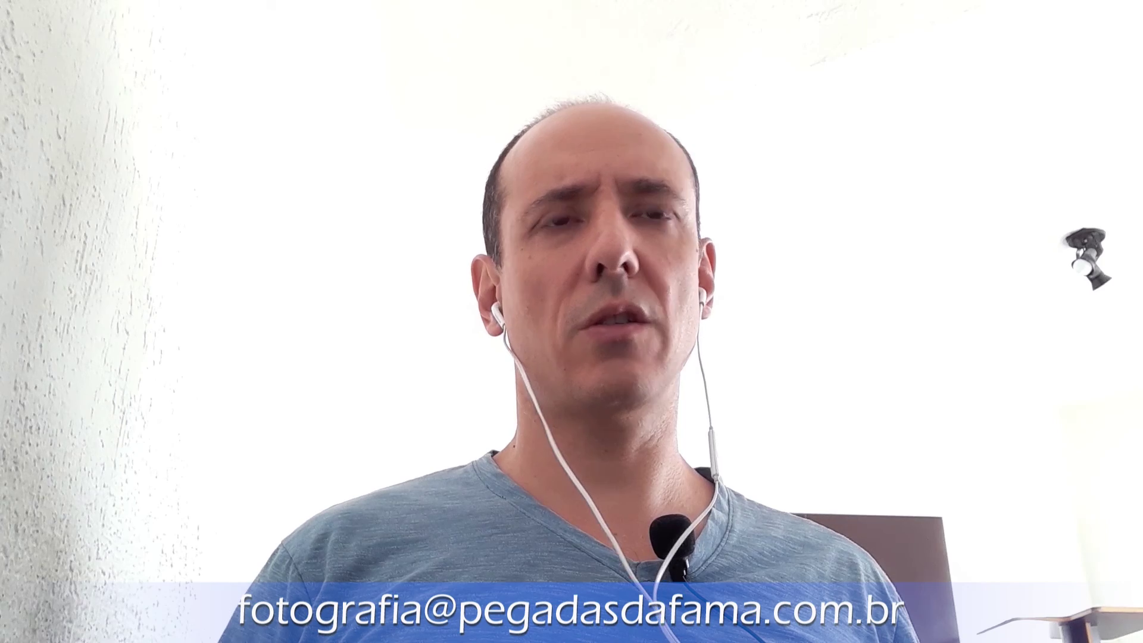